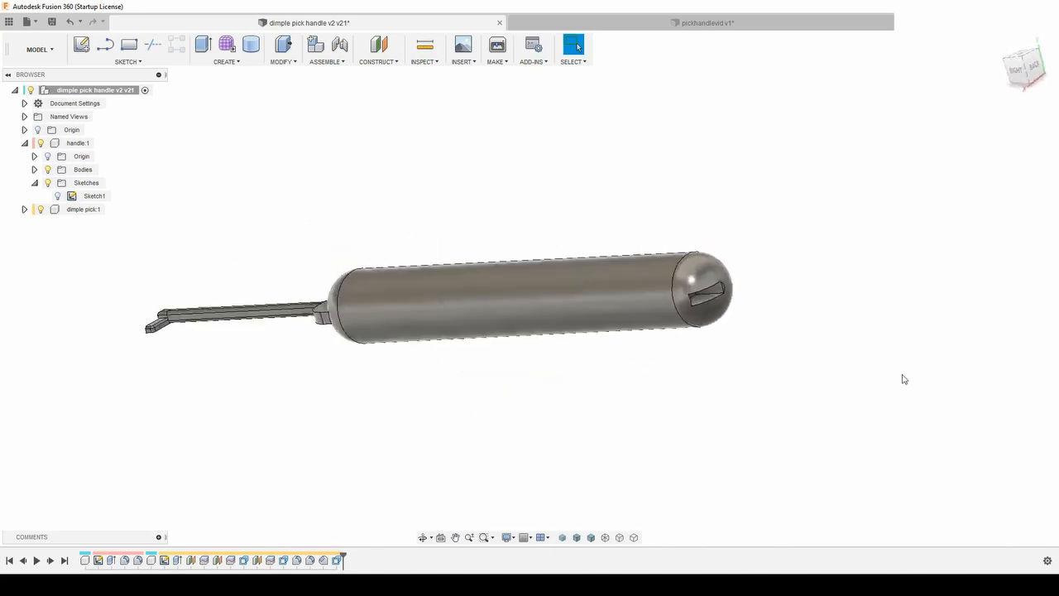
Step: Hide the dimple pick component to examine the slot in the handle, and show it again to examine the assembly
left_click(40, 209)
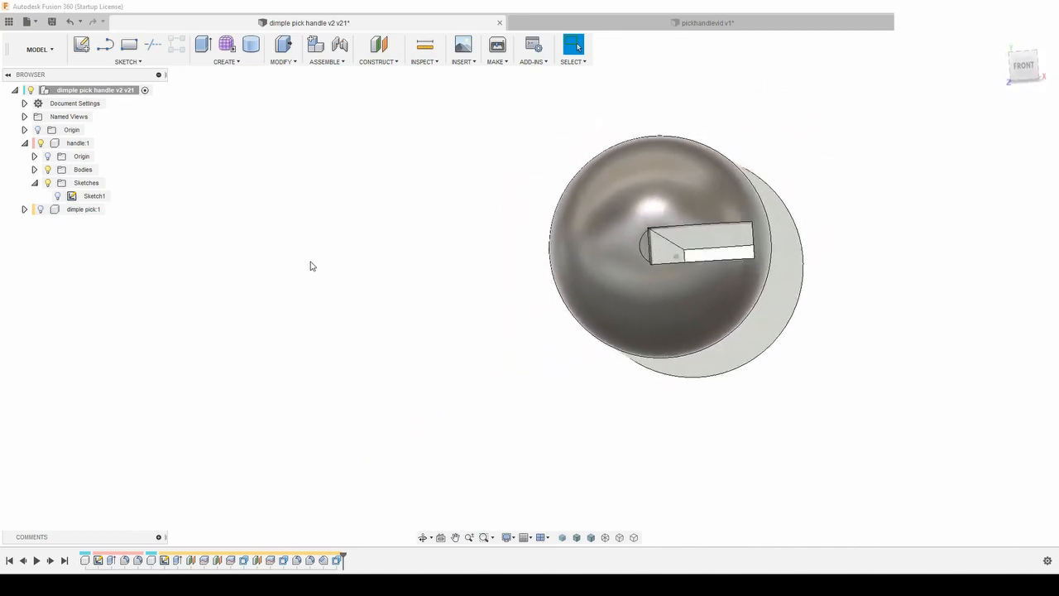
left_click(41, 209)
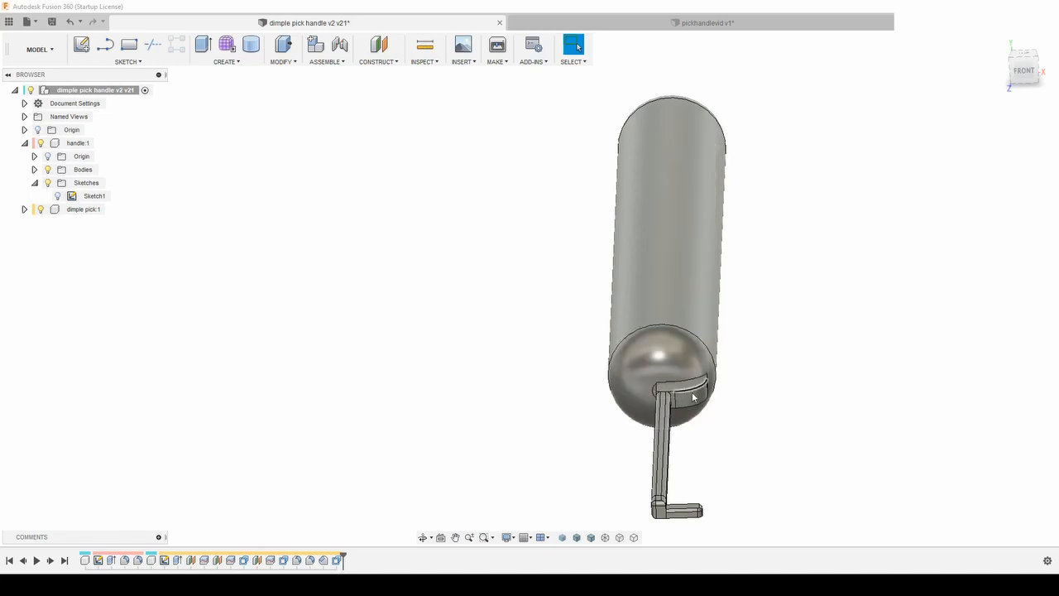
scroll(829, 336, "down", 1)
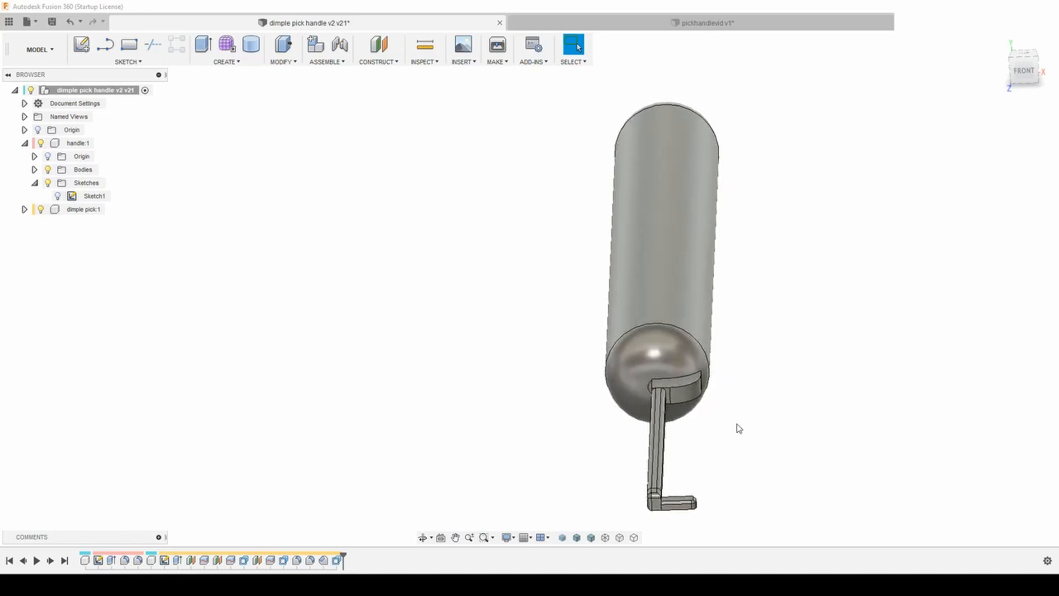
middle_click_drag(738, 430, 739, 431, "shift")
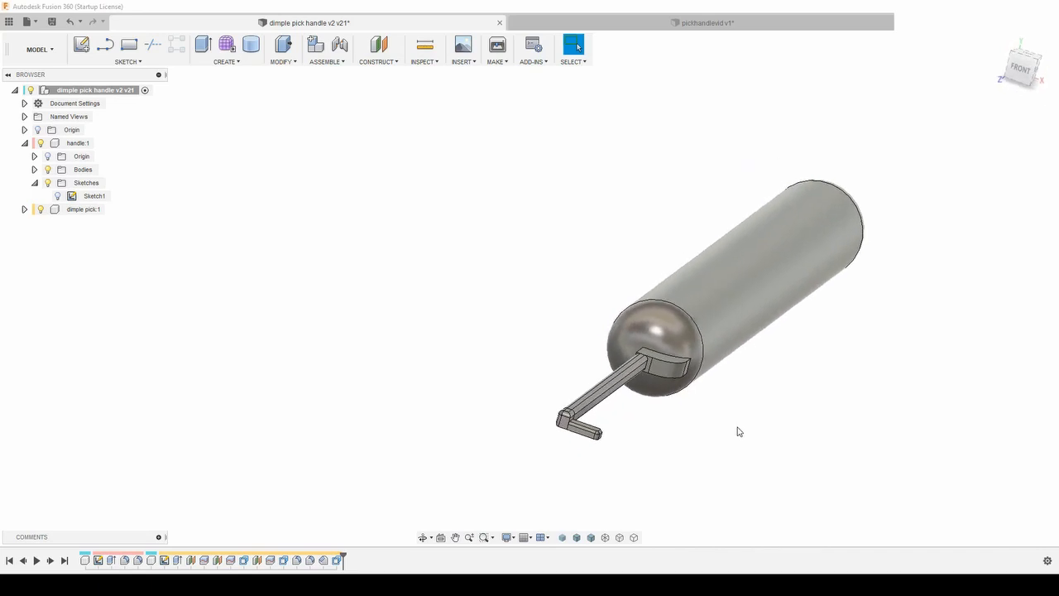
Step: Switch to the pickhandlevid design and add a new component named "pick handle 1"
left_click(671, 29)
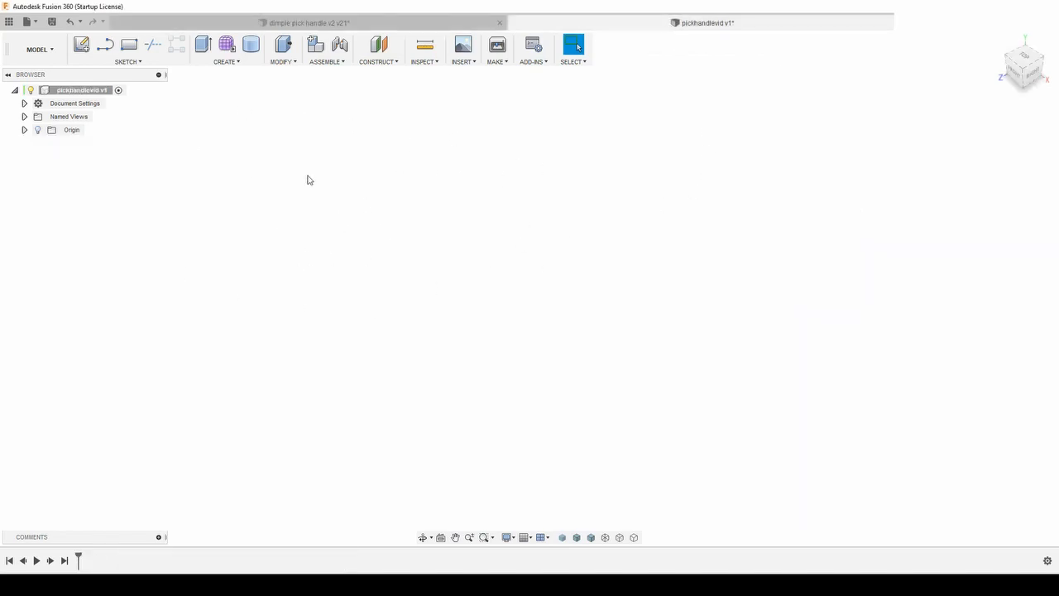
right_click(100, 91)
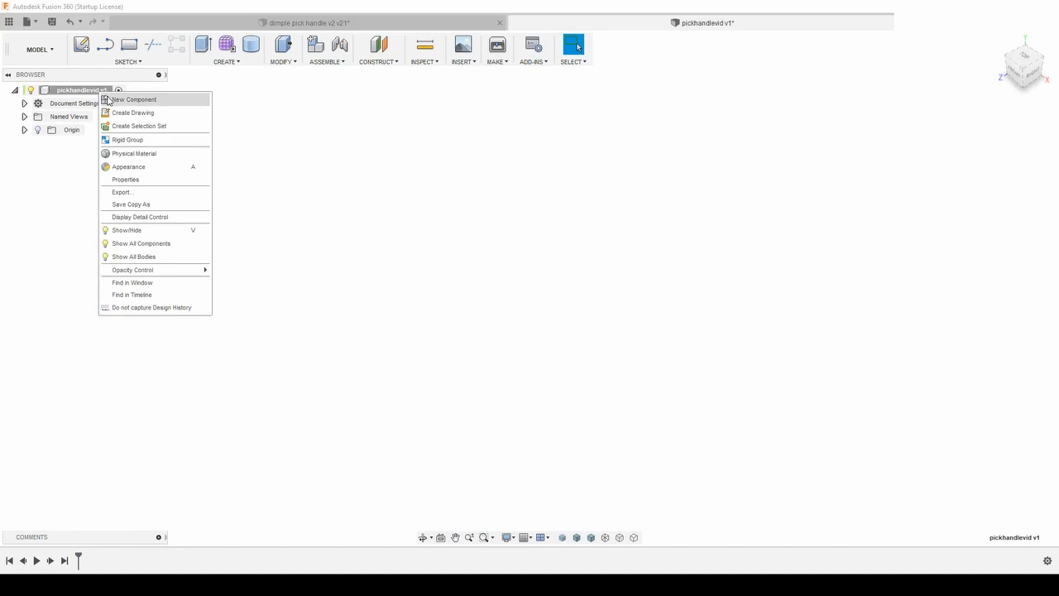
left_click(108, 98)
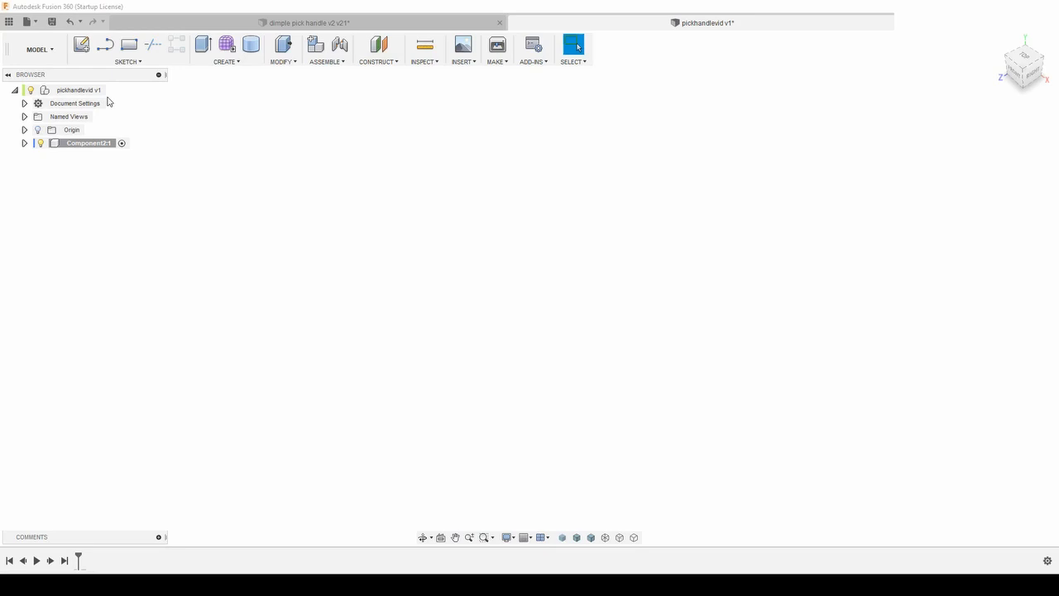
left_click(96, 147)
double_click(96, 147)
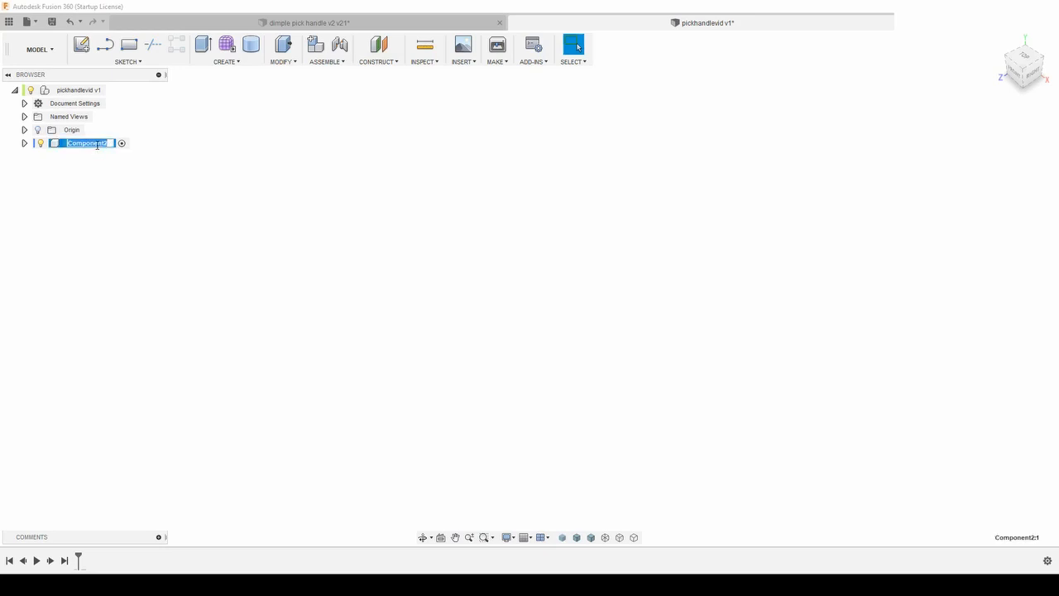
type("pick handle 1")
key("Return")
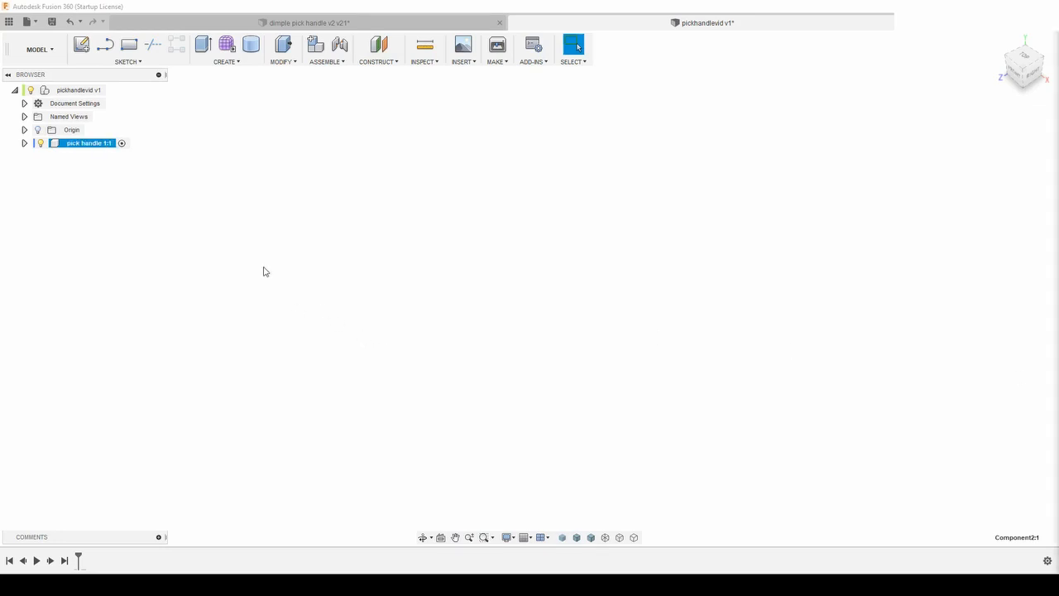
Step: Create a sketch on the front origin plane in the pick handle component
left_click(80, 47)
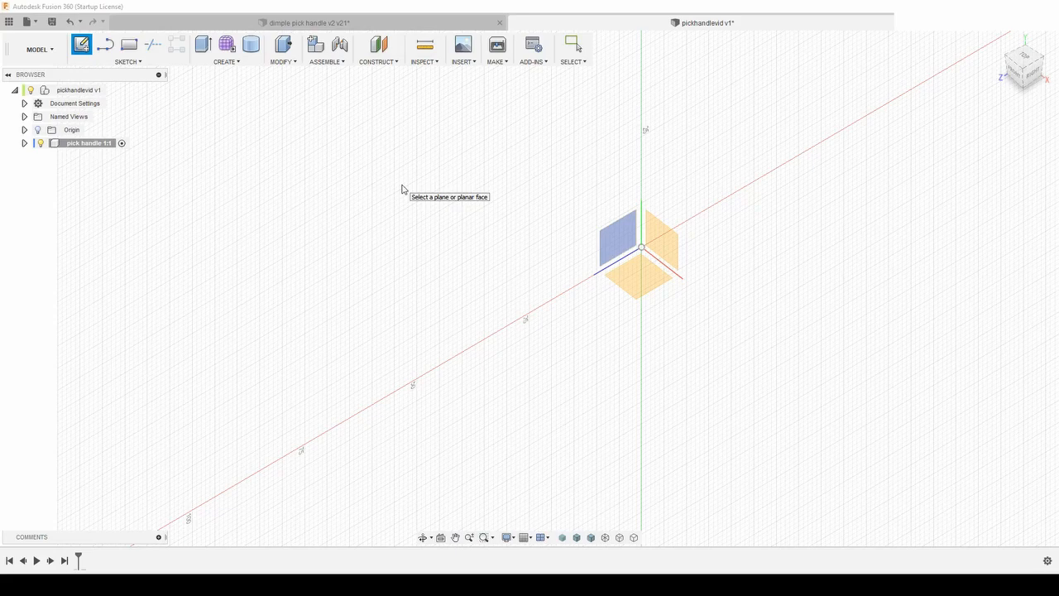
middle_click_drag(425, 210, 668, 246, "shift")
left_click(667, 246)
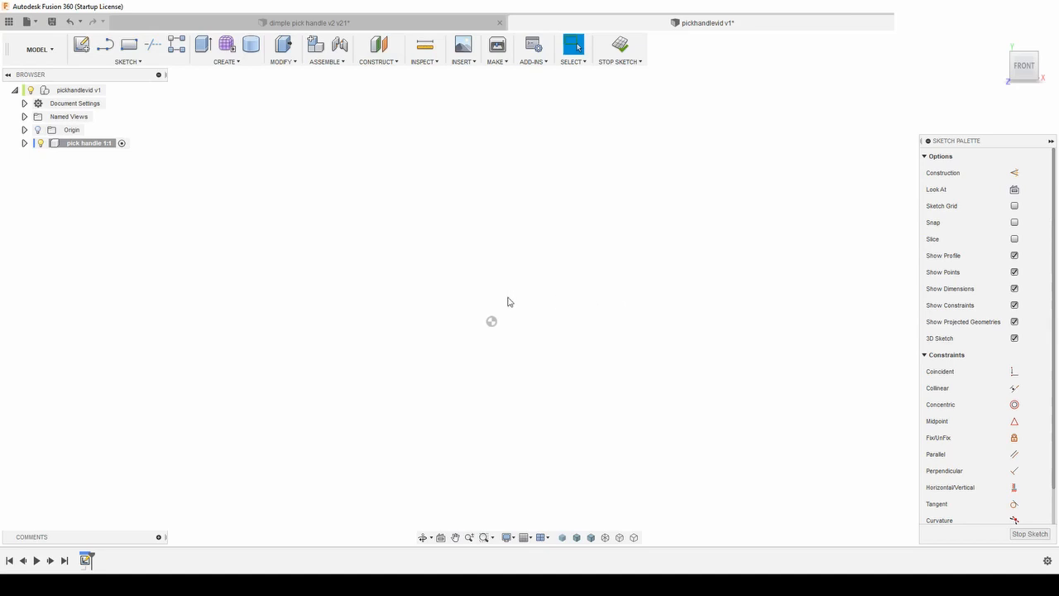
left_click(142, 63)
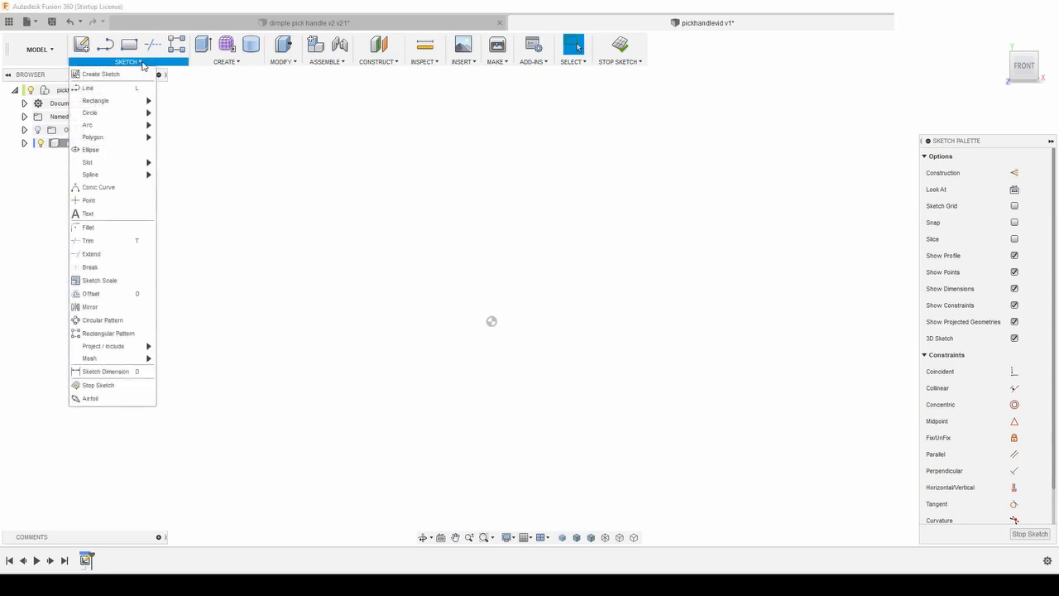
mouse_move(146, 114)
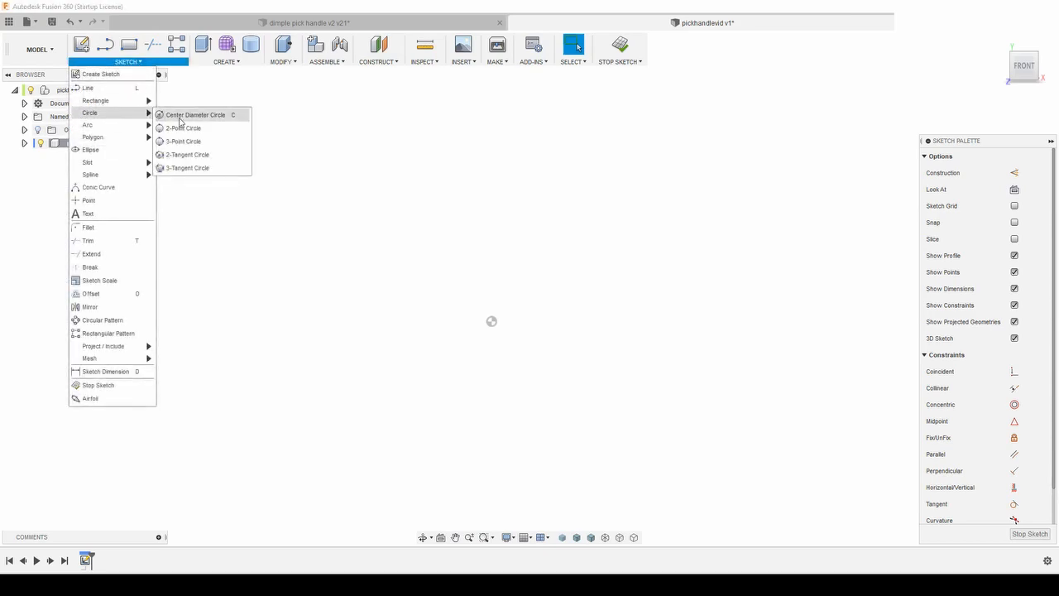
left_click(554, 194)
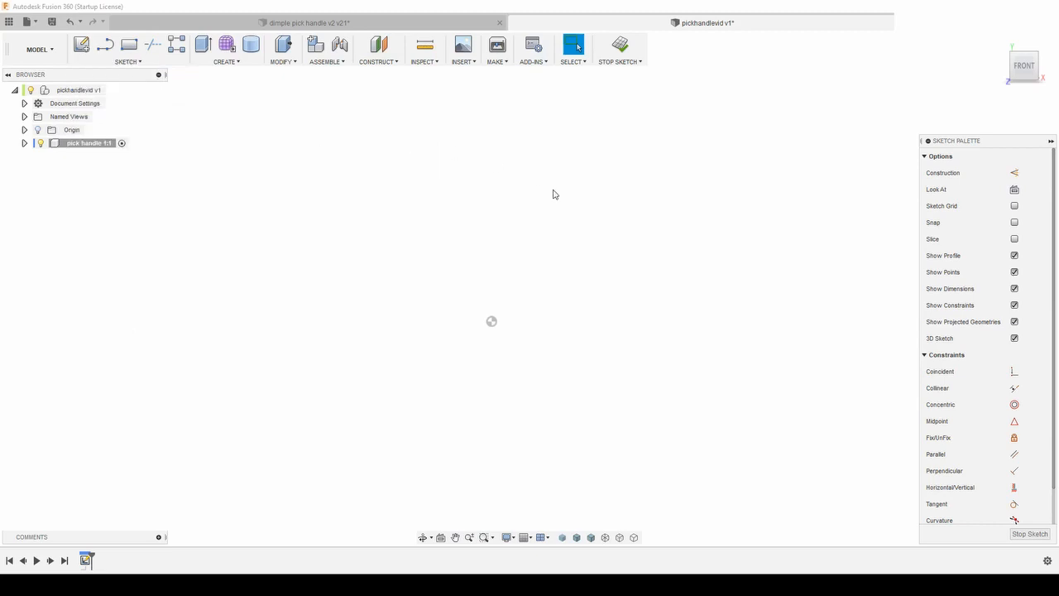
Step: Sketch a center diameter circle of 12 mm centred on the origin
key("s")
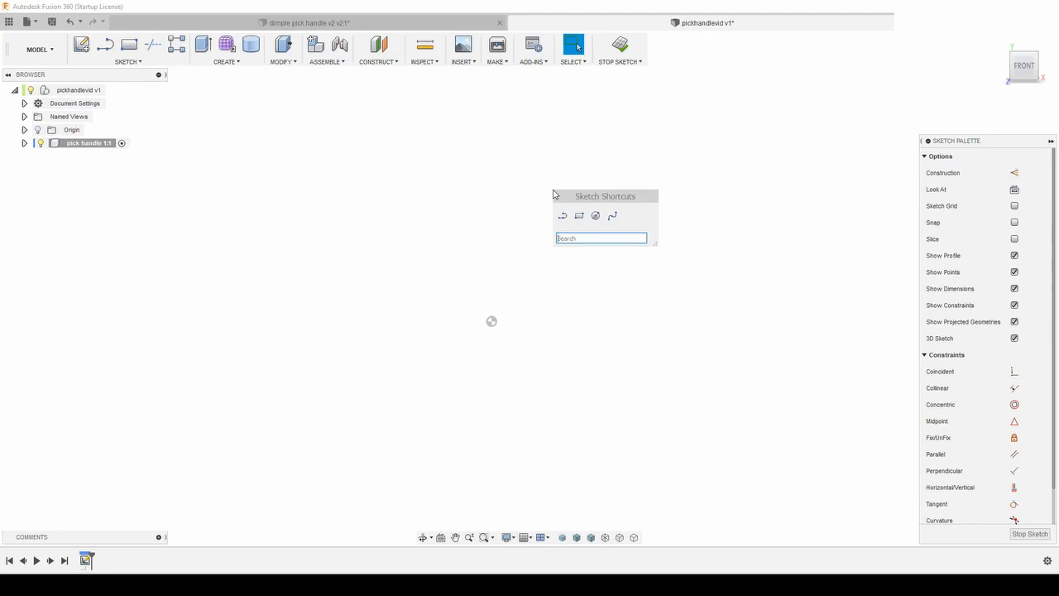
type("circu")
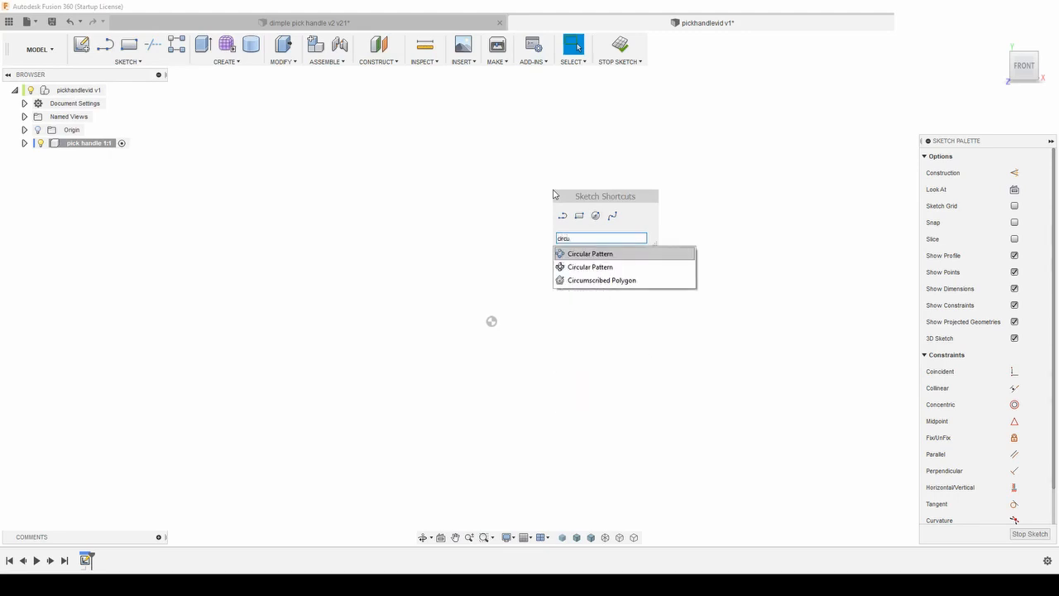
key("BackSpace")
key("BackSpace")
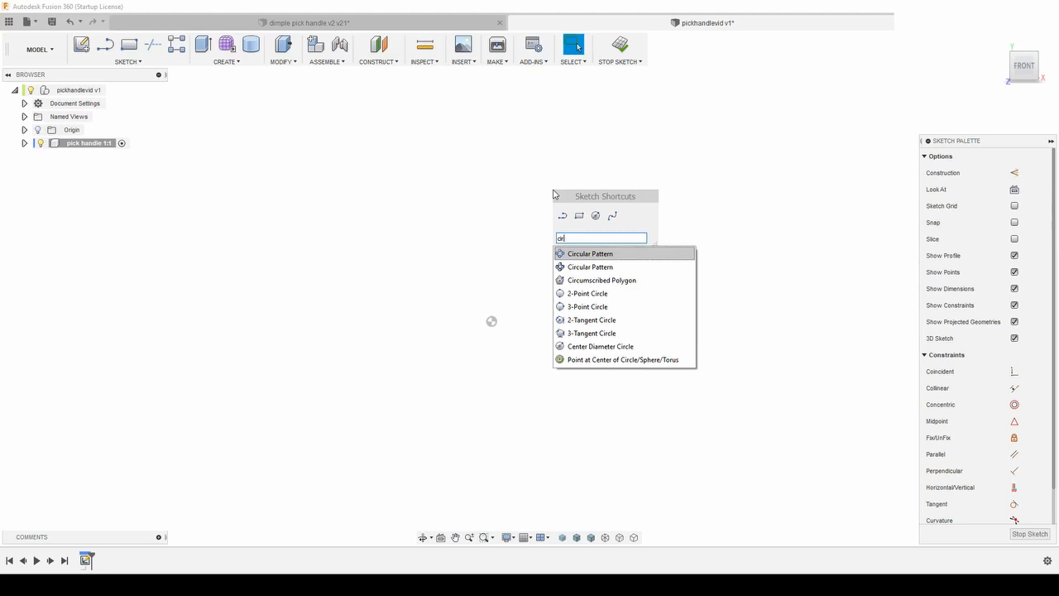
type("cle")
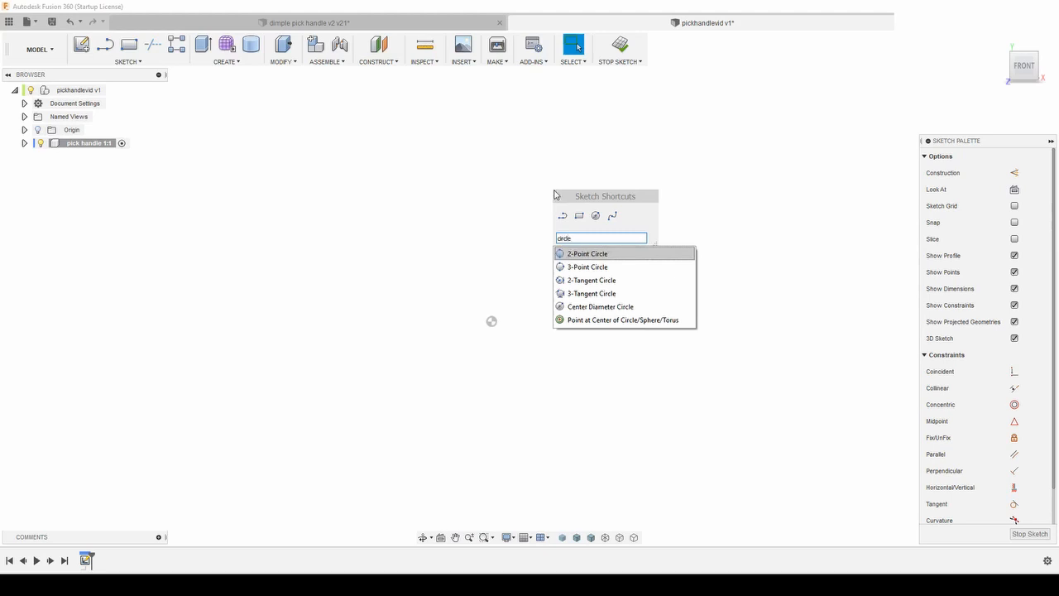
left_click(686, 306)
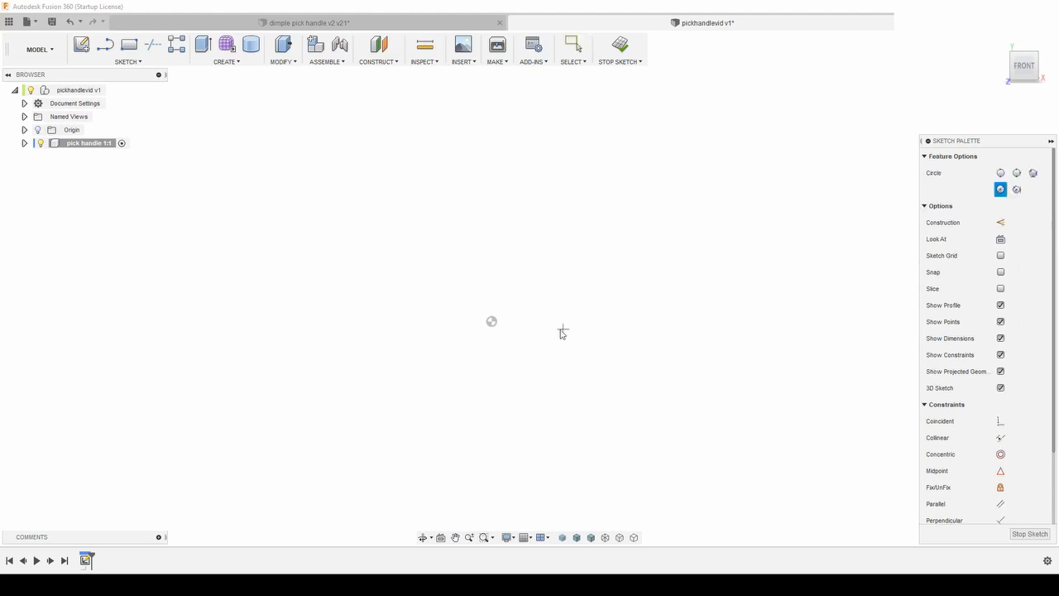
left_click(491, 322)
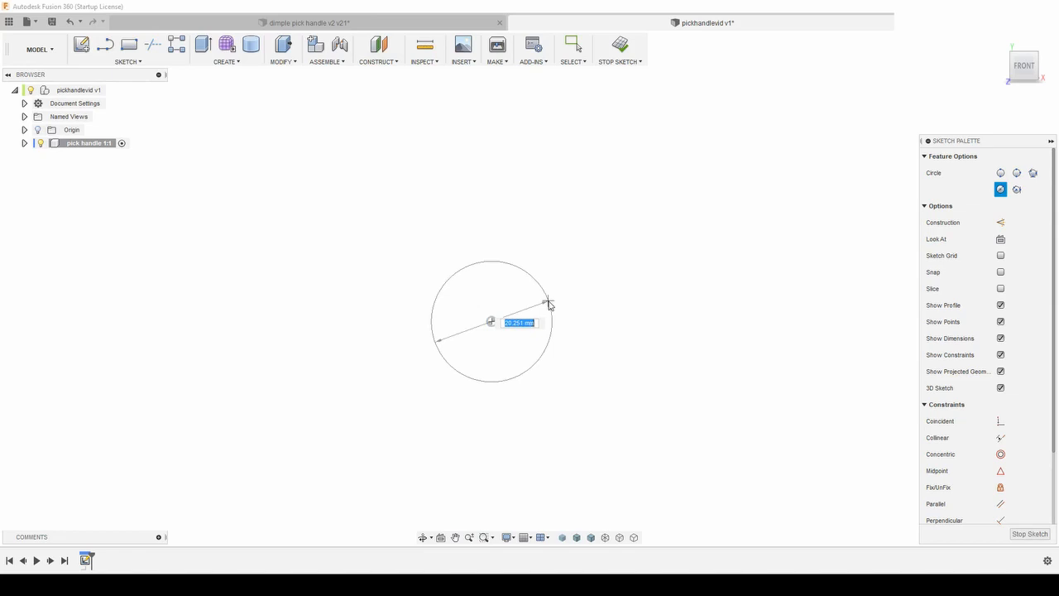
type("12")
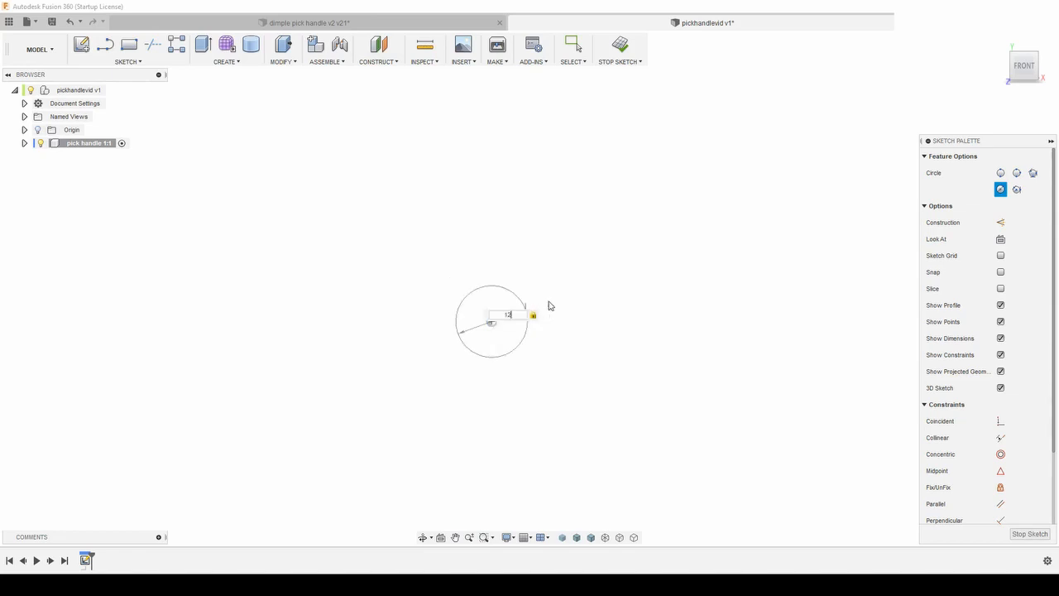
key("Return")
Step: Draw a horizontal line through the circle's centre, spanning from its left edge to its right edge
scroll(547, 306, "up", 5)
middle_click_drag(555, 326, 636, 318)
scroll(635, 318, "up", 4)
middle_click_drag(598, 267, 676, 268)
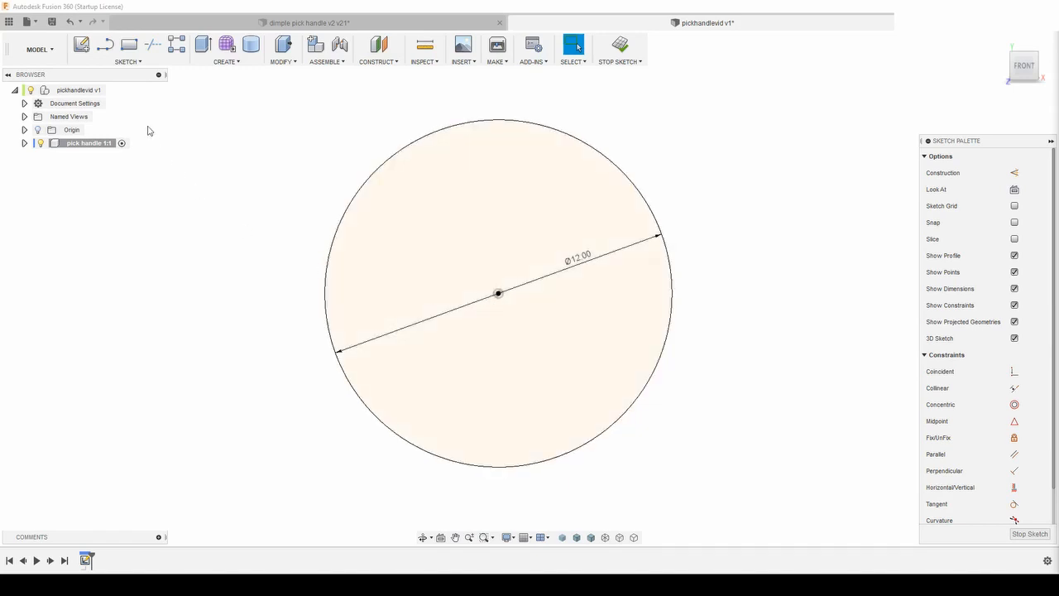
left_click(108, 46)
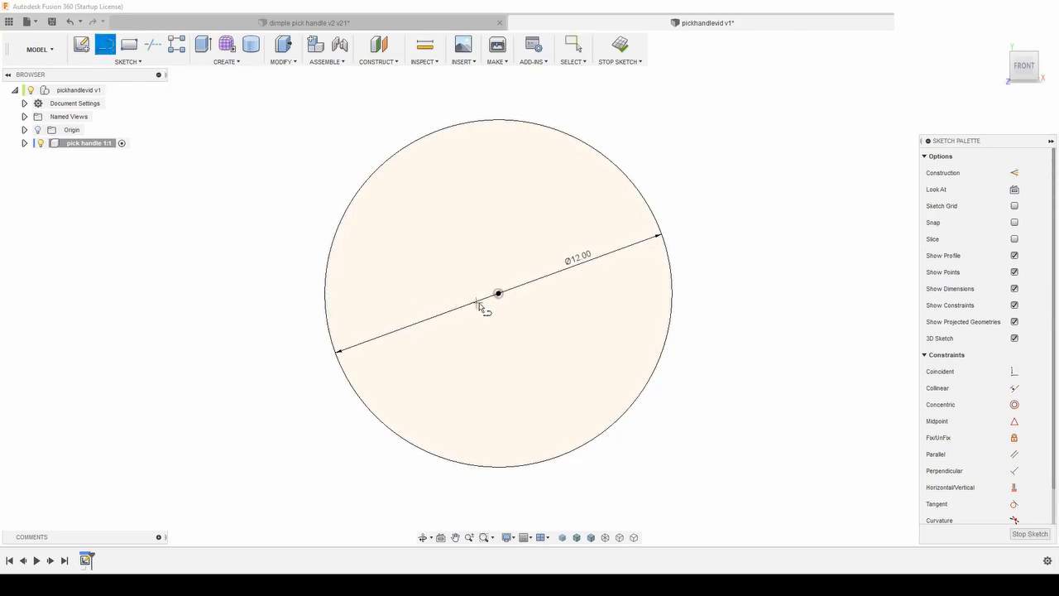
left_click(325, 294)
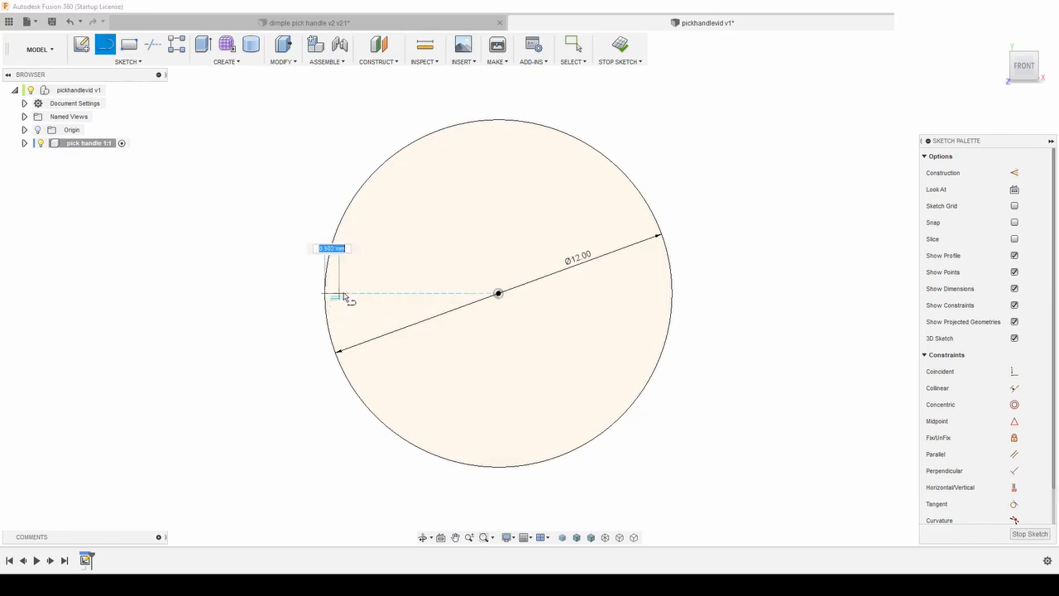
left_click(670, 293)
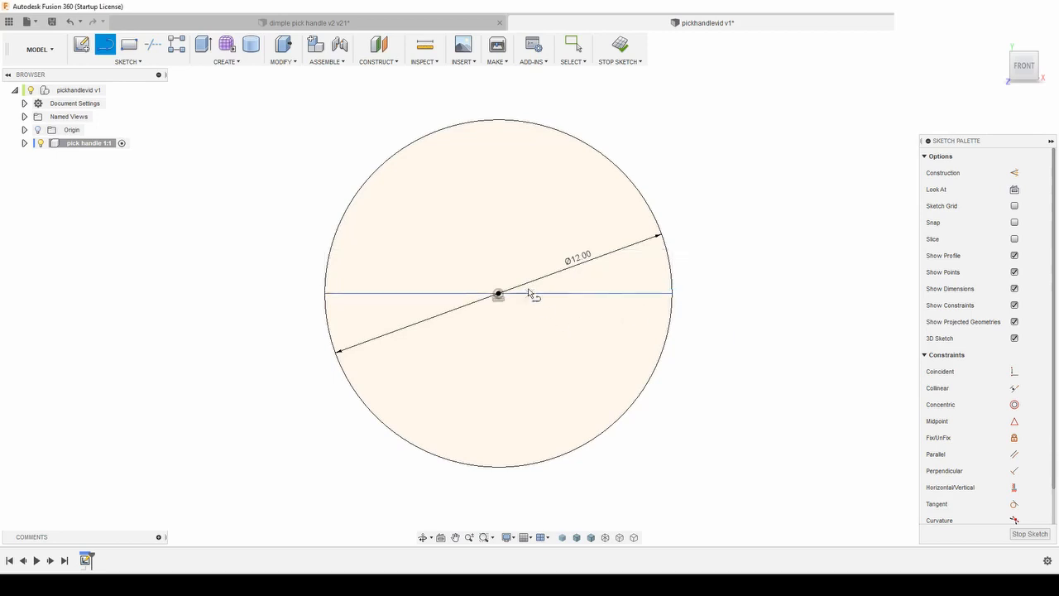
Step: Draw two vertical lines joining the circle's centre to its uppermost and lowermost points
left_click(499, 294)
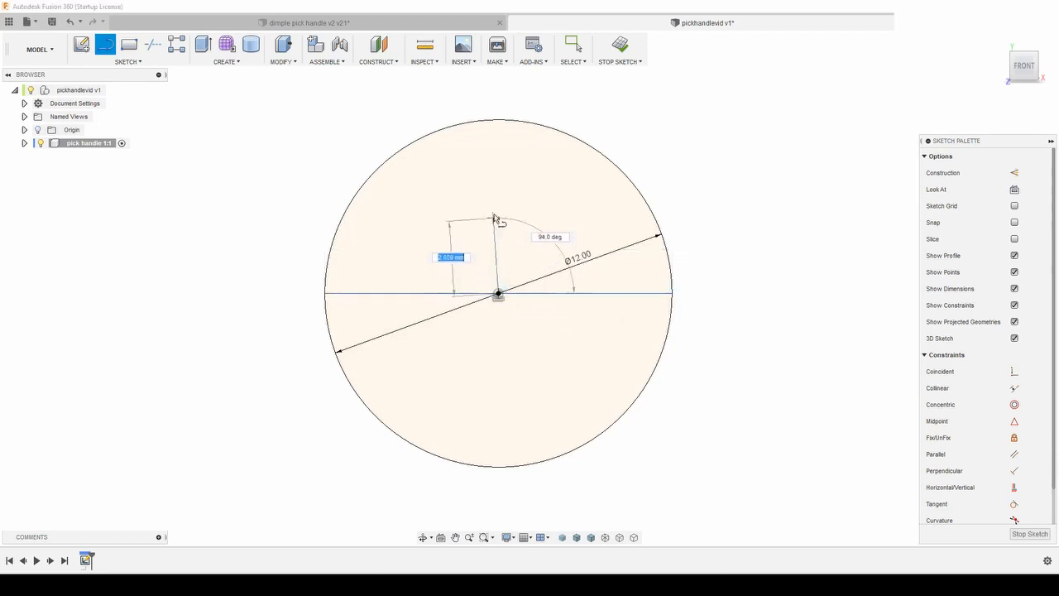
left_click(498, 121)
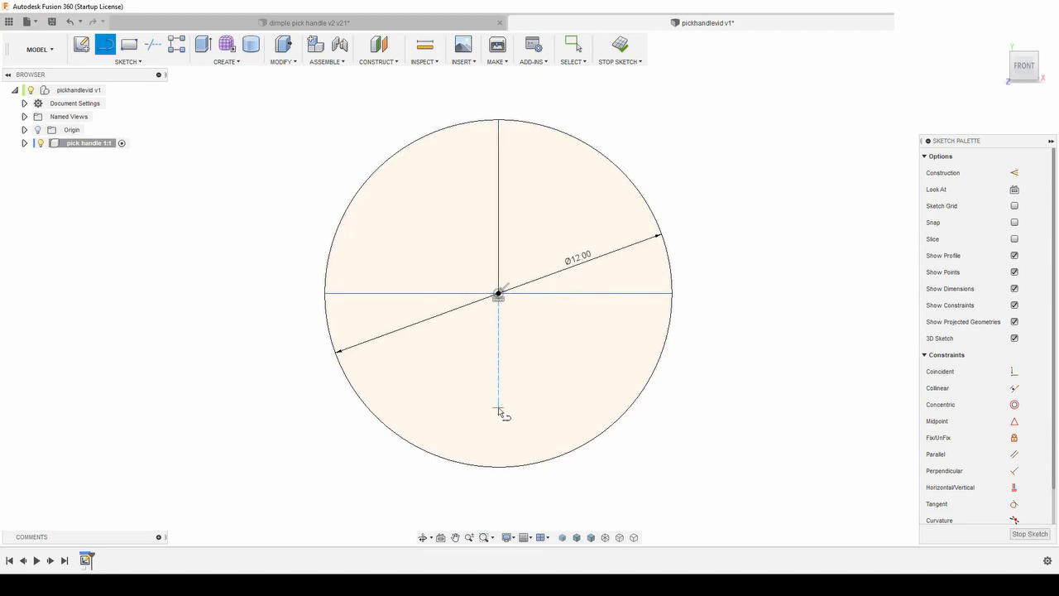
left_click(499, 468)
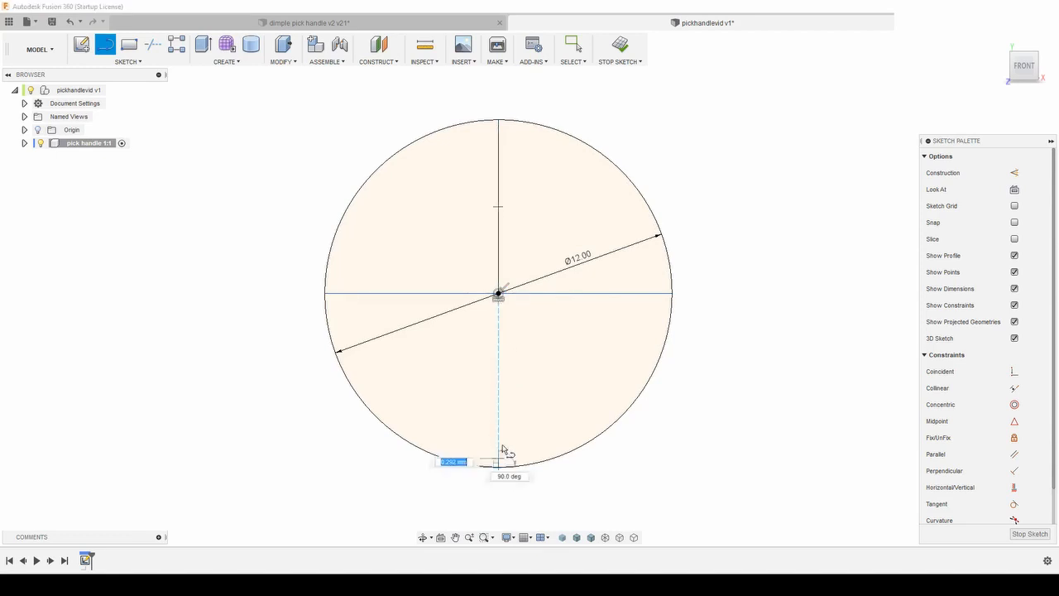
left_click(497, 294)
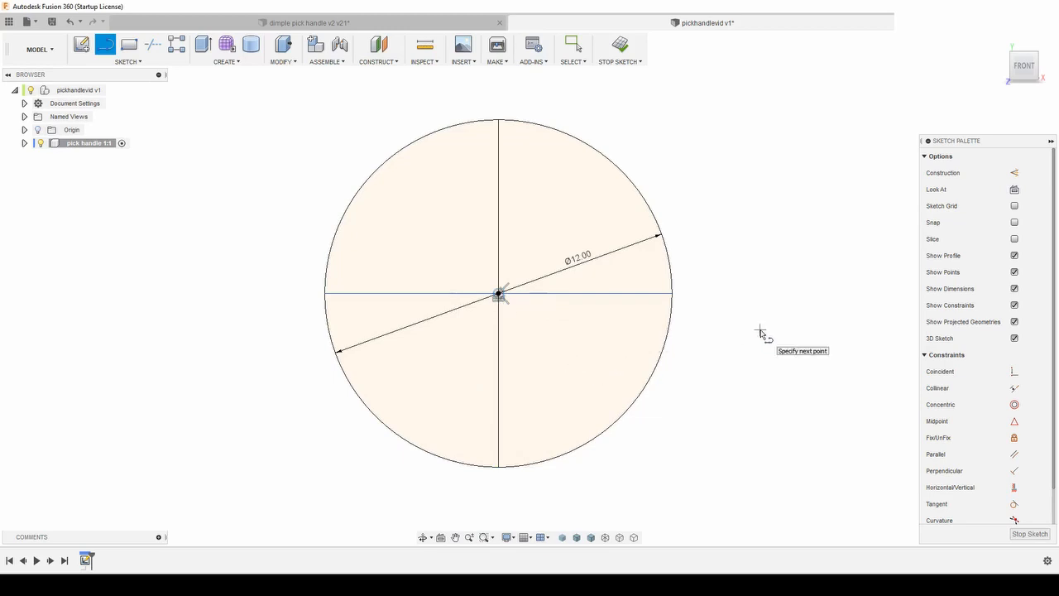
key("Escape")
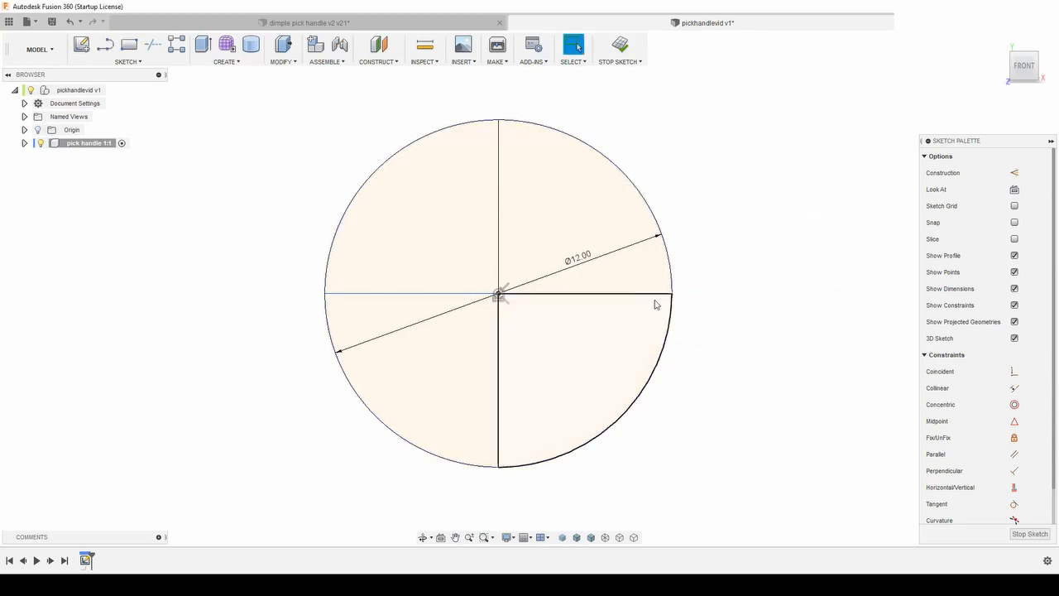
Step: Convert the horizontal line and both vertical lines inside the circle to construction lines
left_click(628, 295)
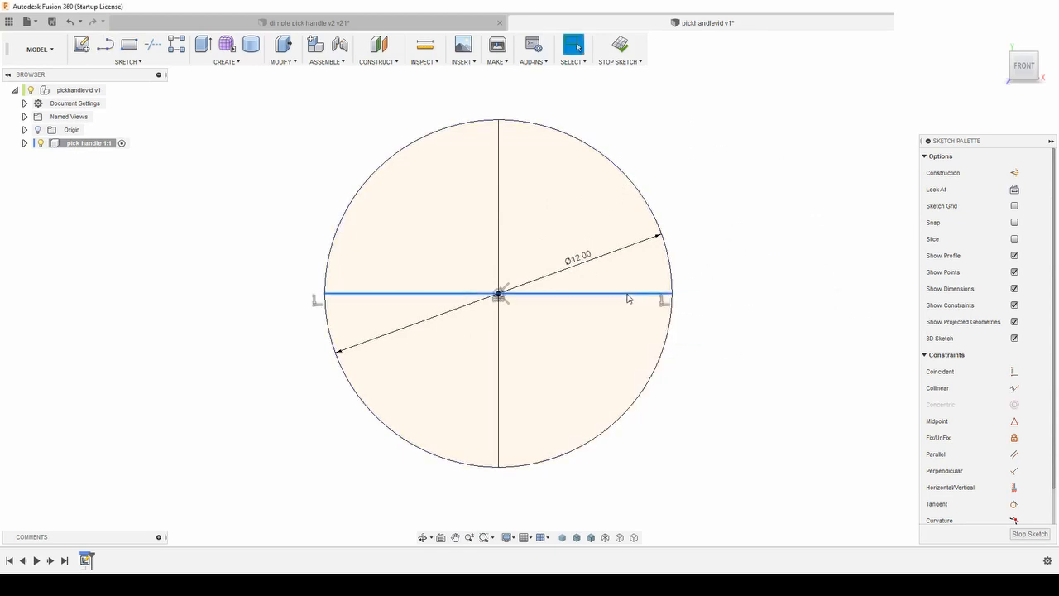
key("x")
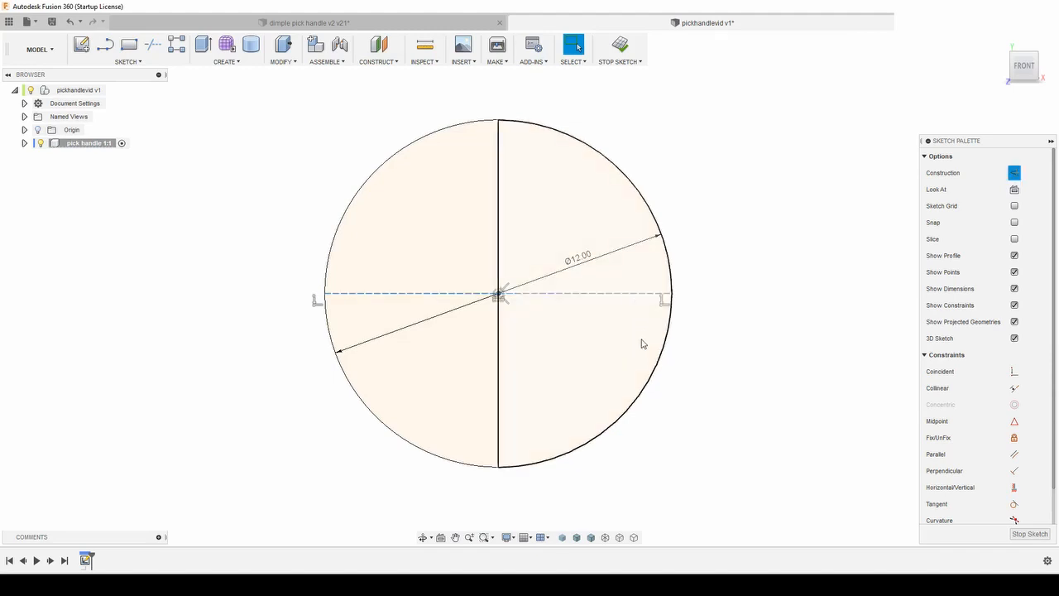
left_click(498, 369)
key("x")
left_click(500, 267)
left_click(500, 267)
key("x")
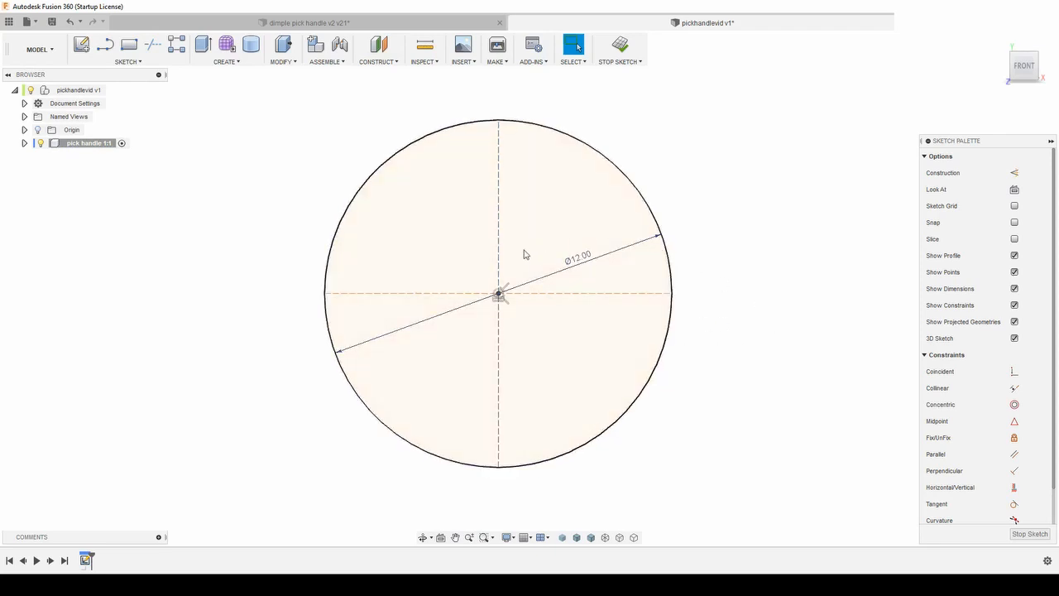
Step: Move the circle's diameter dimension label outside the circle, up and to its right, and save the design
mouse_move(584, 260)
left_mouse_down()
mouse_move(581, 249)
mouse_move(645, 211)
mouse_move(738, 177)
mouse_move(757, 209)
mouse_move(733, 146)
mouse_move(746, 175)
mouse_move(720, 181)
left_mouse_up()
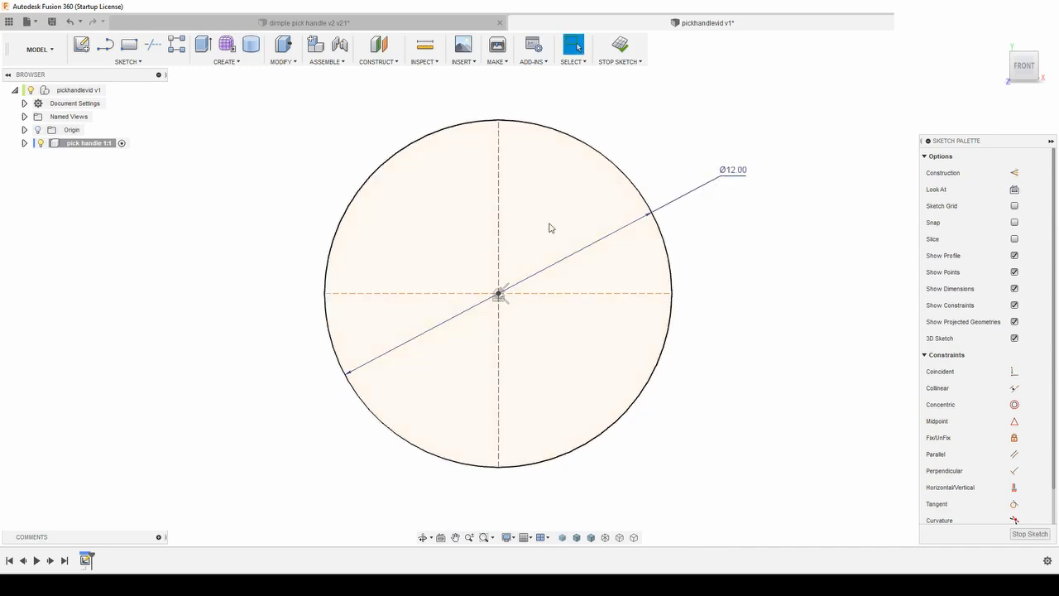
key("ctrl+s")
scroll(488, 285, "up", 3)
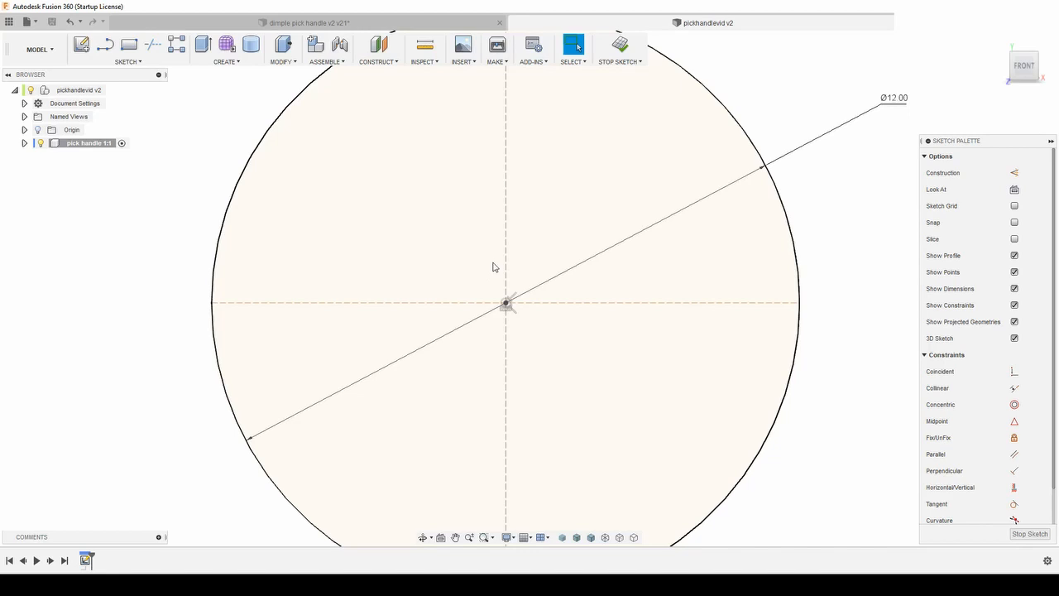
Step: Draw a 0.5 mm line from the circle's centre leftwards along the horizontal construction line
key("l")
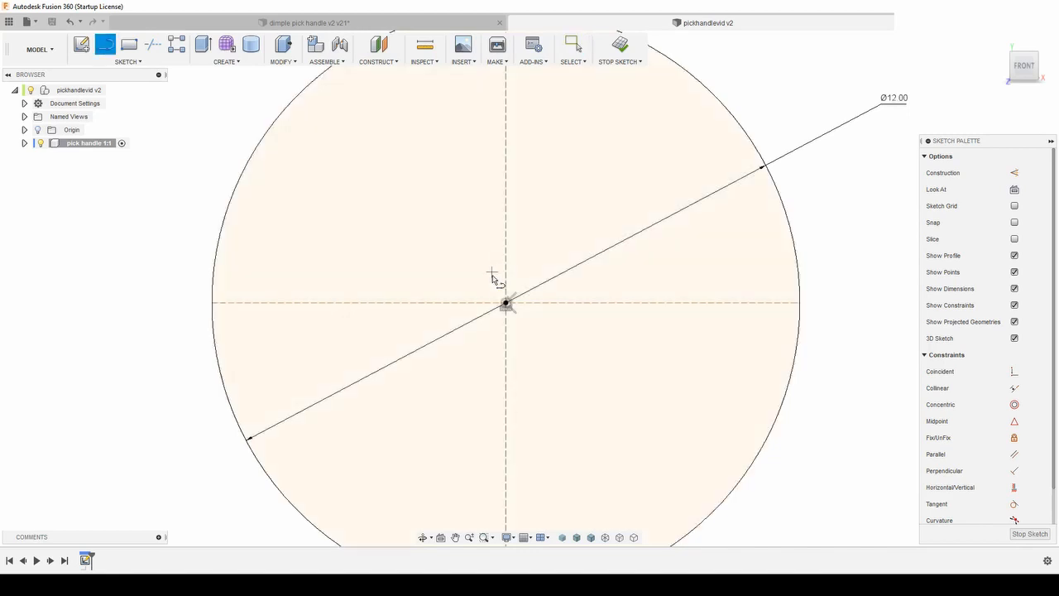
left_click(506, 303)
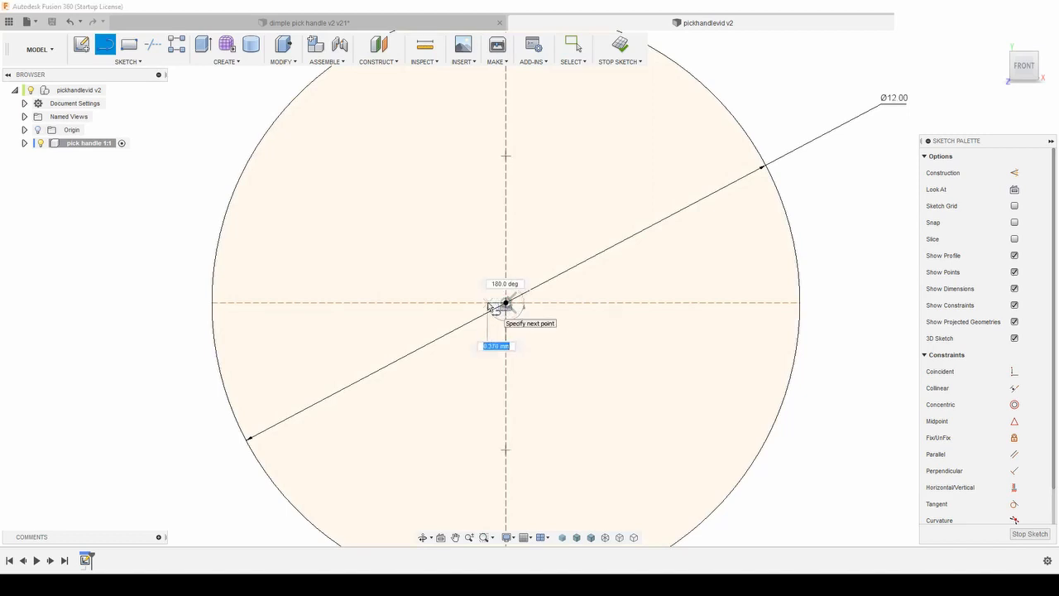
type("0.5")
key("Return")
key("Escape")
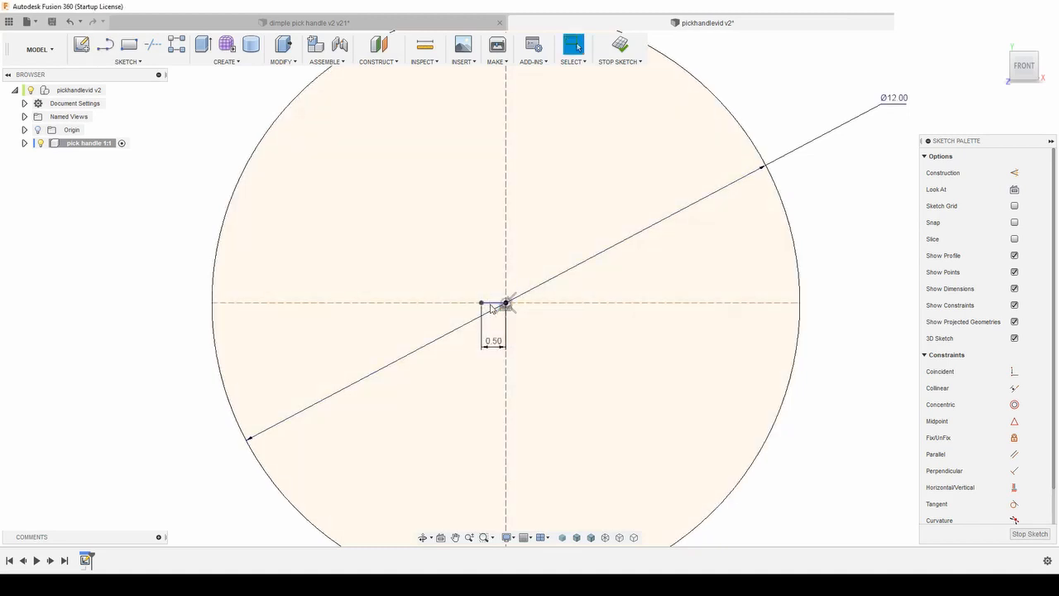
Step: Draw a two-point rectangle 5.6 mm wide and 1 mm high, upwards and rightwards from the short line's left end
scroll(490, 308, "up", 3)
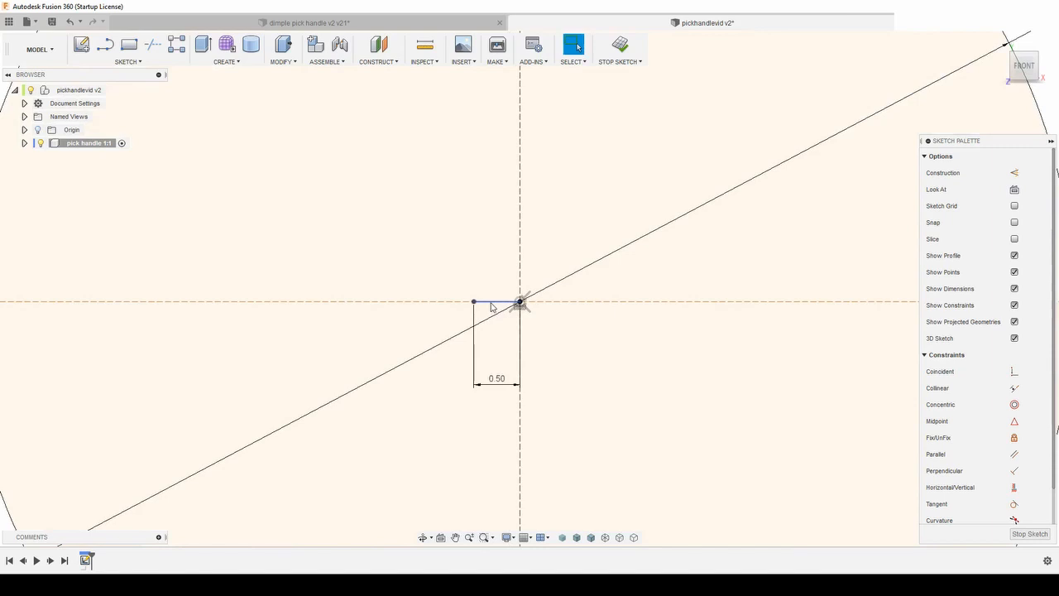
scroll(491, 305, "down", 2)
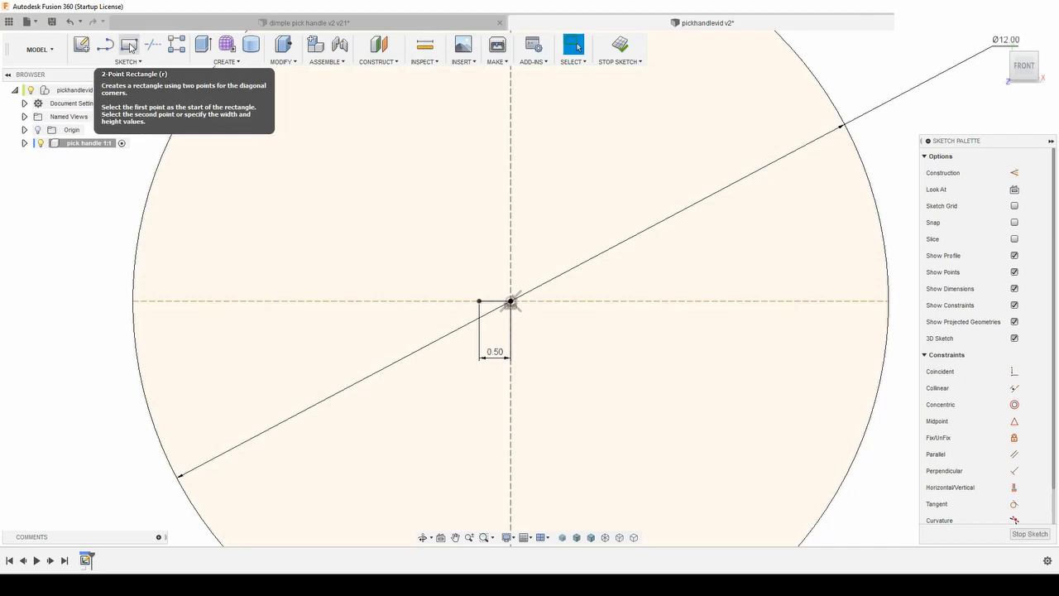
left_click(130, 47)
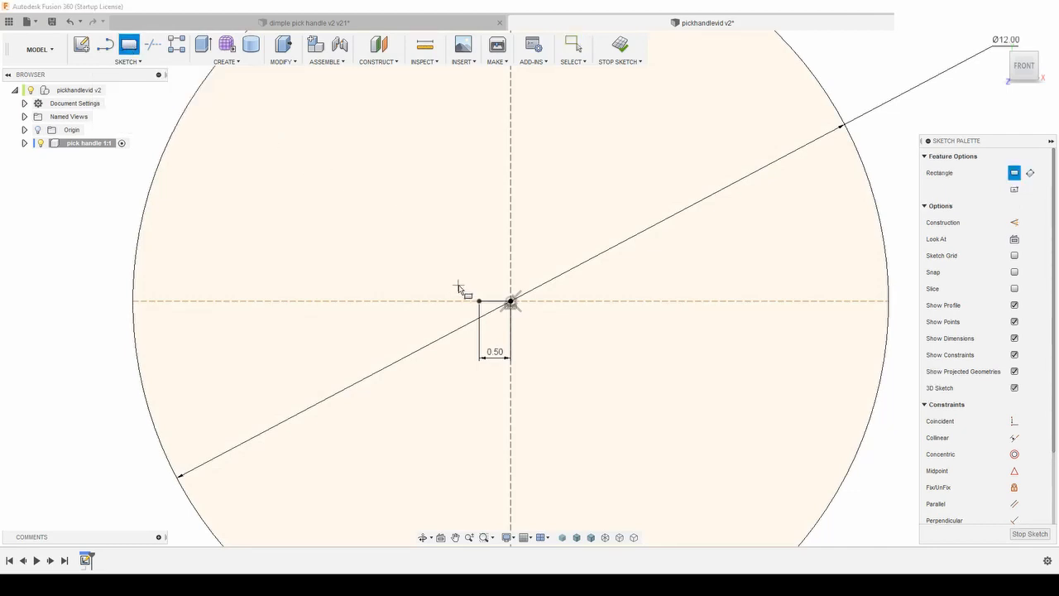
left_click(480, 301)
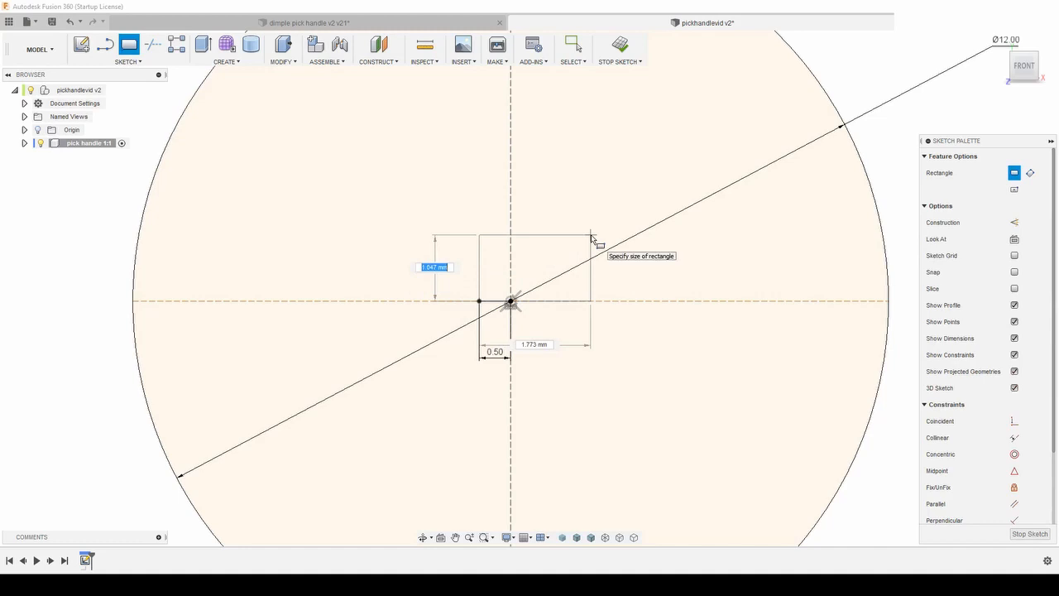
type("1")
key("Tab")
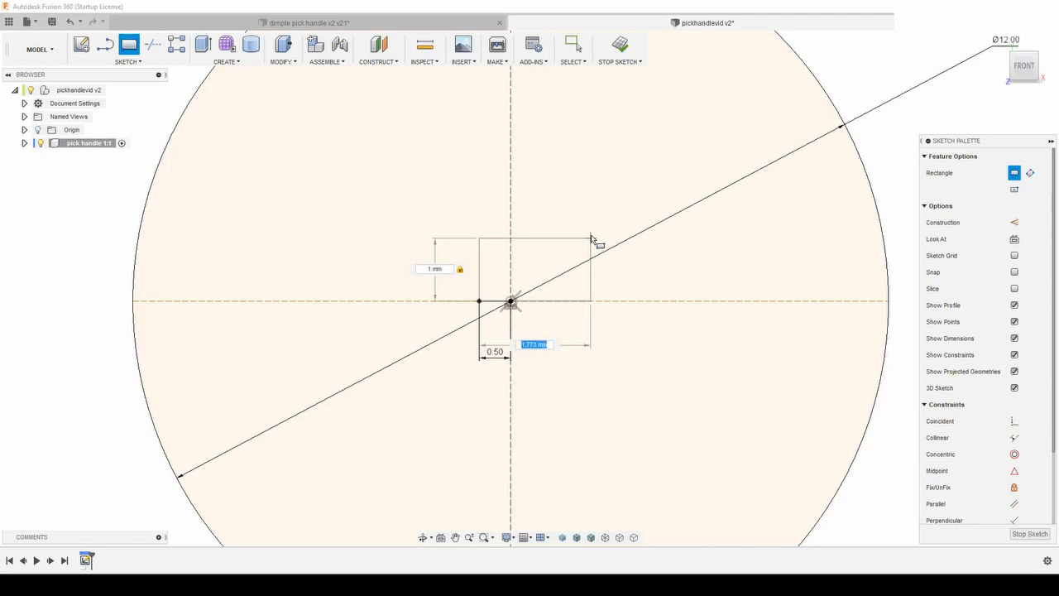
type("5.6")
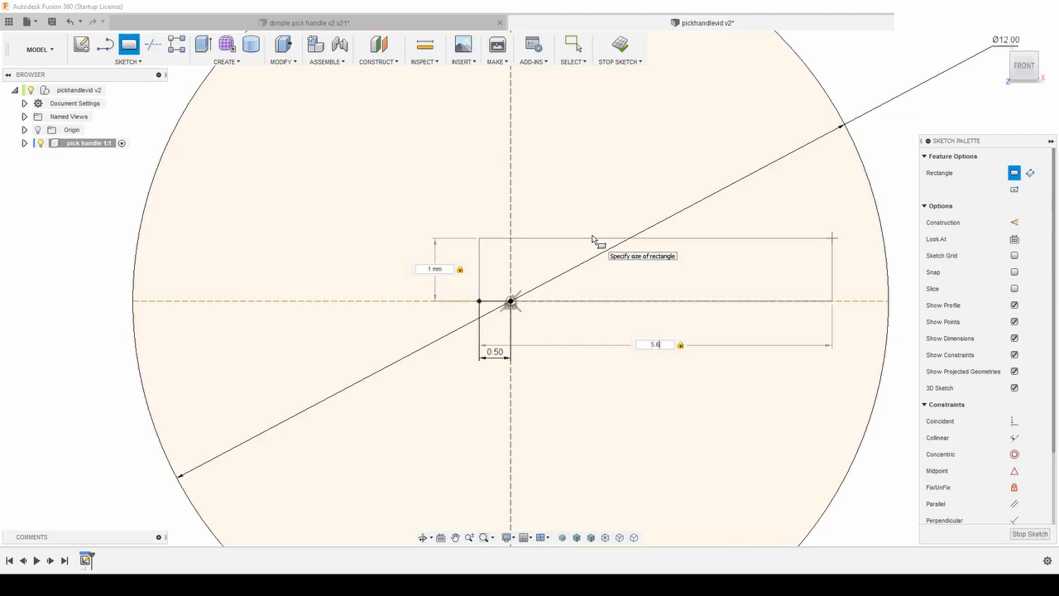
key("Return")
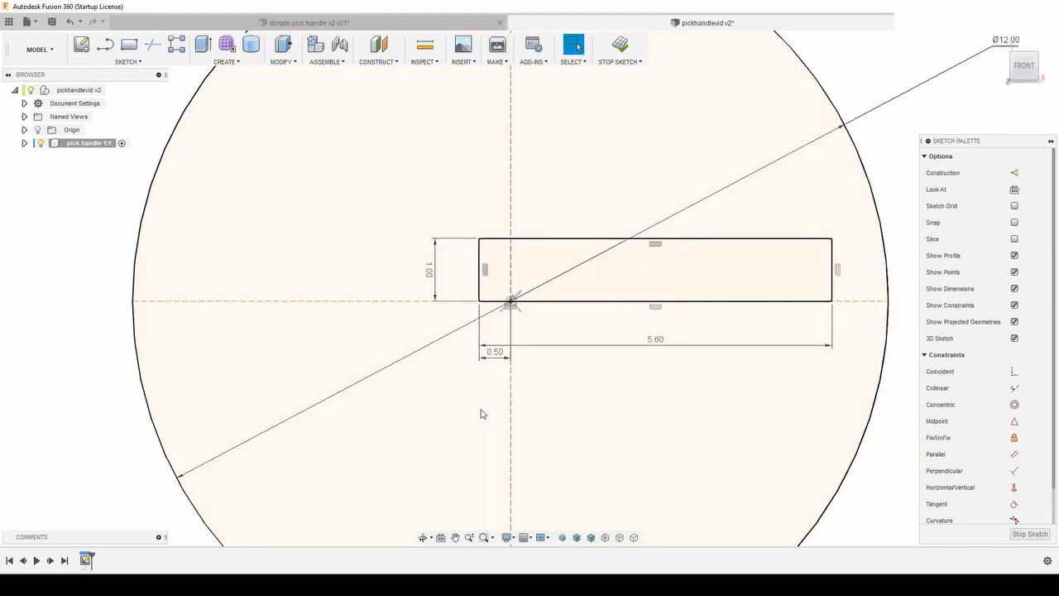
key("r")
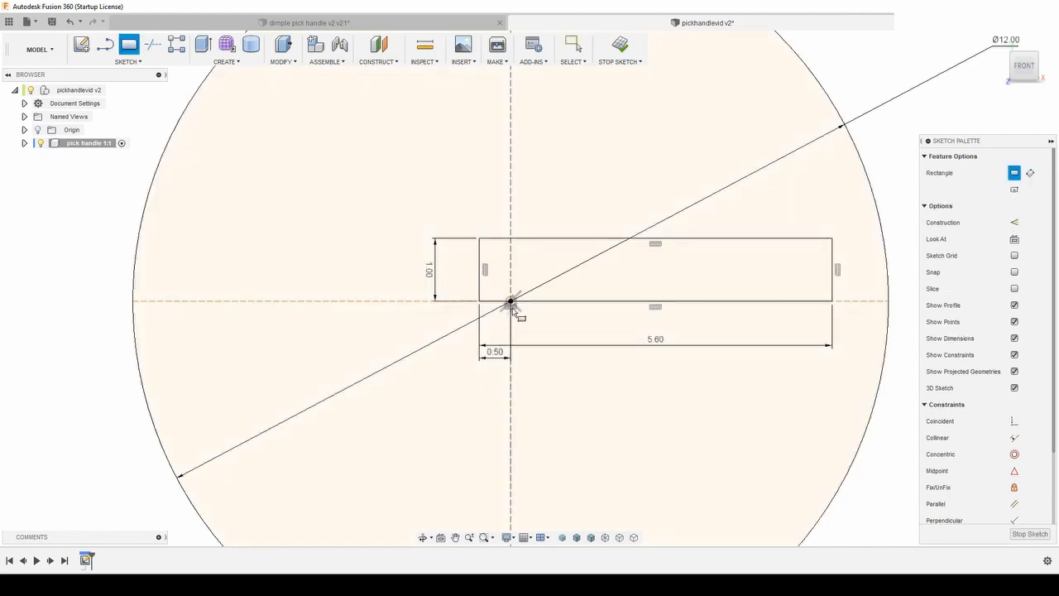
left_click(510, 305)
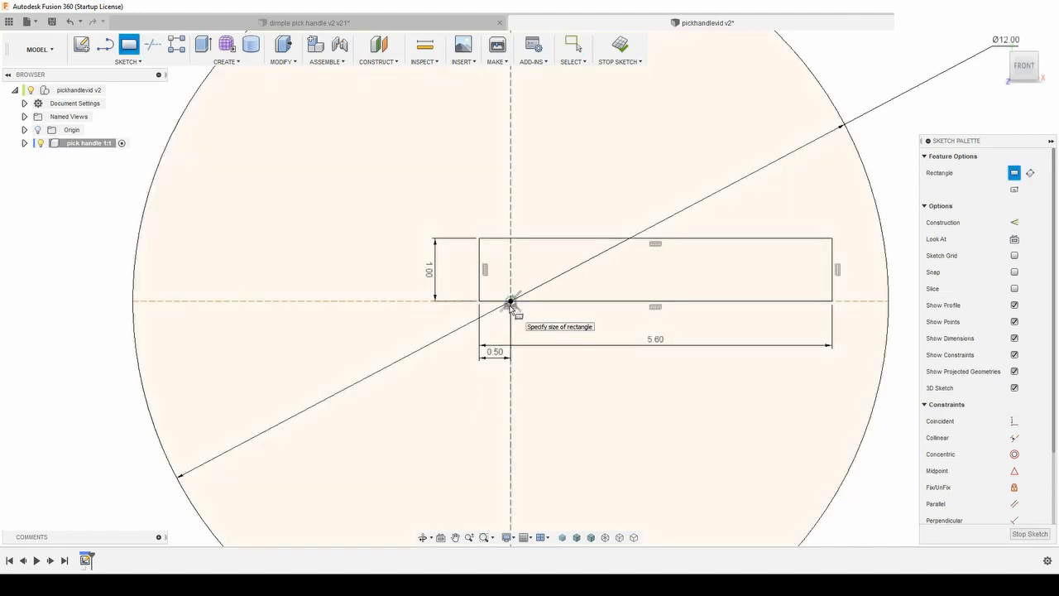
key("Escape")
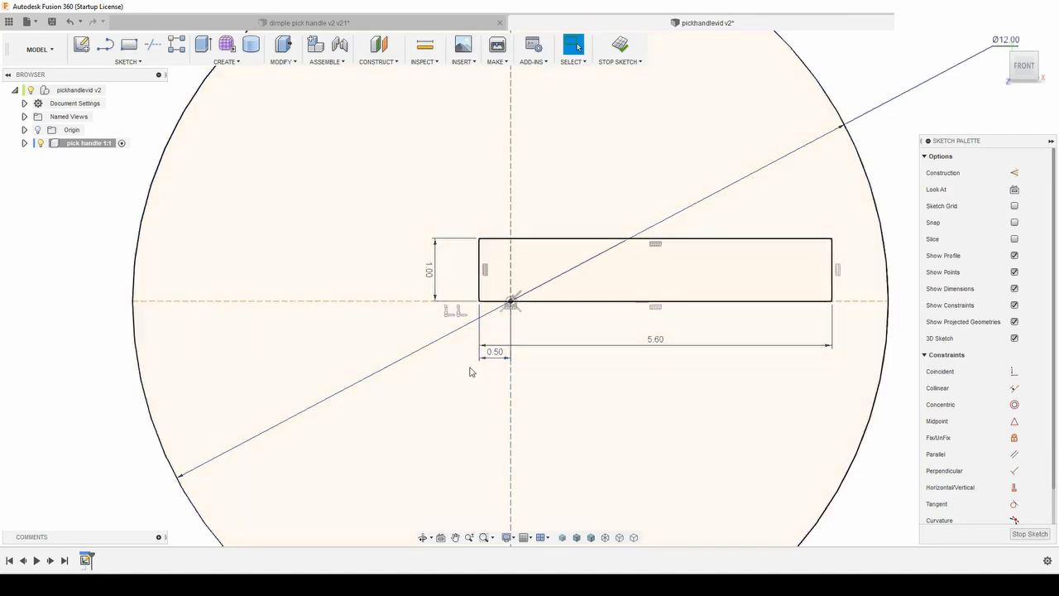
Step: Draw a second rectangle 5.6 mm wide and 1 mm high directly below the first, from its lower-left corner
key("r")
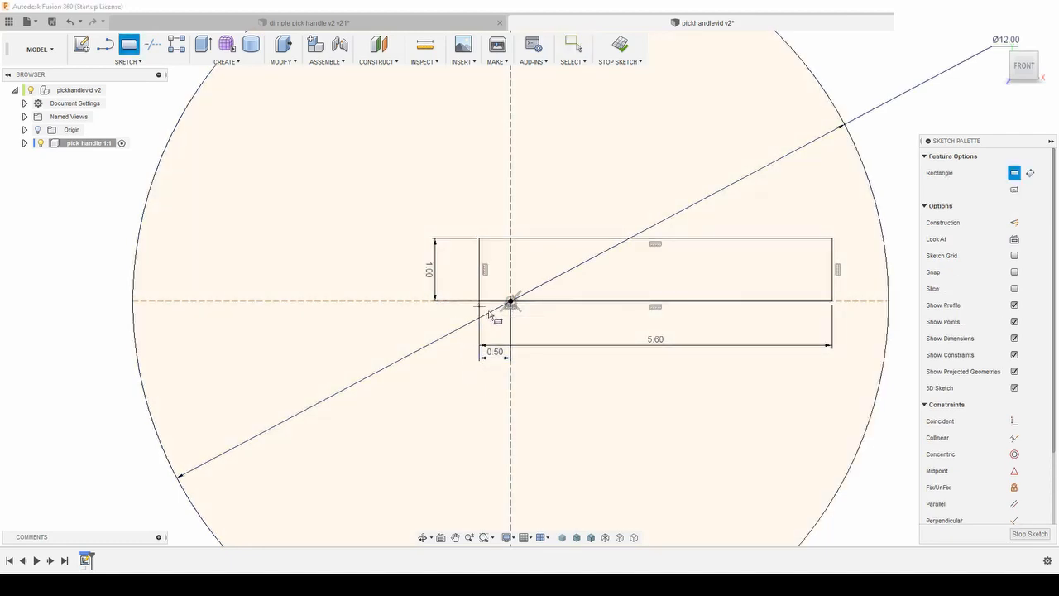
left_click(480, 302)
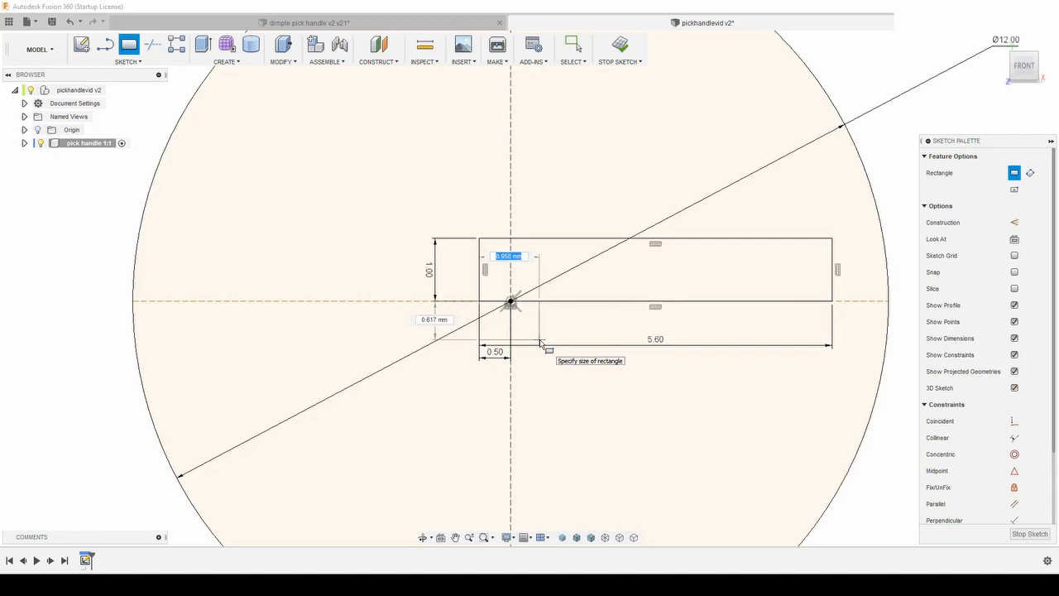
type("5")
key("Tab")
key("Tab")
type("1")
key("Return")
key("Escape")
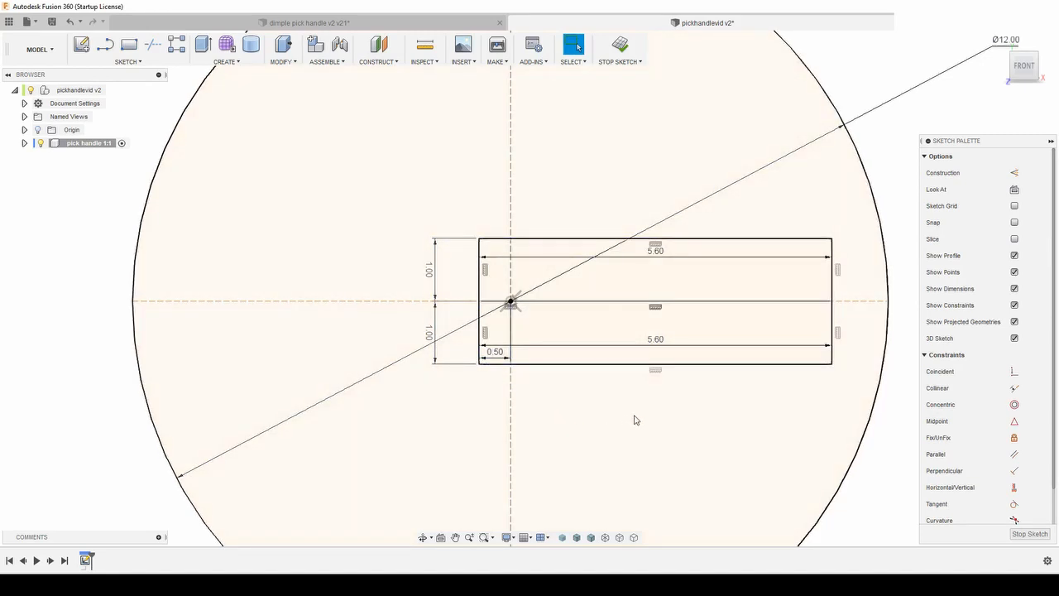
Step: Save the design with the two slot rectangles in the sketch
scroll(634, 422, "down", 4)
scroll(650, 411, "down", 3)
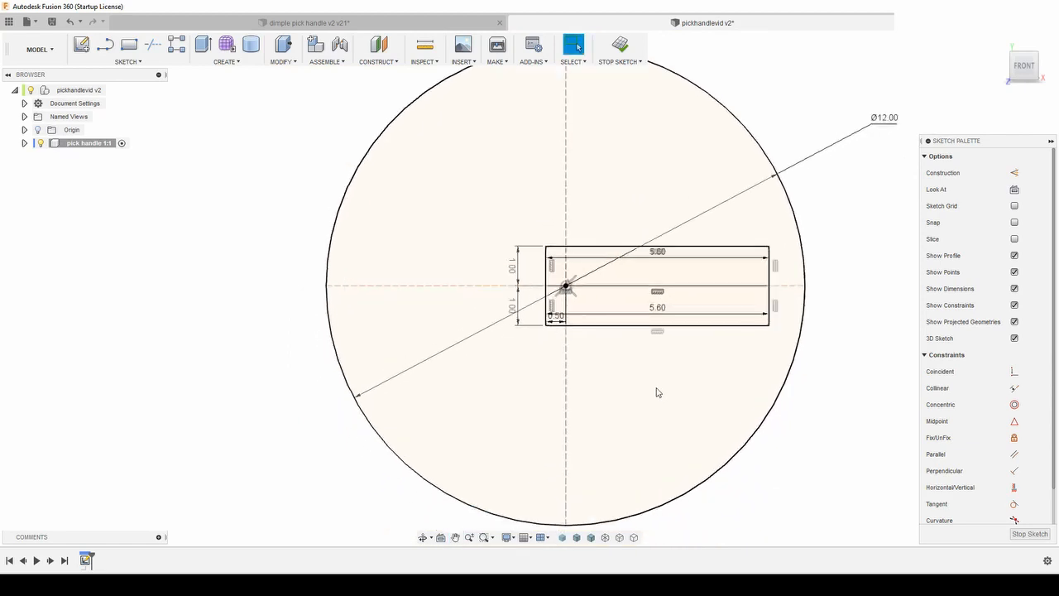
key("ctrl+s")
key("Return")
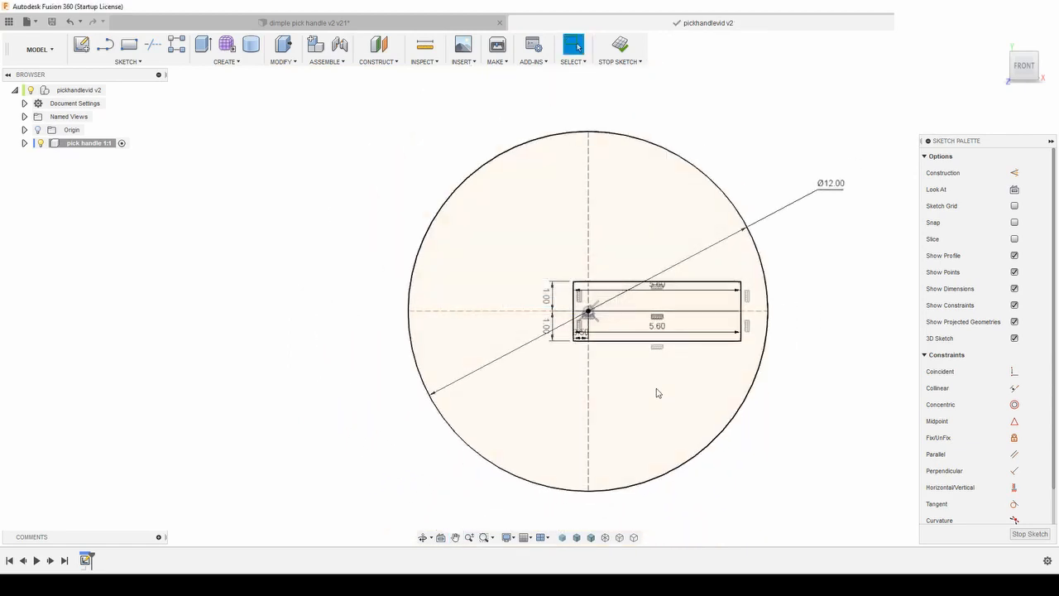
scroll(657, 393, "down", 1)
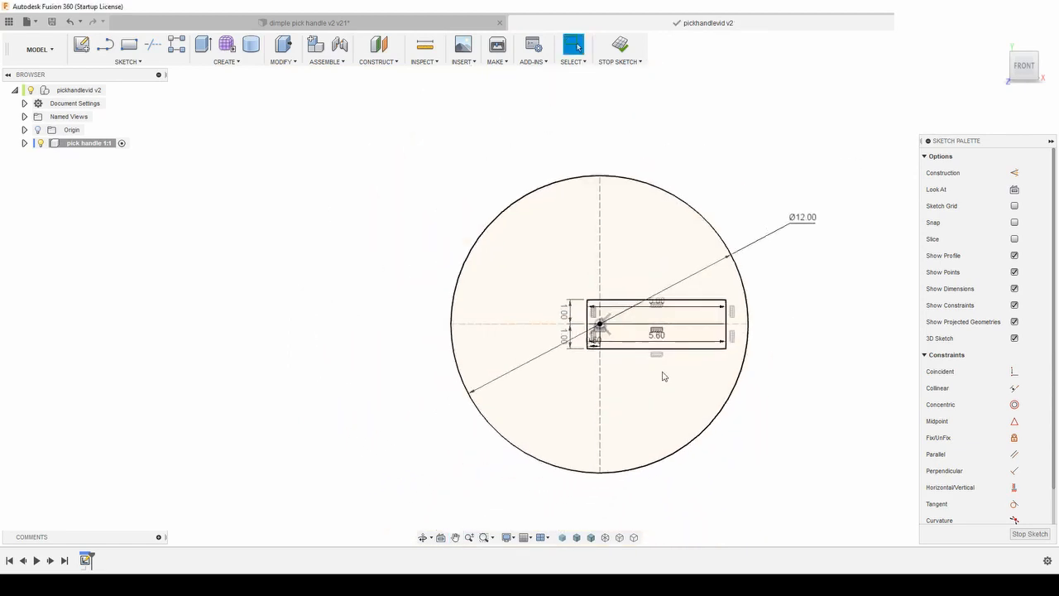
Step: Extrude the circle region surrounding the two rectangles by 82 mm as a new body
scroll(803, 356, "up", 1)
middle_click_drag(803, 355, 806, 355, "shift")
right_click(806, 354)
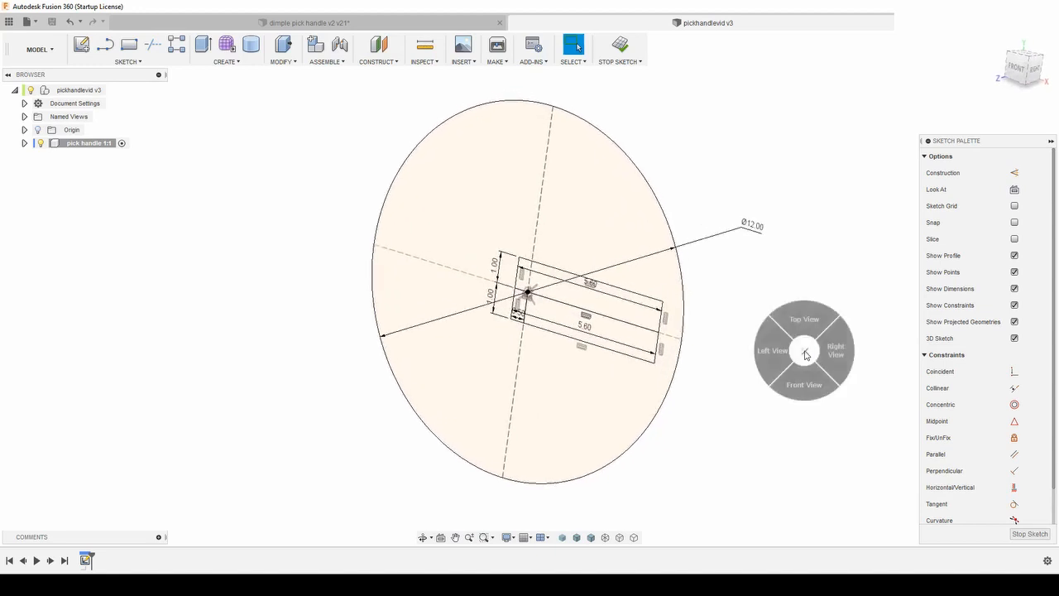
left_click(827, 444)
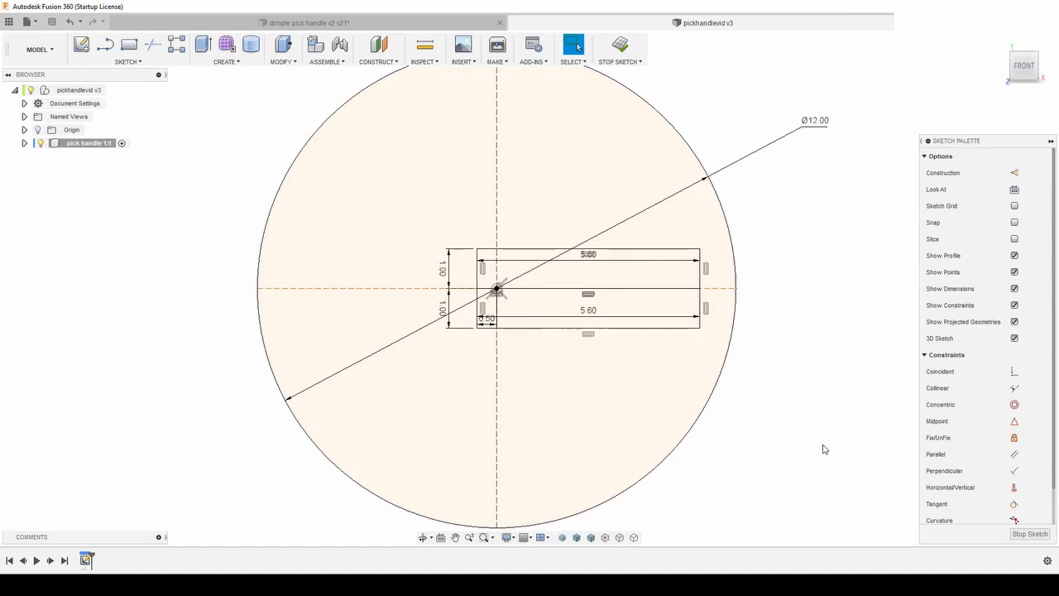
scroll(824, 448, "down", 1)
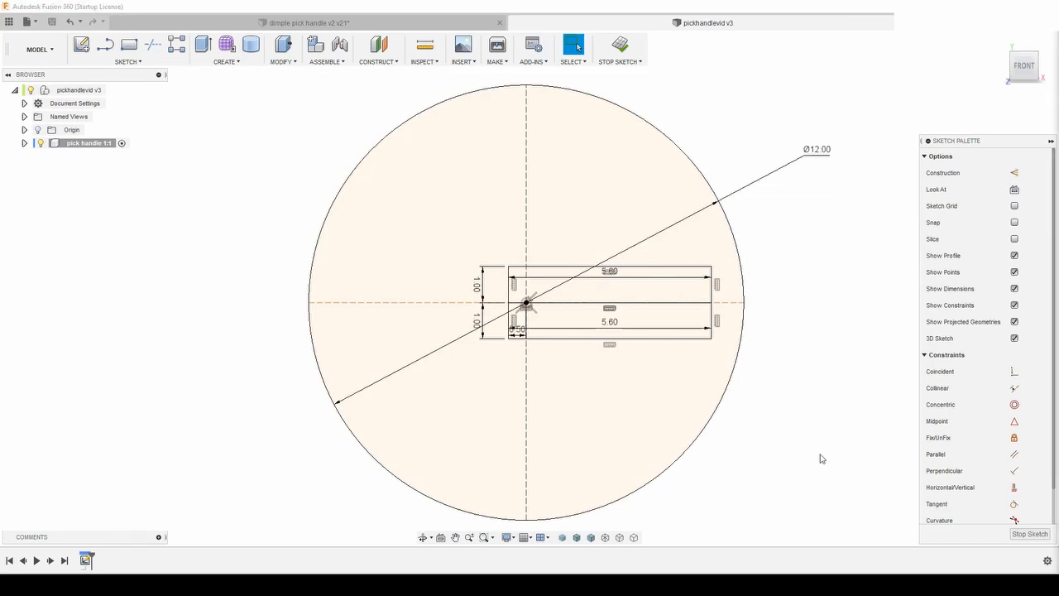
left_click(627, 388)
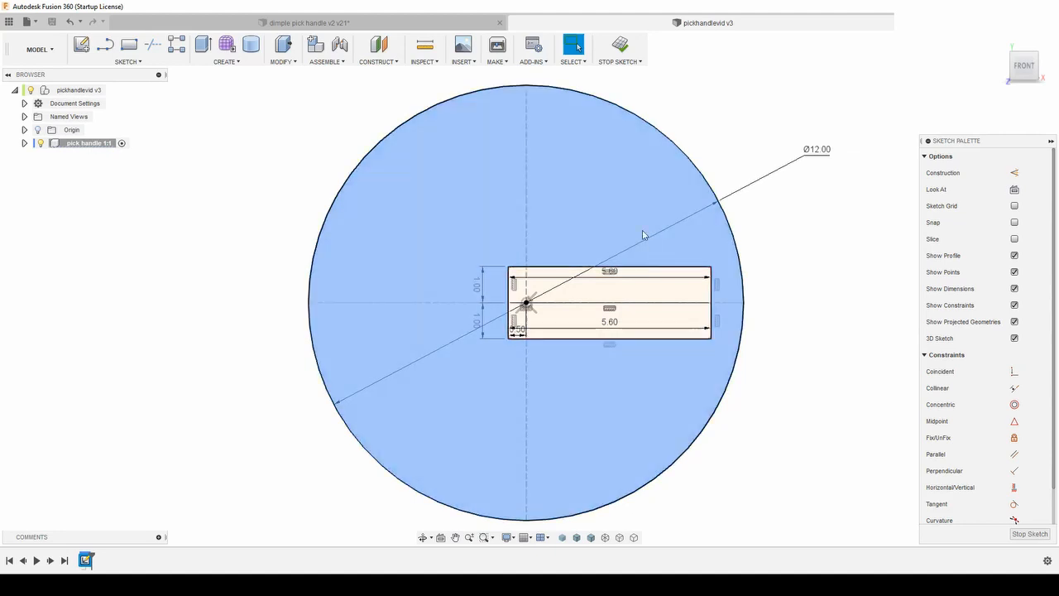
key("e")
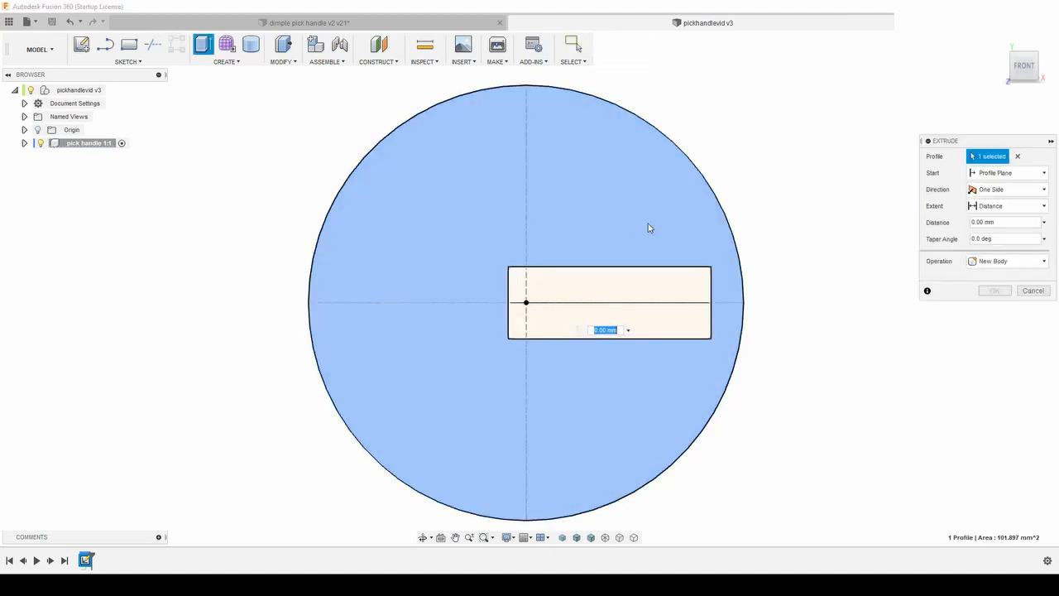
type("82")
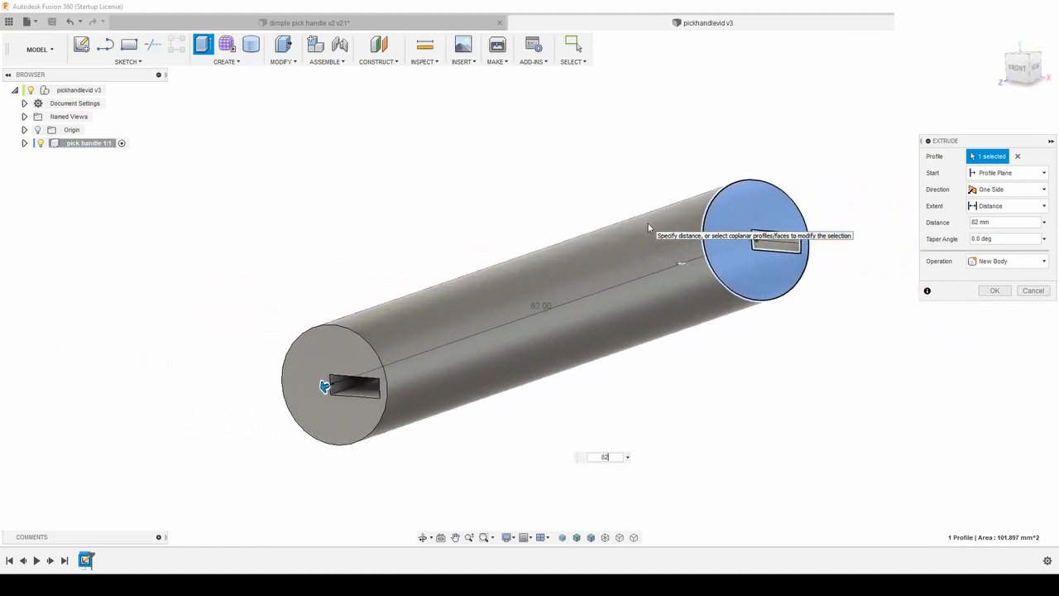
key("Return")
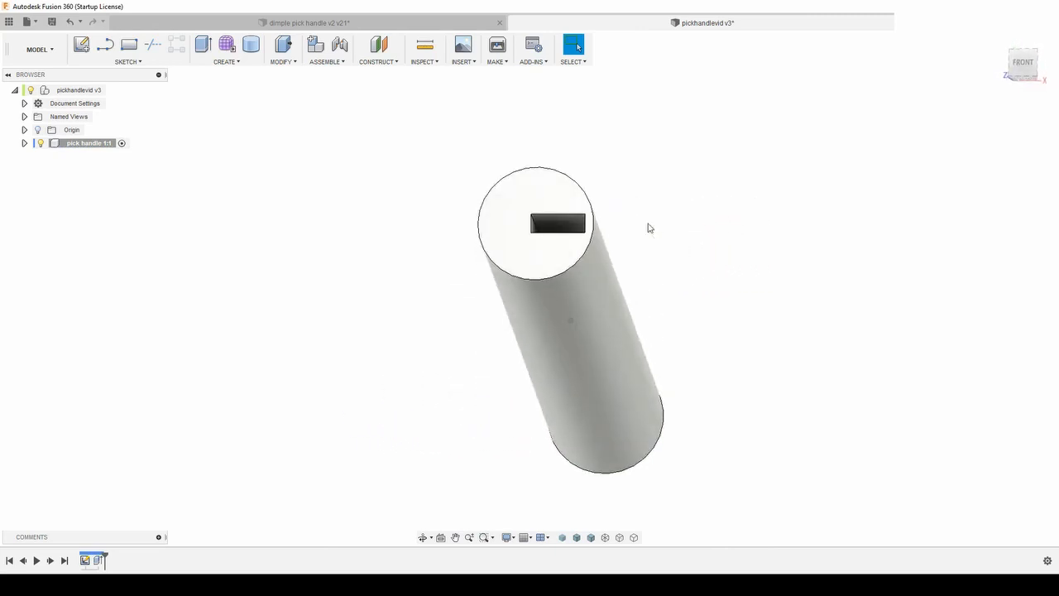
Step: Save the design with the extruded handle
middle_click_drag(648, 224, 497, 289, "shift")
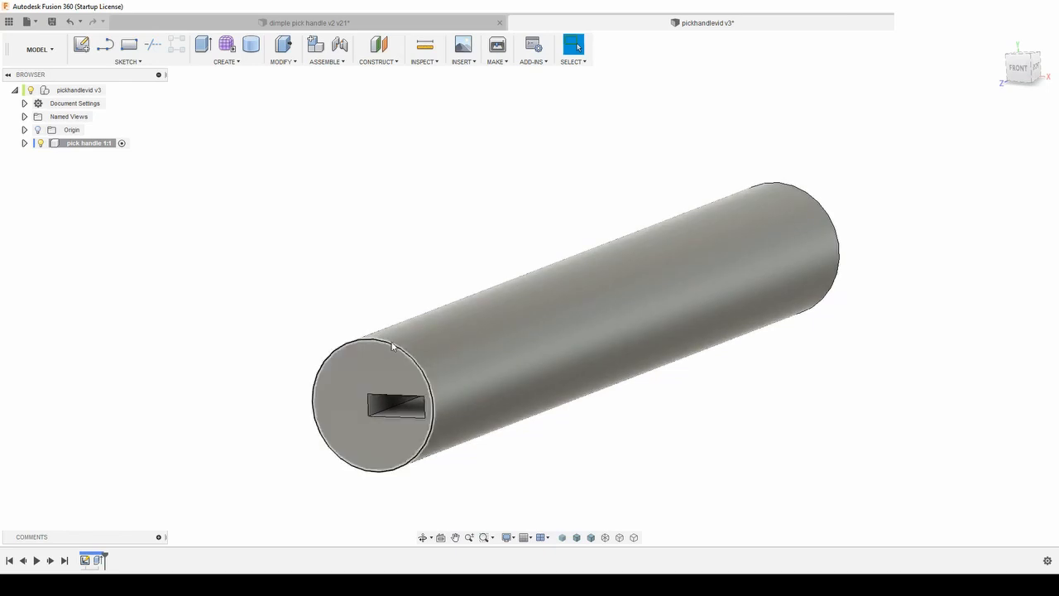
key("ctrl+s")
key("Return")
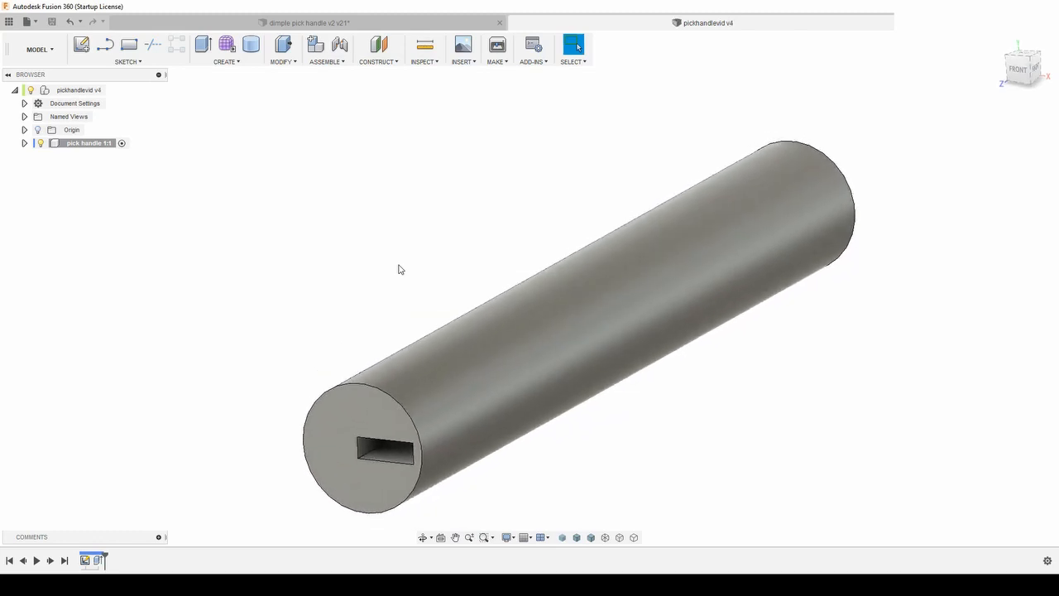
Step: Fillet the outer circular edge of the handle's front end with a 4 mm constant radius
left_click(382, 396)
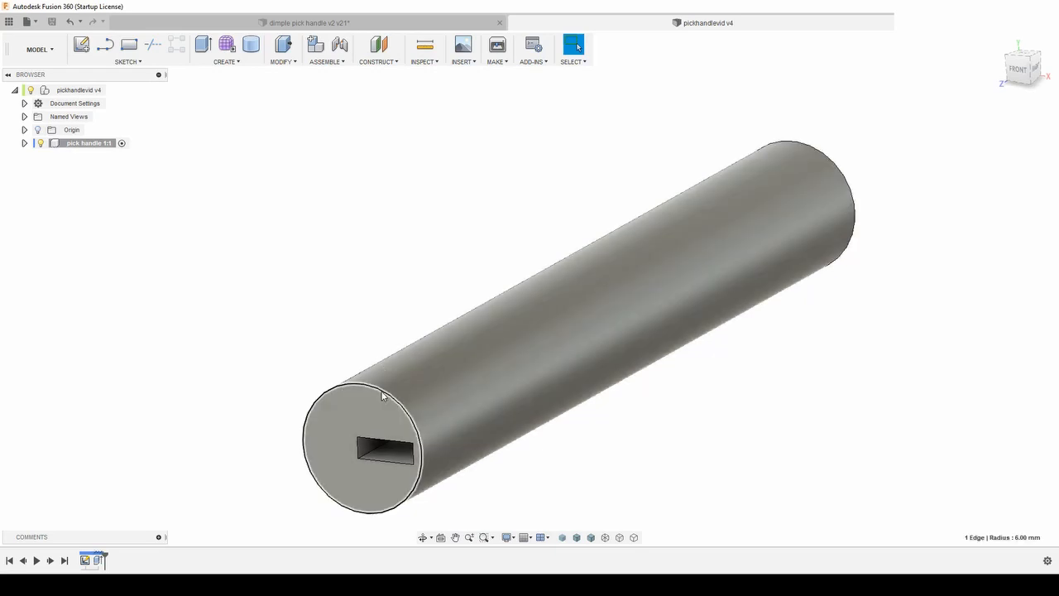
right_click(382, 397)
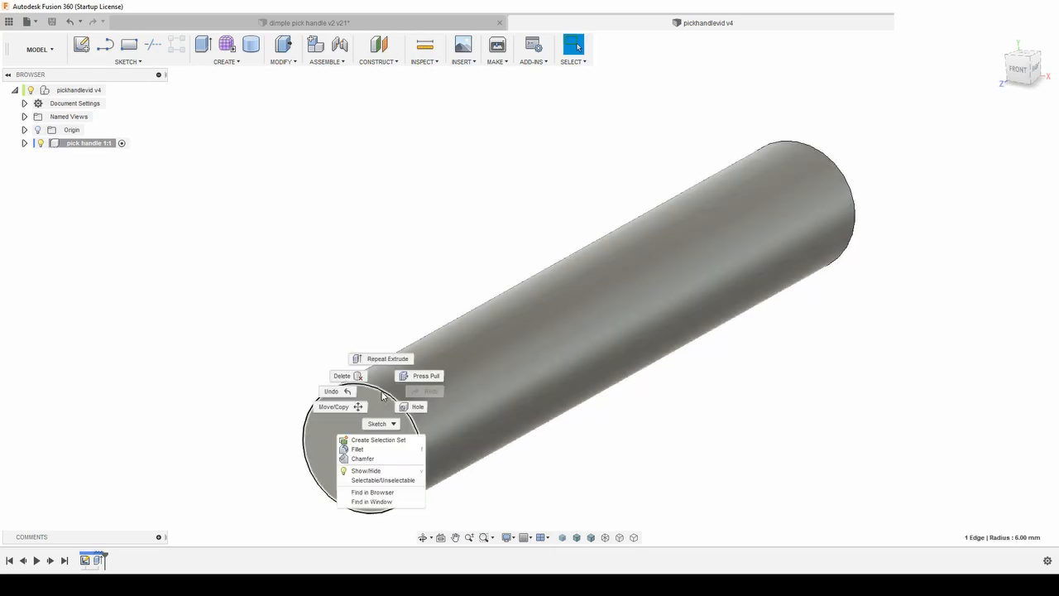
left_click(389, 449)
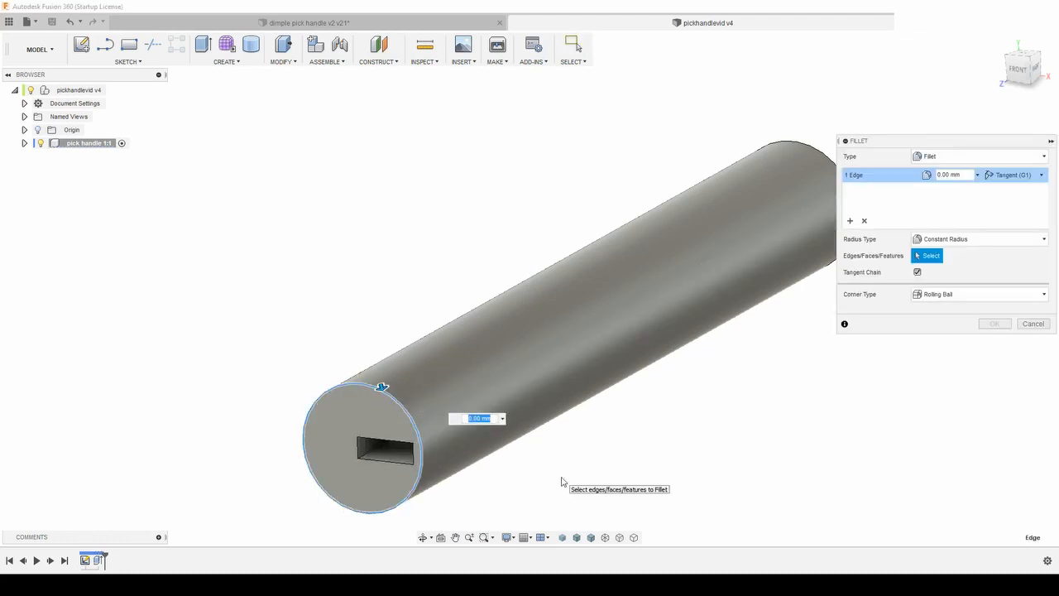
type("2")
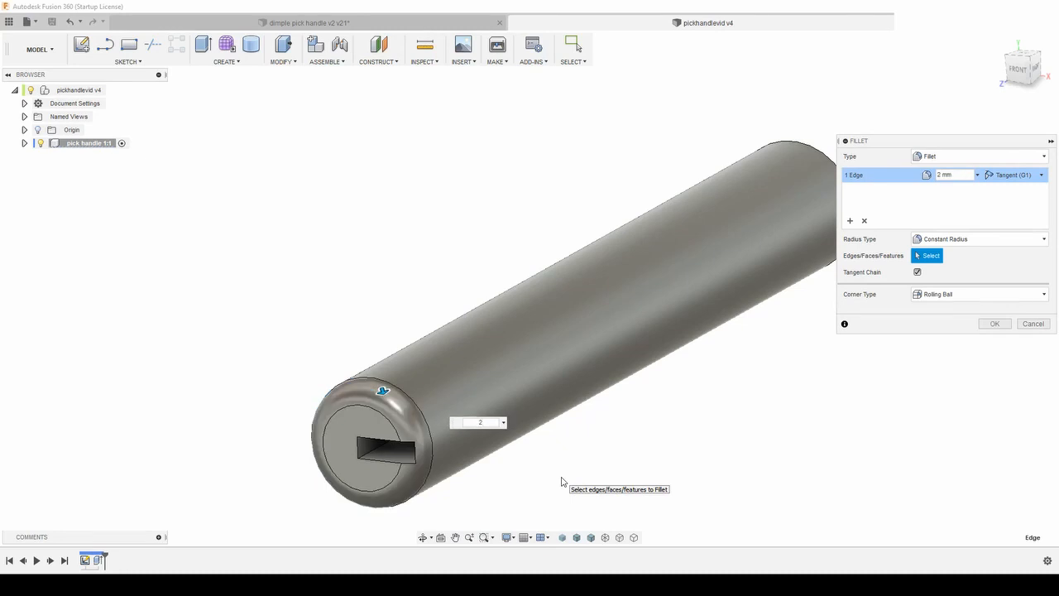
middle_click_drag(561, 481, 575, 399)
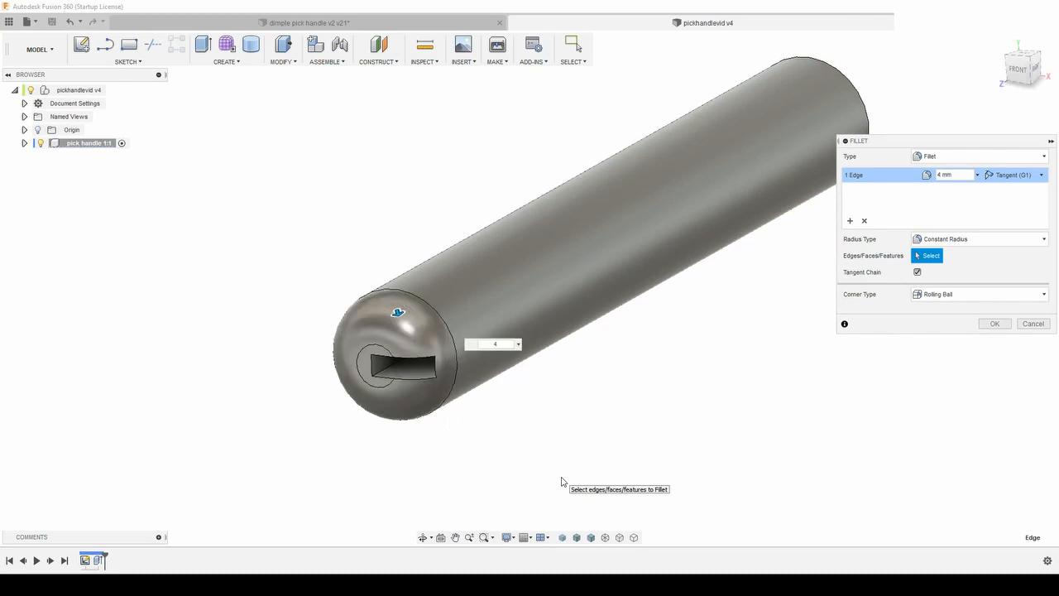
key("Return")
Step: Fillet the outer circular edge of the handle's back end with a 4 mm constant radius
middle_click_drag(562, 481, 605, 369, "shift")
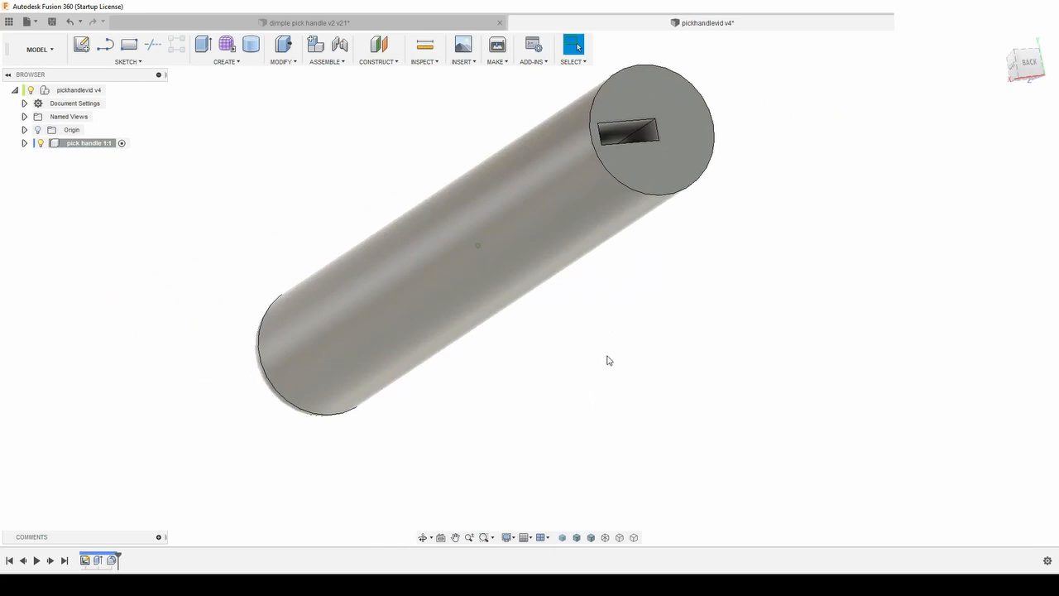
left_click(615, 183)
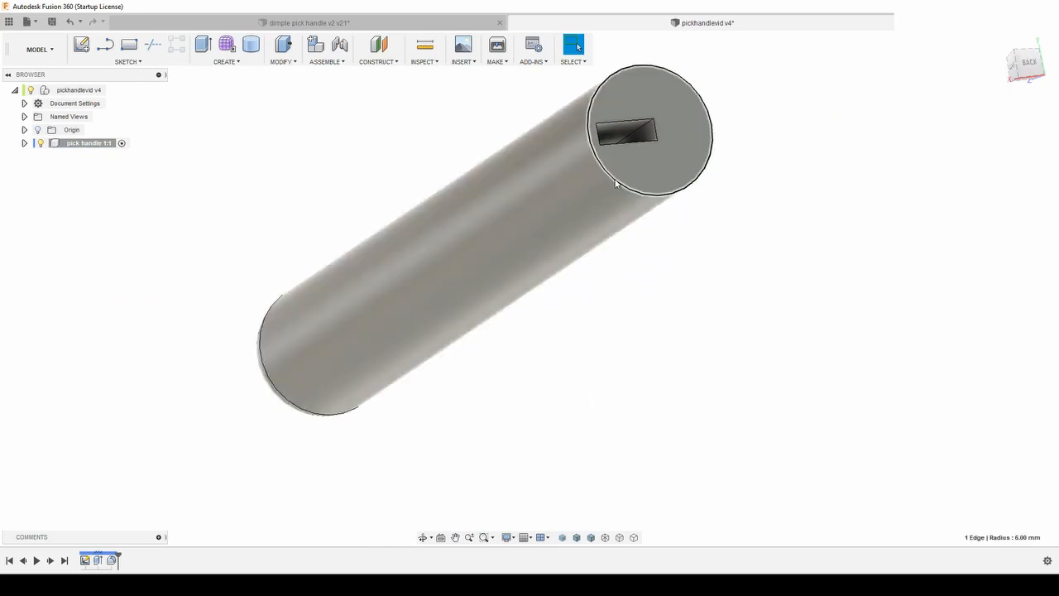
key("f")
type("5")
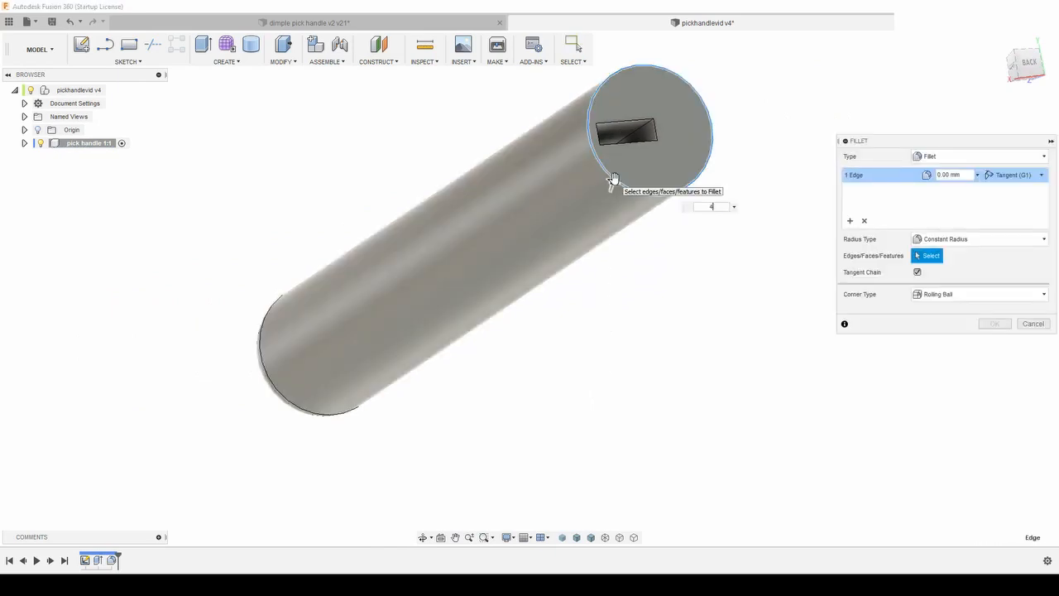
key("Return")
middle_click_drag(614, 183, 607, 409, "shift")
middle_click_drag(594, 484, 631, 395, "shift")
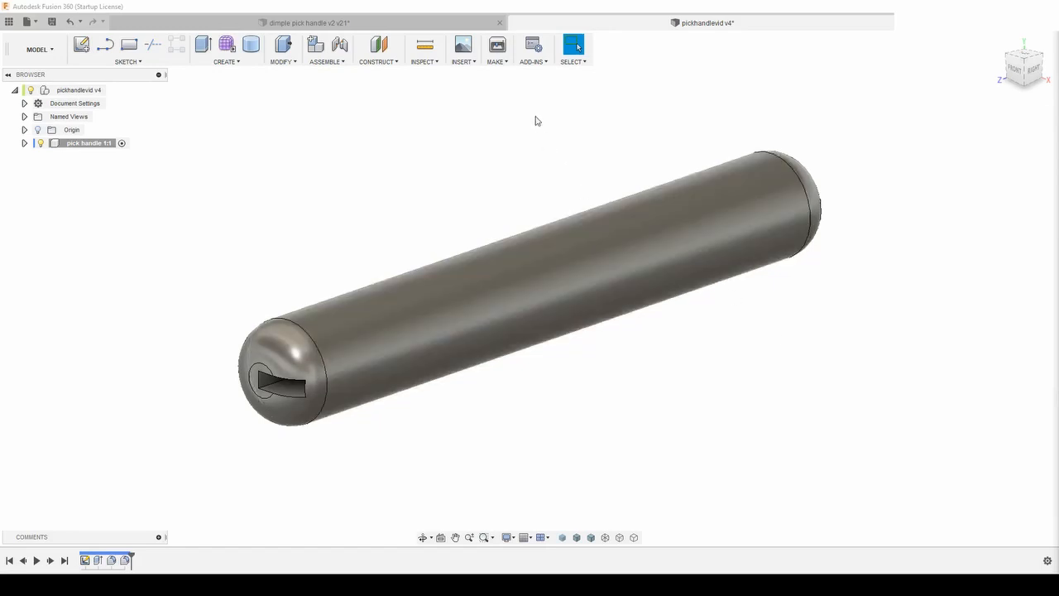
Step: Send the handle body to the Simplify3D print utility as a medium-refinement mesh
left_click(533, 275)
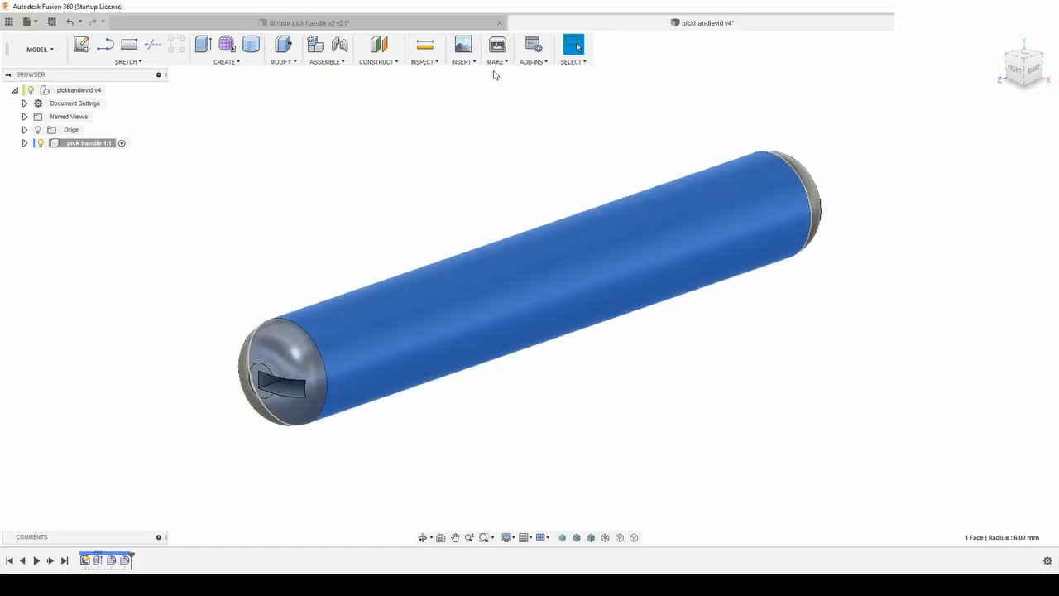
left_click(497, 47)
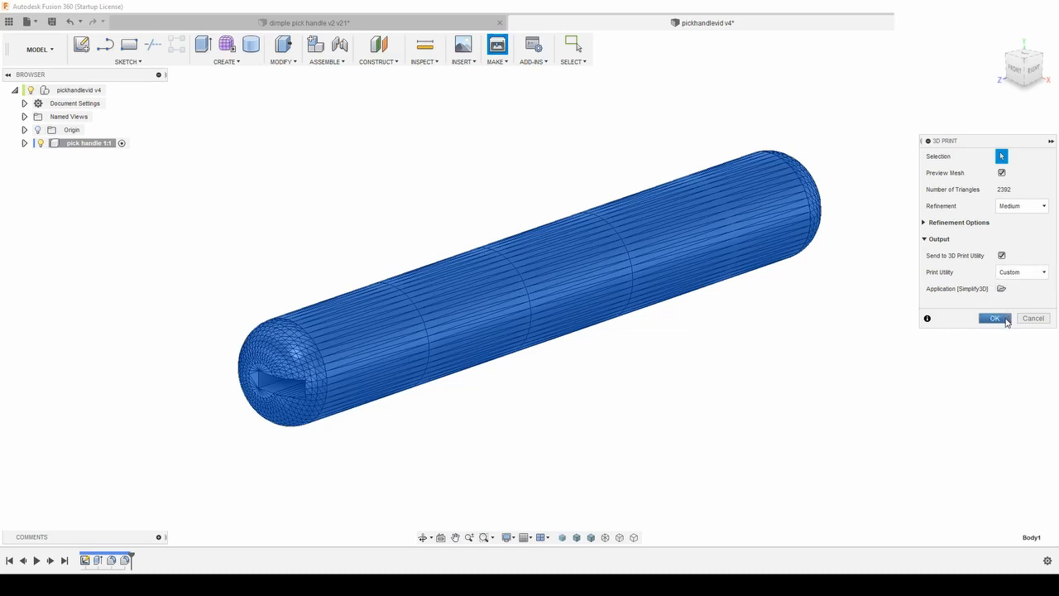
left_click(995, 319)
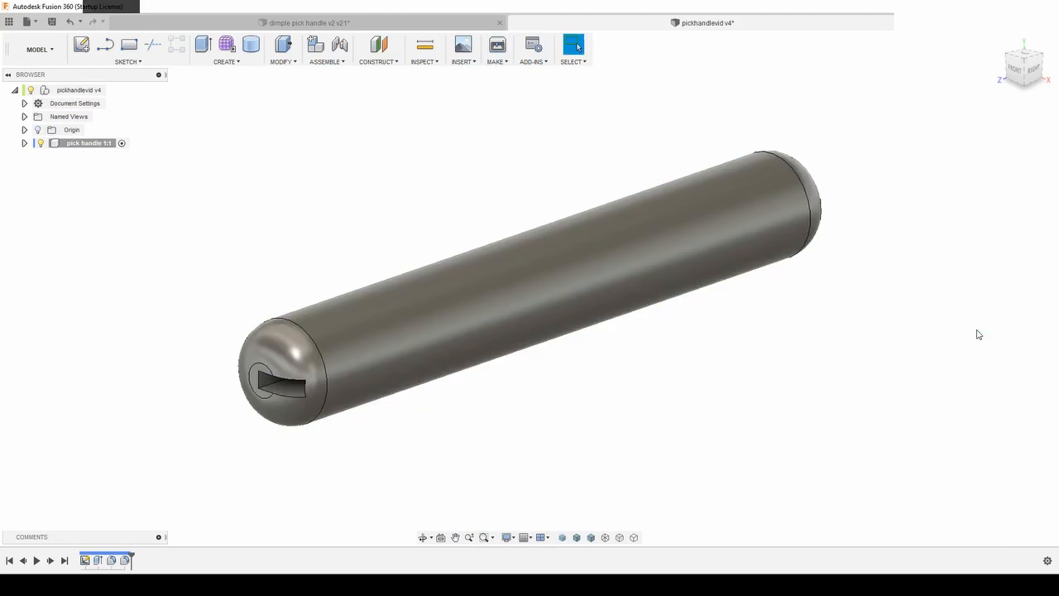
Step: Lay the handle flat with a 90-degree Y rotation and centre it on the build plate
scroll(643, 364, "up", 5)
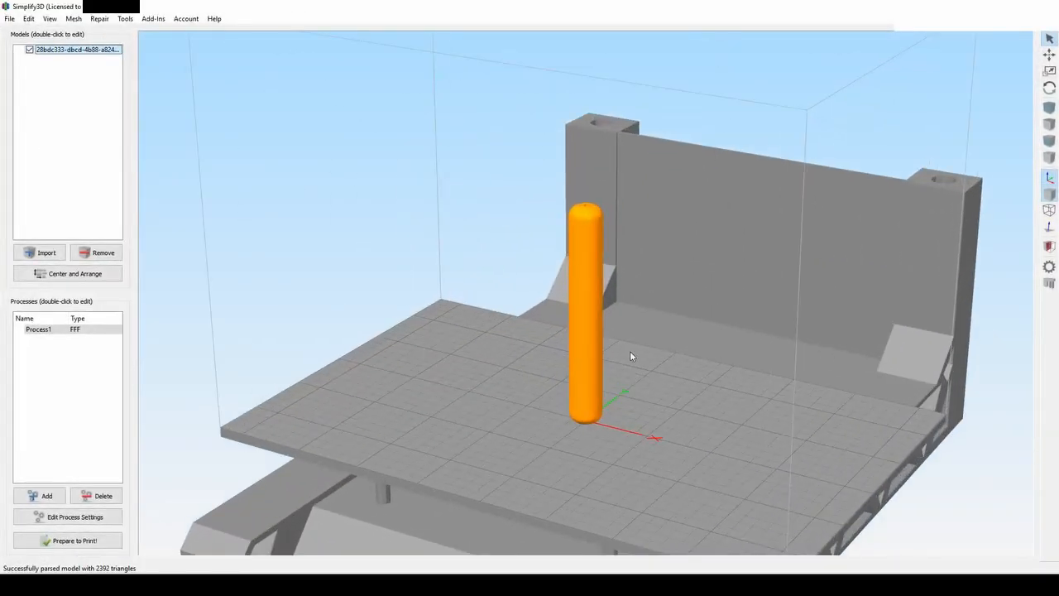
mouse_move(680, 343)
left_mouse_down()
mouse_move(446, 343)
mouse_move(667, 347)
left_mouse_up()
left_click_drag(664, 447, 683, 464)
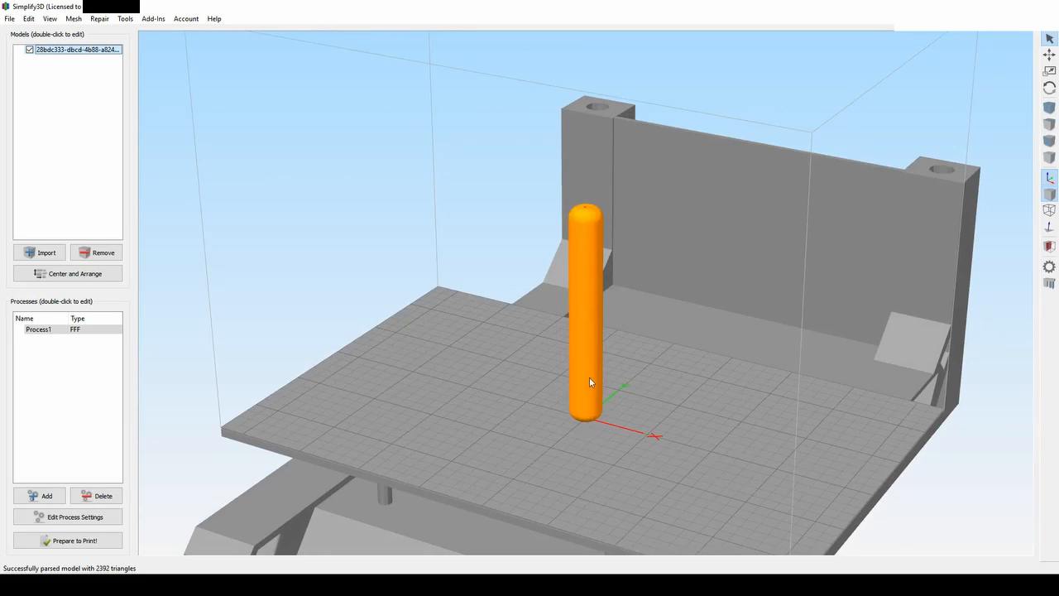
double_click(578, 278)
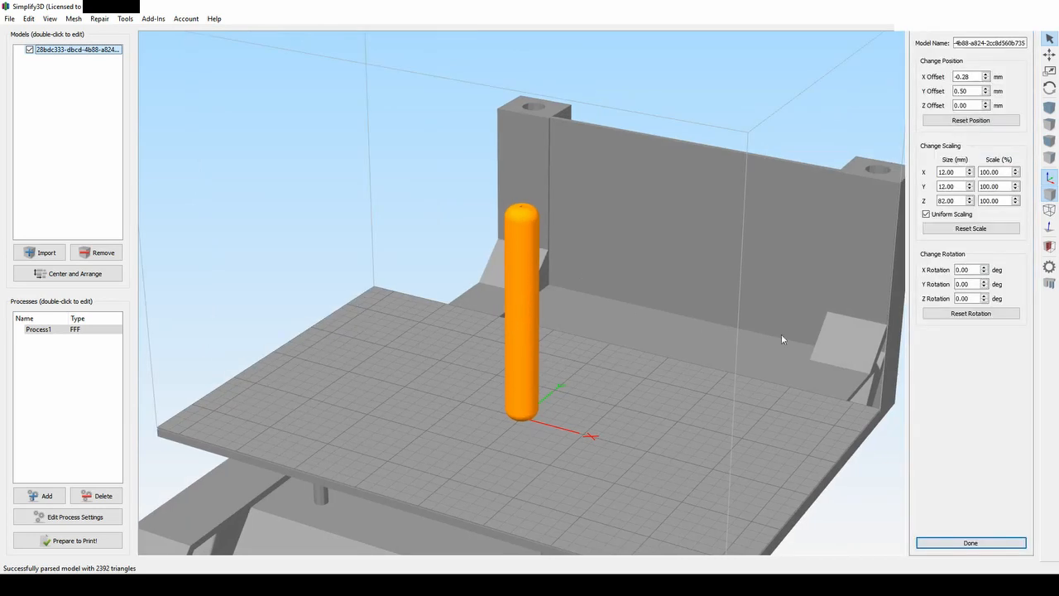
left_click(983, 298)
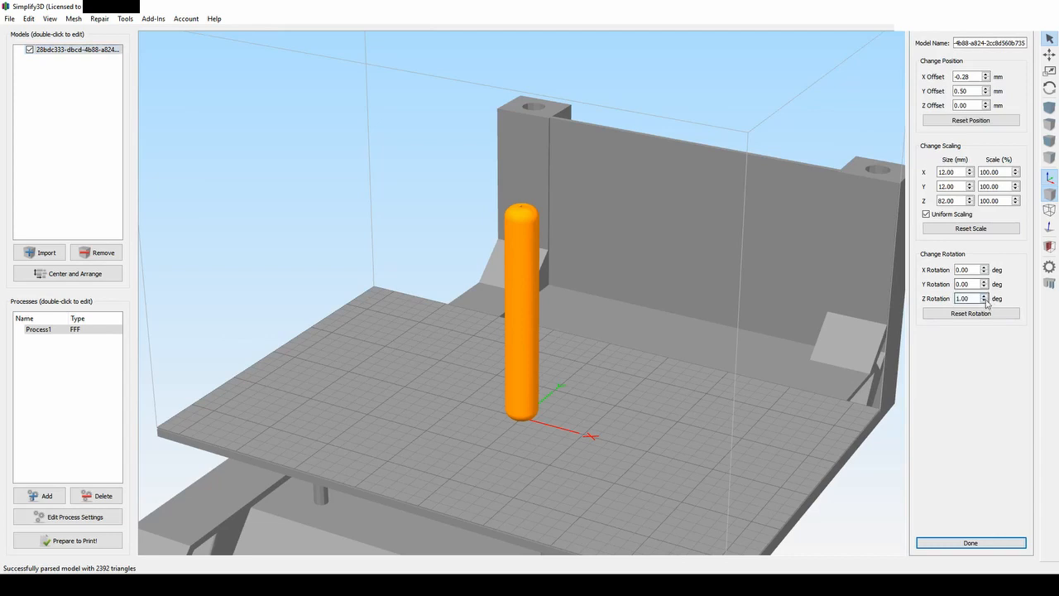
double_click(977, 283)
left_click_drag(976, 283, 951, 289)
type("90")
key("Return")
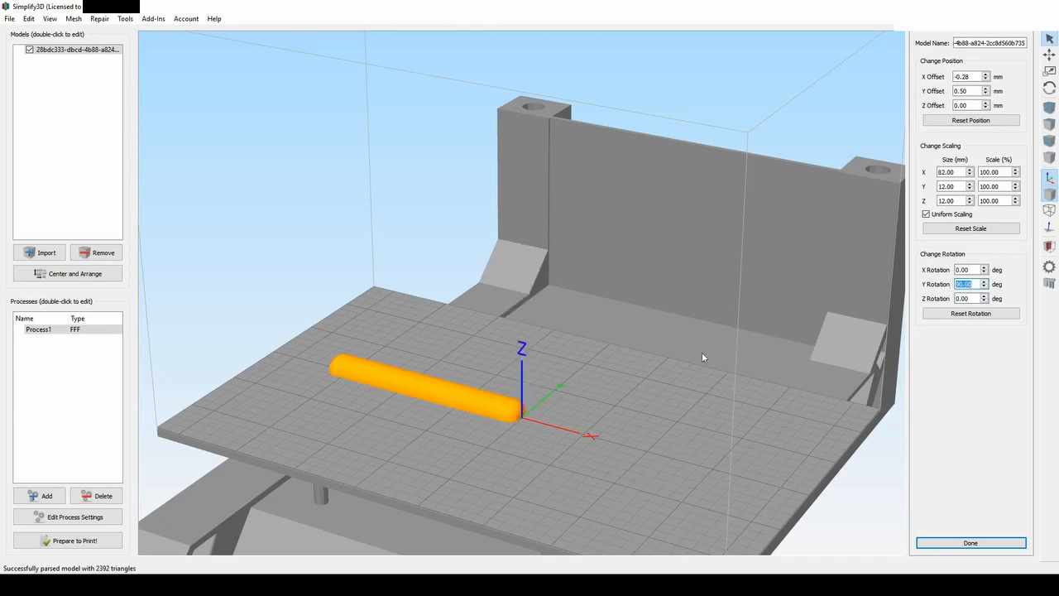
left_click(120, 275)
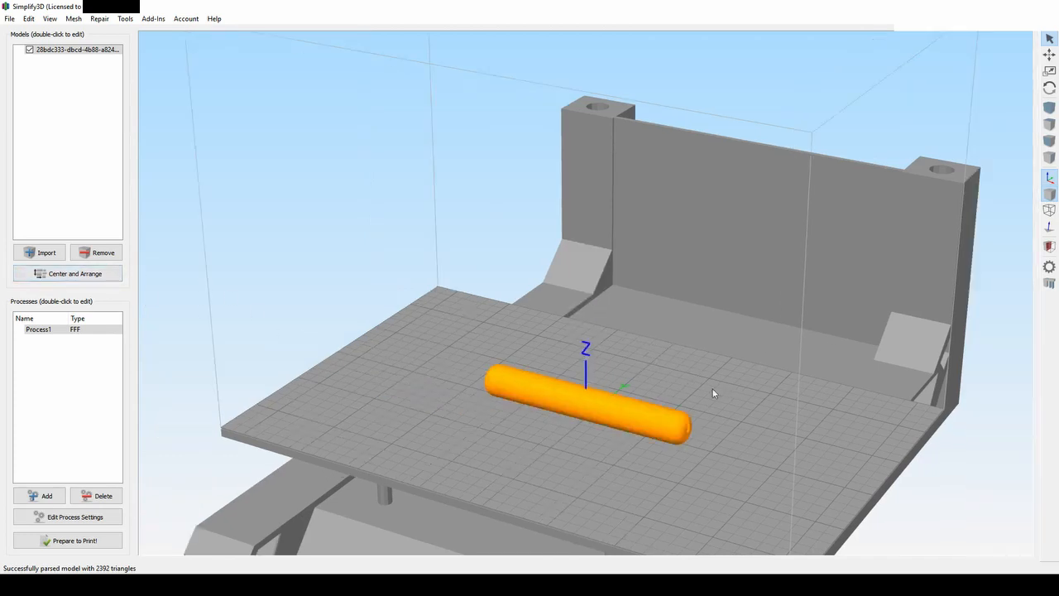
Step: Try a 90-degree X rotation of the handle, re-centre it on the build plate and inspect the slot's orientation
scroll(755, 450, "up", 3)
left_click_drag(794, 468, 586, 373)
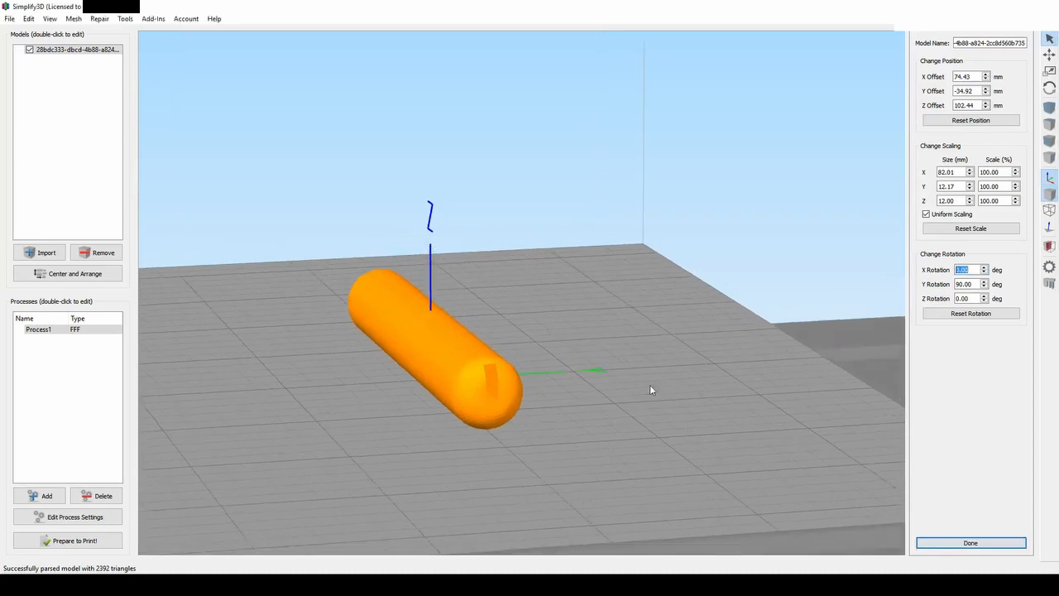
key("ctrl+2")
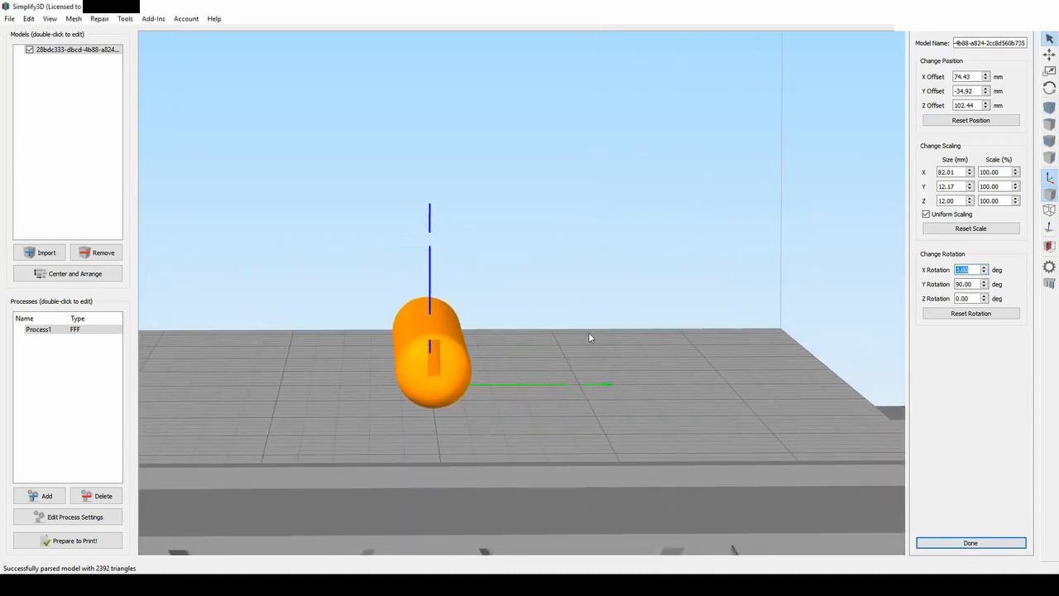
left_click(985, 268)
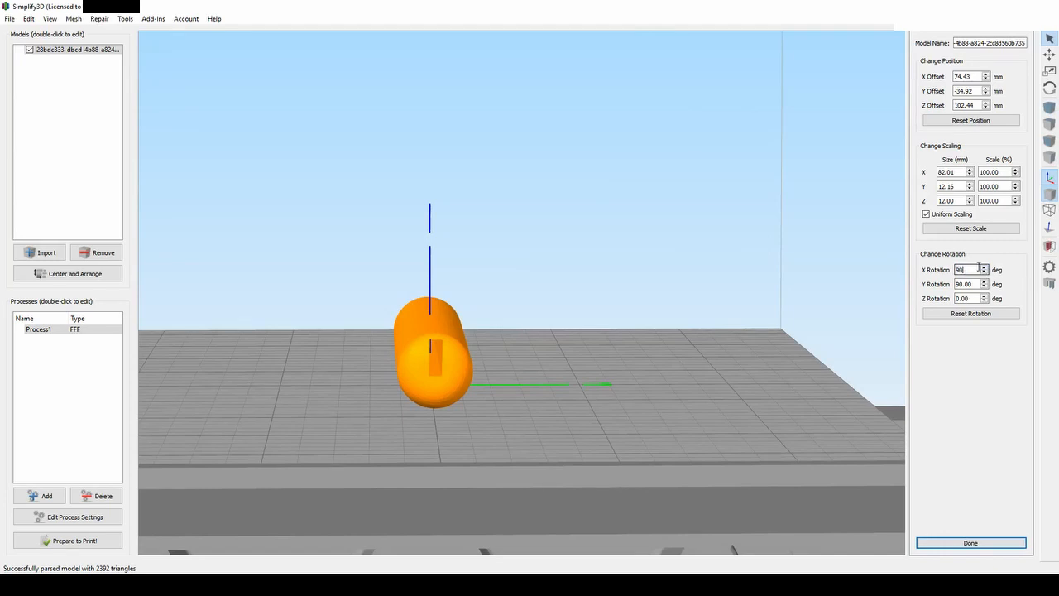
key("Return")
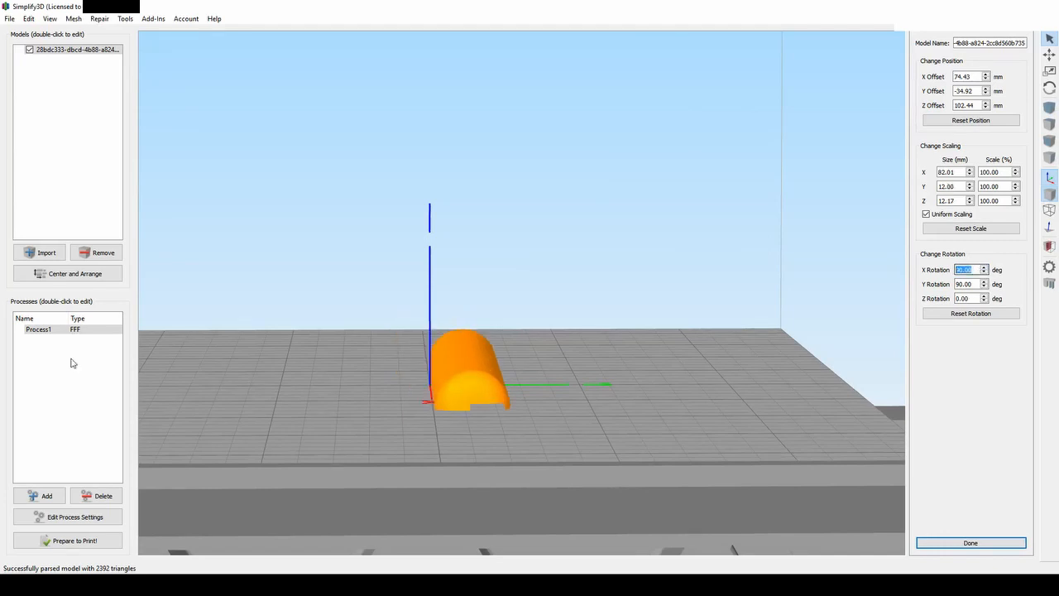
left_click(75, 273)
scroll(521, 386, "up", 2)
left_click_drag(532, 383, 518, 342)
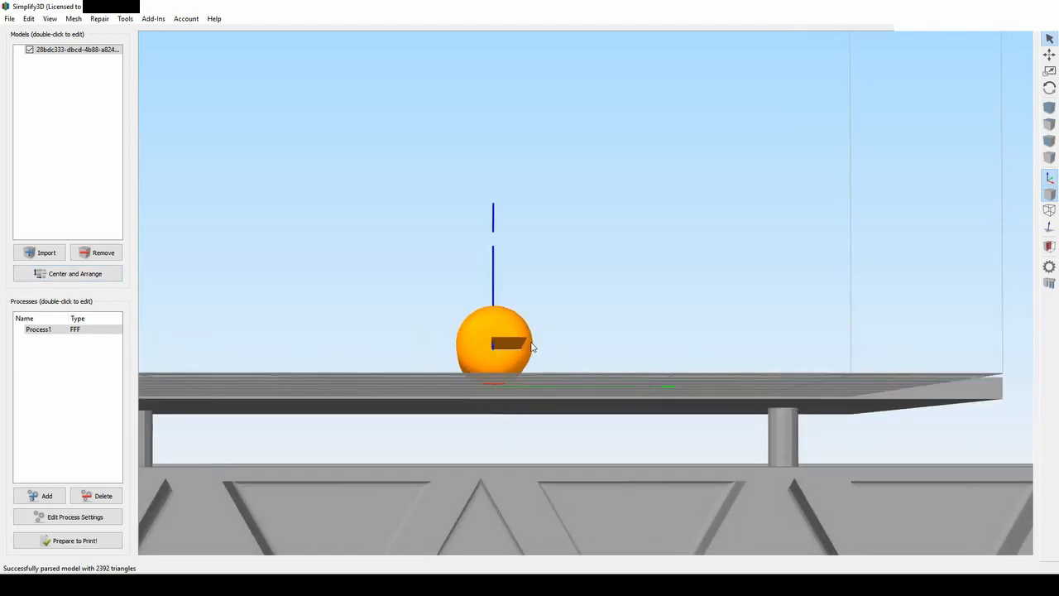
left_click_drag(532, 347, 535, 363)
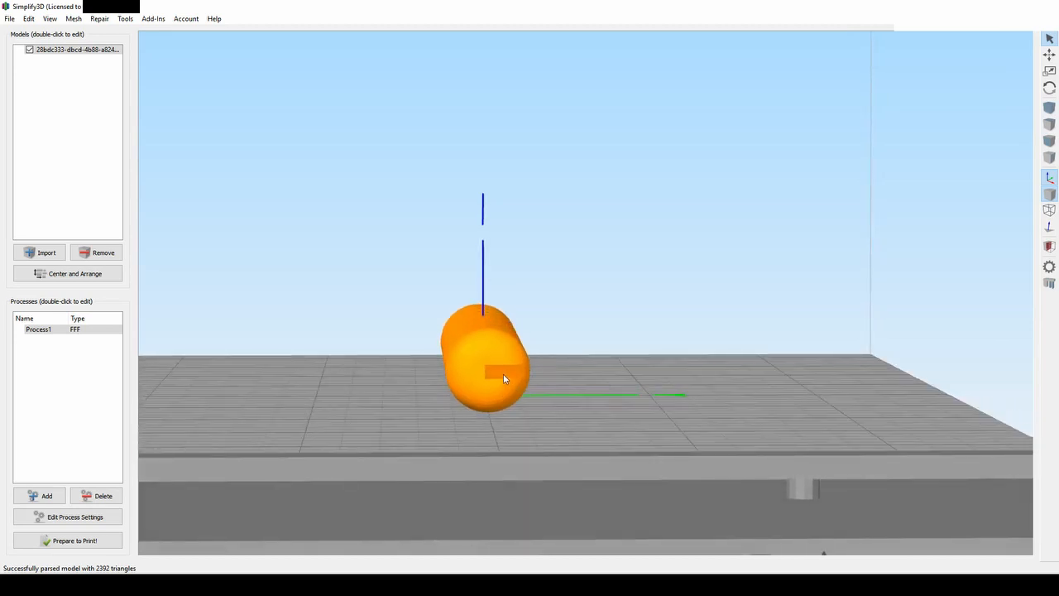
left_click_drag(590, 392, 746, 417)
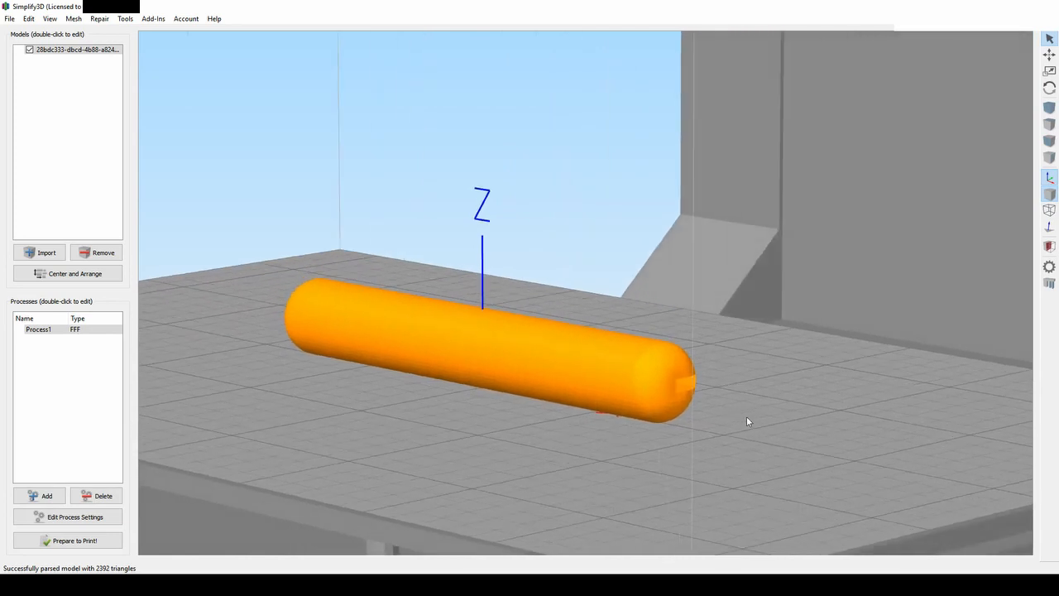
Step: Set the handle's X rotation to 0 degrees and re-centre it on the build plate
double_click(638, 383)
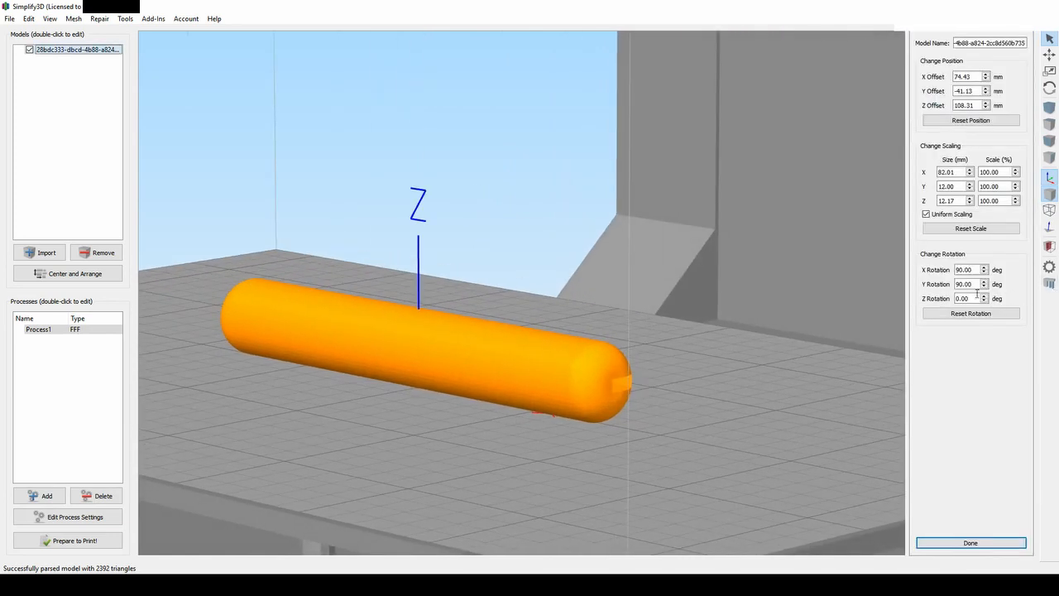
left_click_drag(981, 269, 945, 272)
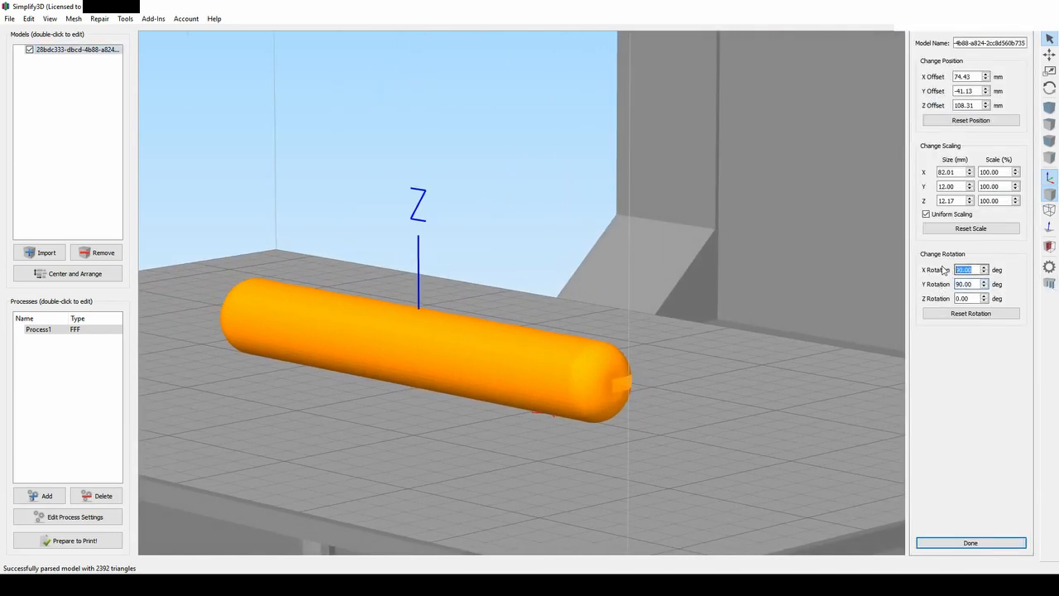
type("0")
key("Return")
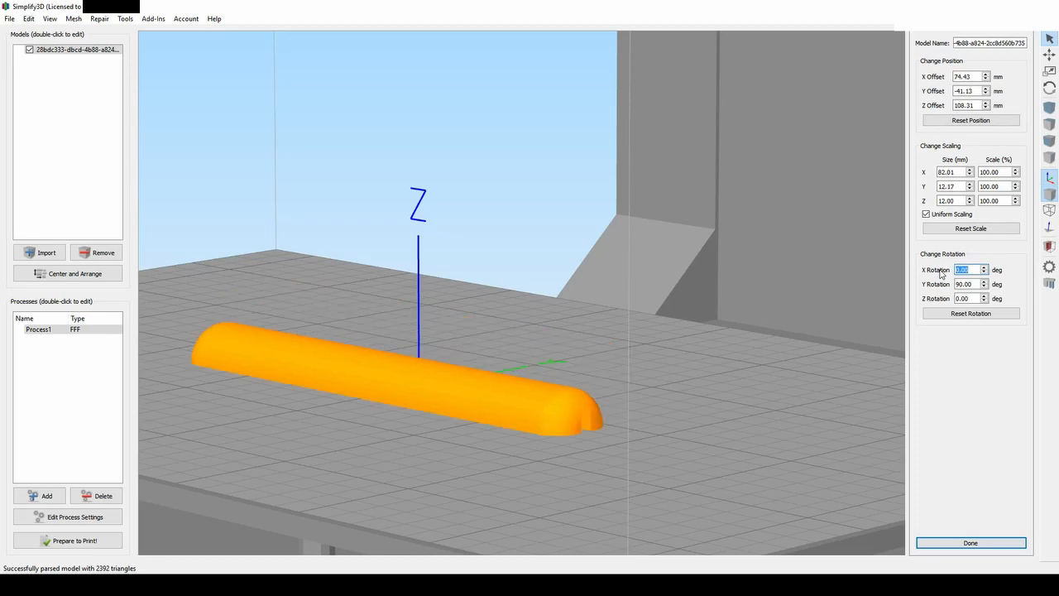
left_click(103, 277)
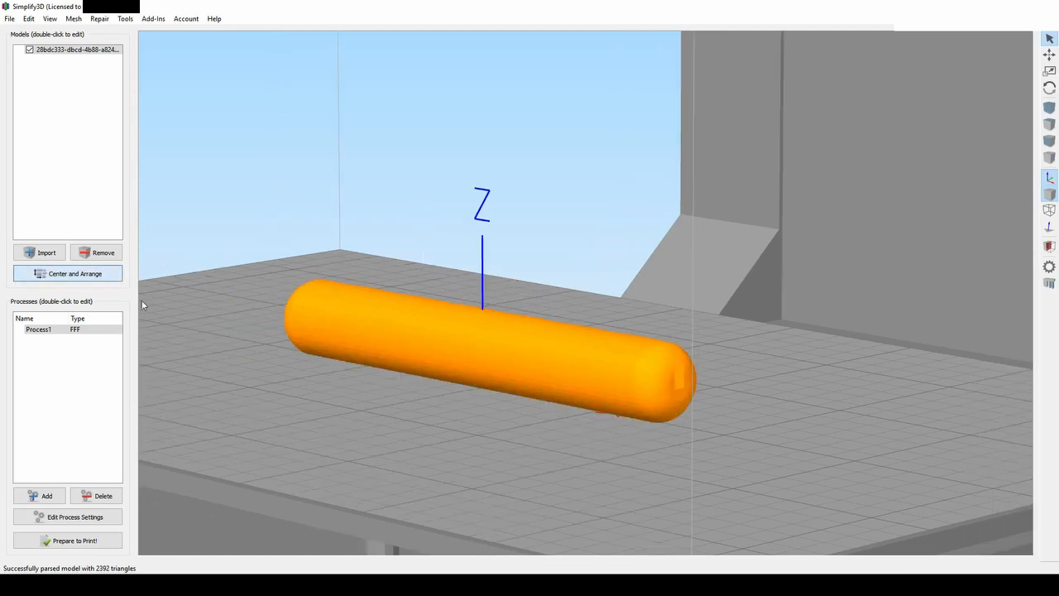
Step: Slice the handle for printing and inspect the toolpath preview from layer 1 to layer 25
left_click(75, 540)
left_click_drag(704, 406, 601, 400)
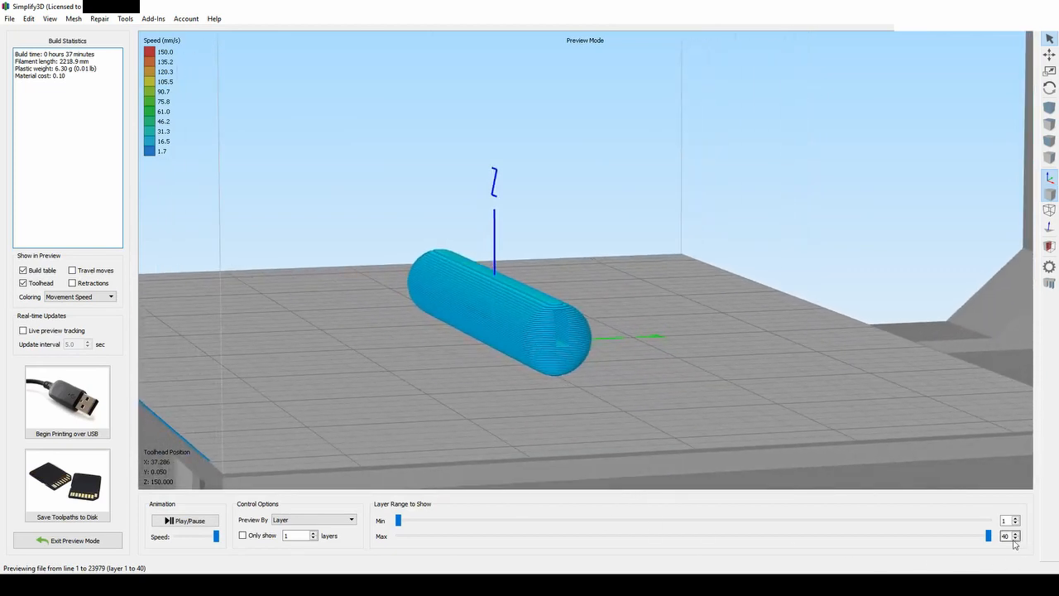
left_click_drag(988, 536, 732, 542)
left_click_drag(649, 310, 629, 333)
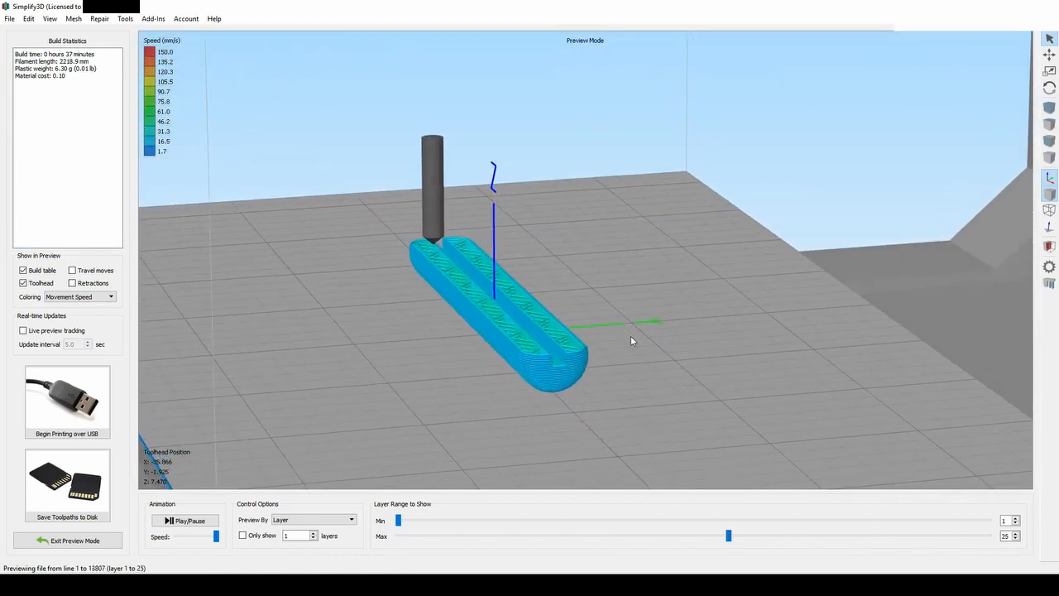
left_click_drag(639, 396, 528, 384)
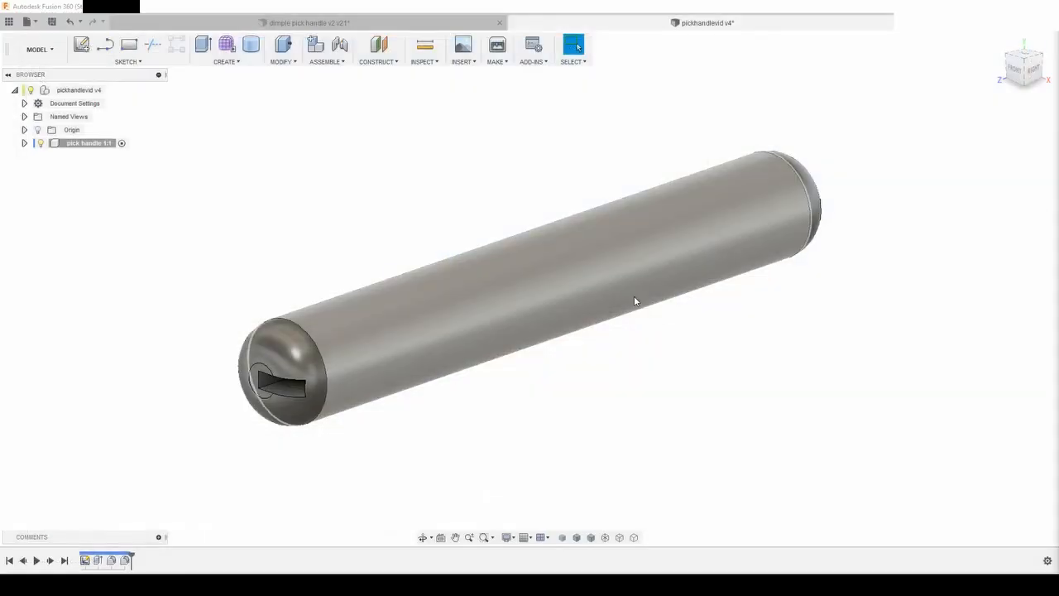
Step: Switch back to Fusion 360 and open the pick handle component's Sketch1 for editing
mouse_move(307, 226)
middle_mouse_down("shift")
mouse_move(345, 239)
mouse_move(342, 224)
middle_mouse_up("shift")
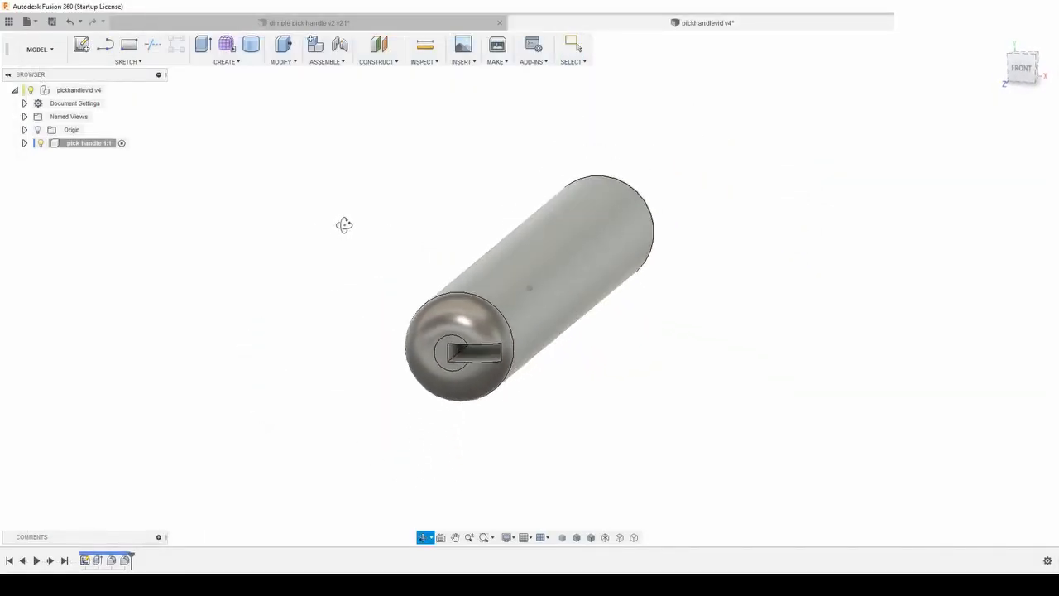
left_click(25, 142)
left_click(34, 182)
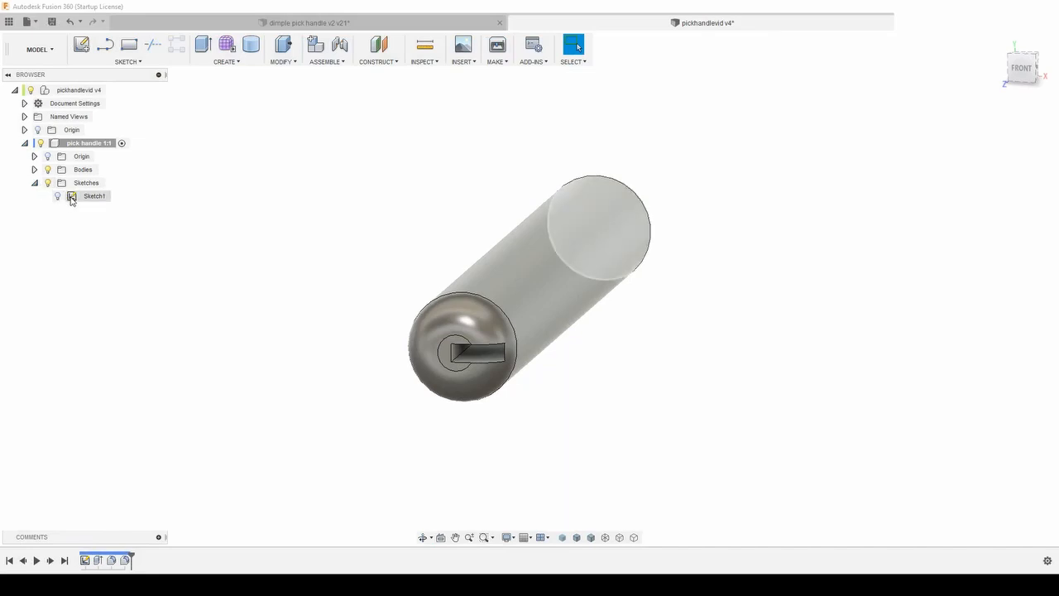
double_click(71, 197)
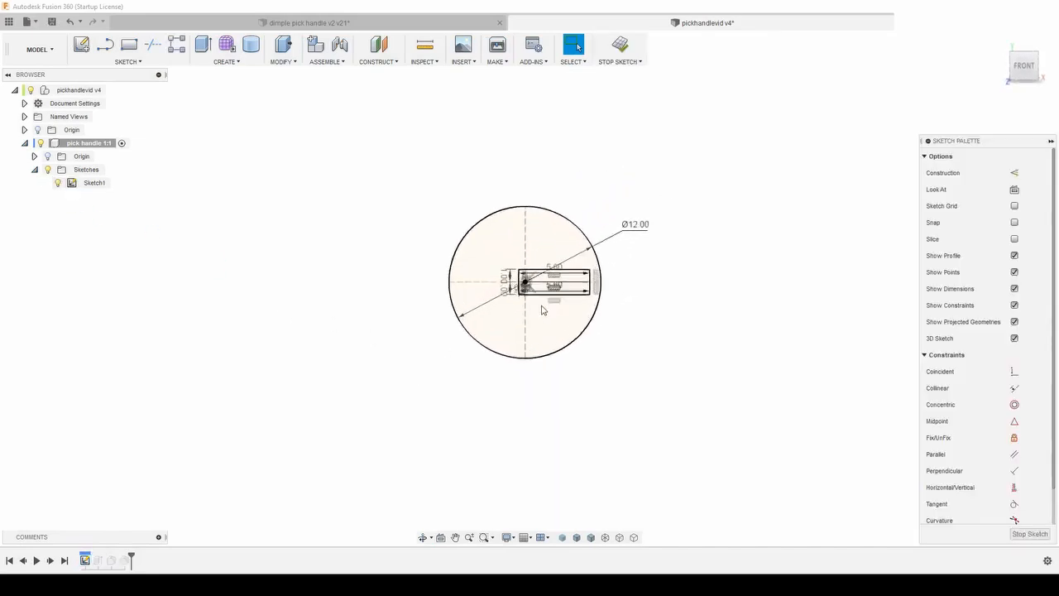
Step: Draw a 3.5 mm vertical line from the circle's centre upward along the dashed centreline
scroll(660, 176, "up", 2)
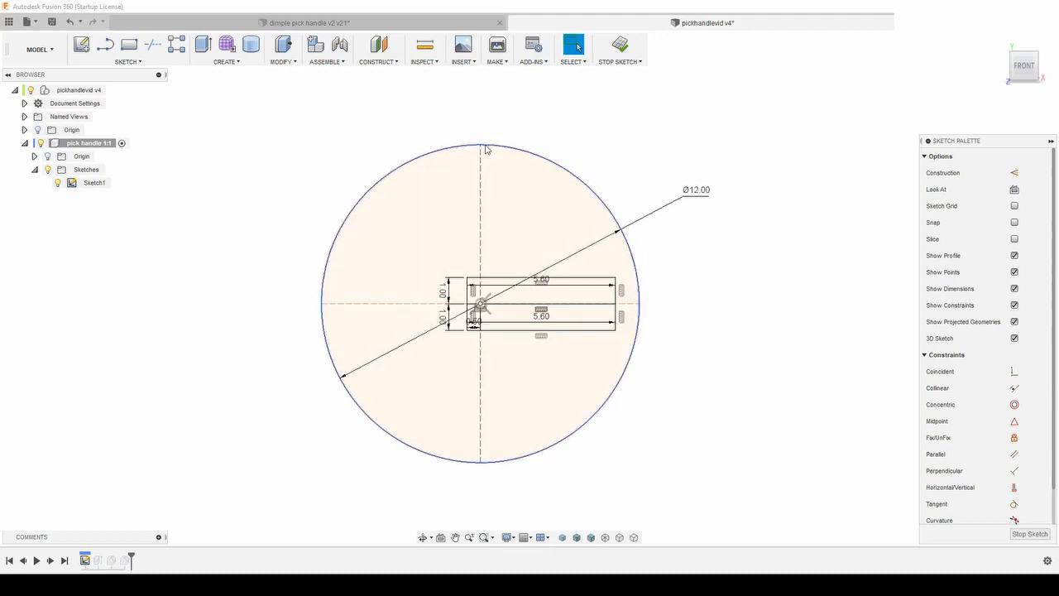
left_click(445, 300)
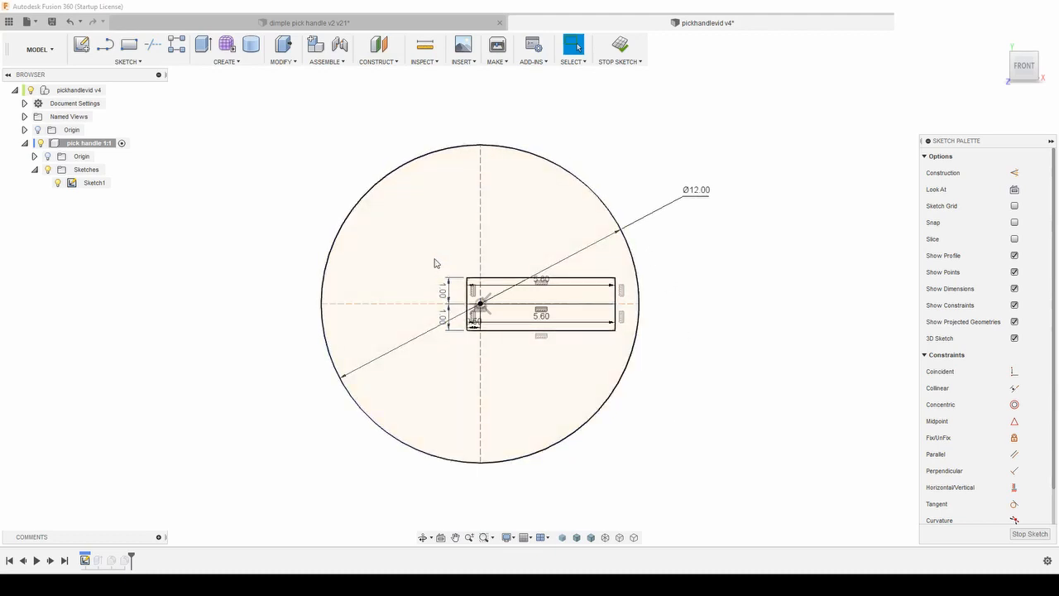
key("l")
left_click(480, 303)
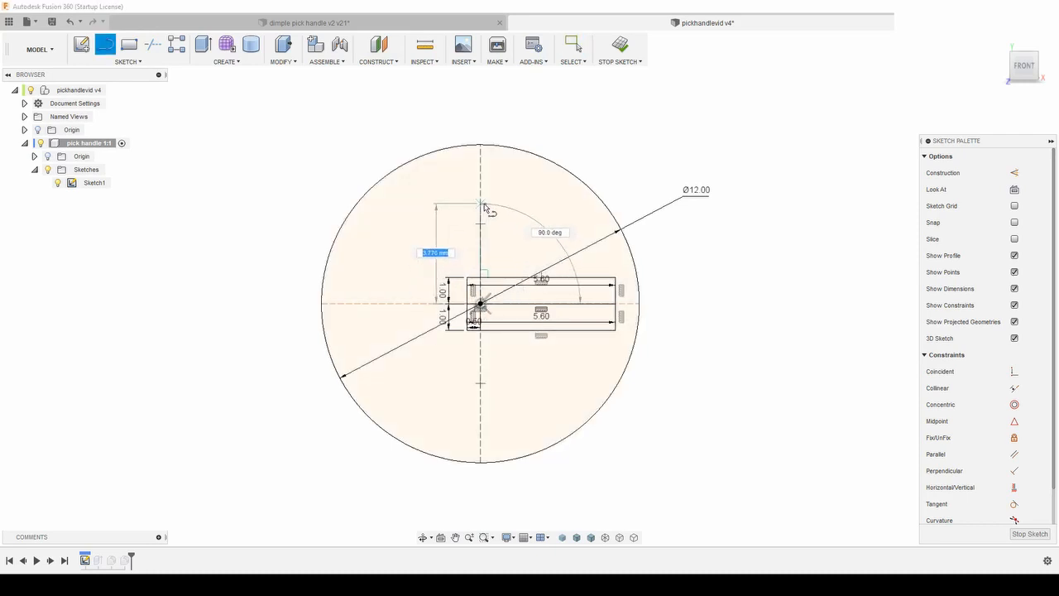
type("3")
key("Tab")
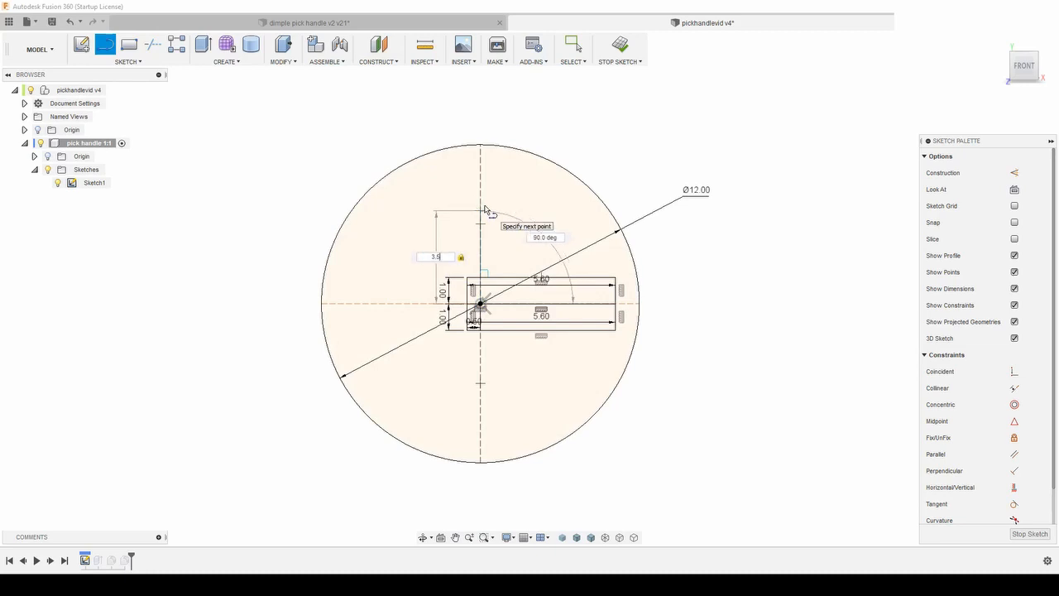
key("Return")
key("Escape")
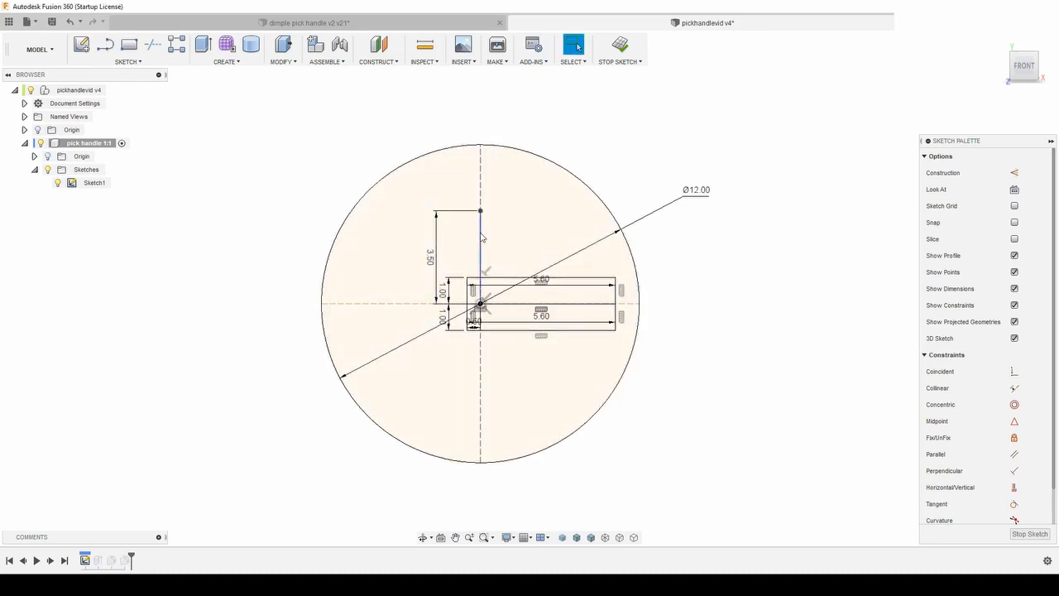
Step: Draw a horizontal line across the full circle through the upper endpoint of the 3.5 mm vertical line
key("l")
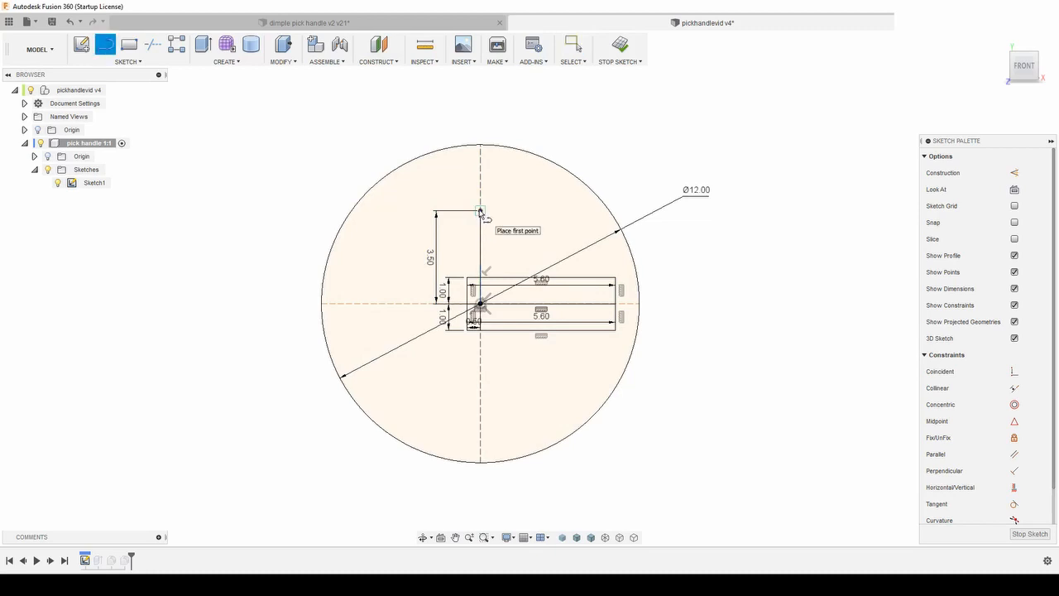
left_click(352, 210)
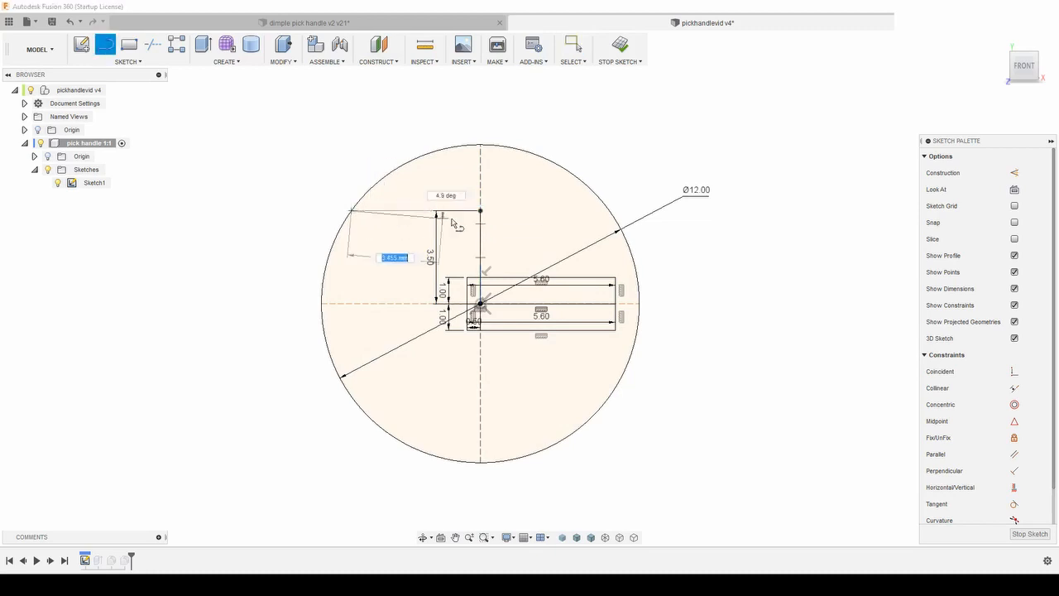
left_click(609, 211)
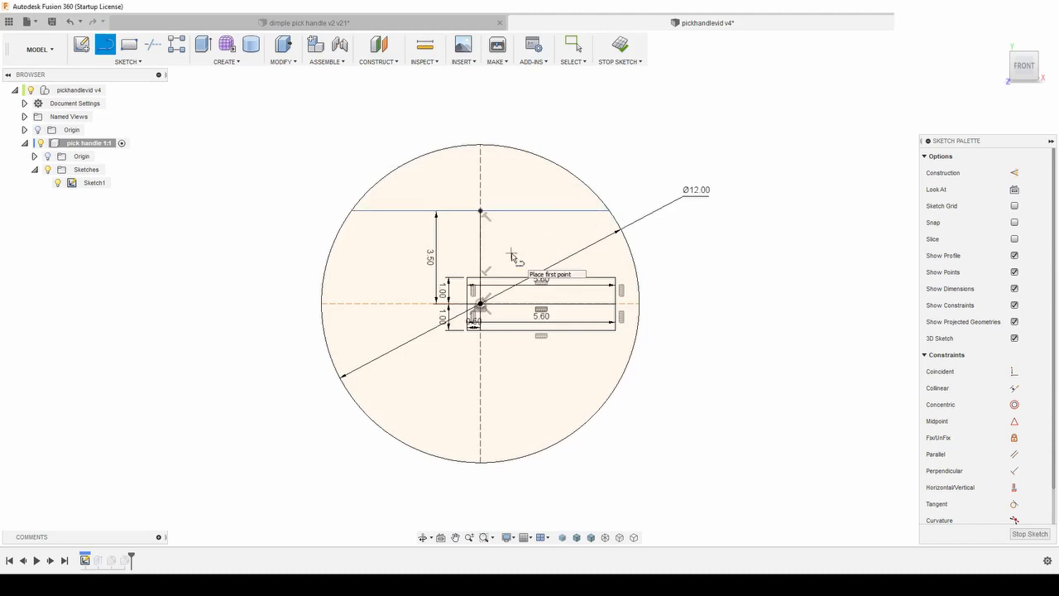
Step: Draw a 3.5 mm vertical line from the circle's centre downward along the dashed centreline
left_click(480, 304)
type("3.5")
key("Return")
key("Escape")
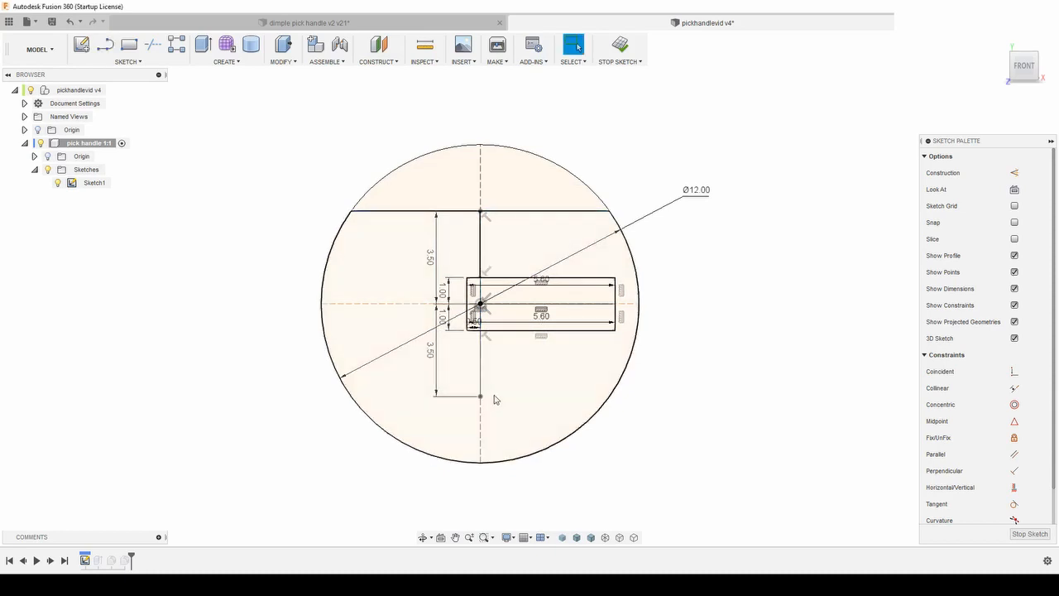
Step: Draw a horizontal line across the circle through the lower endpoint of the downward line, and finish the sketch
key("l")
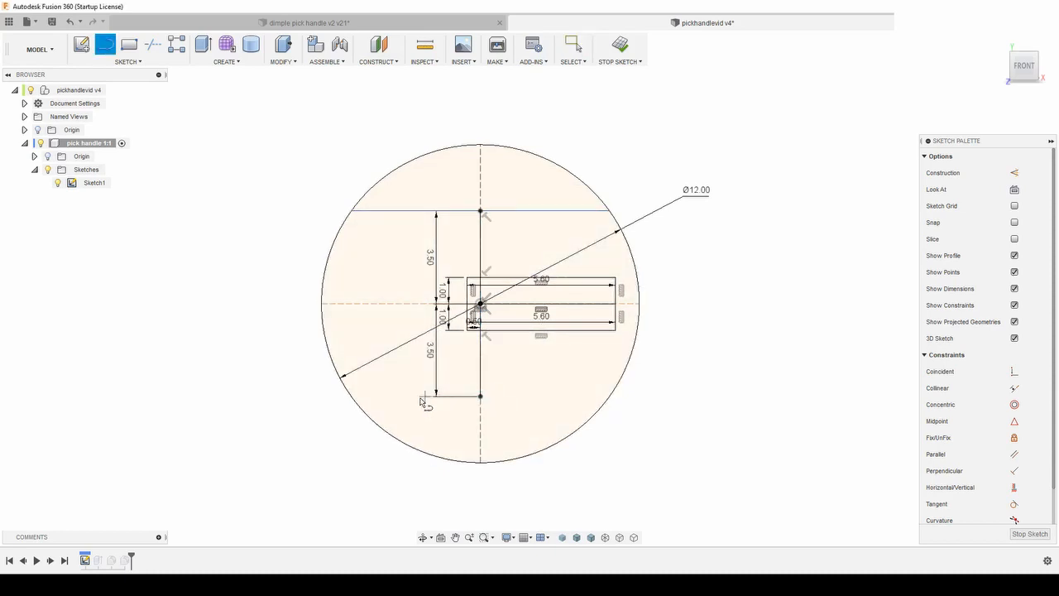
left_click(352, 395)
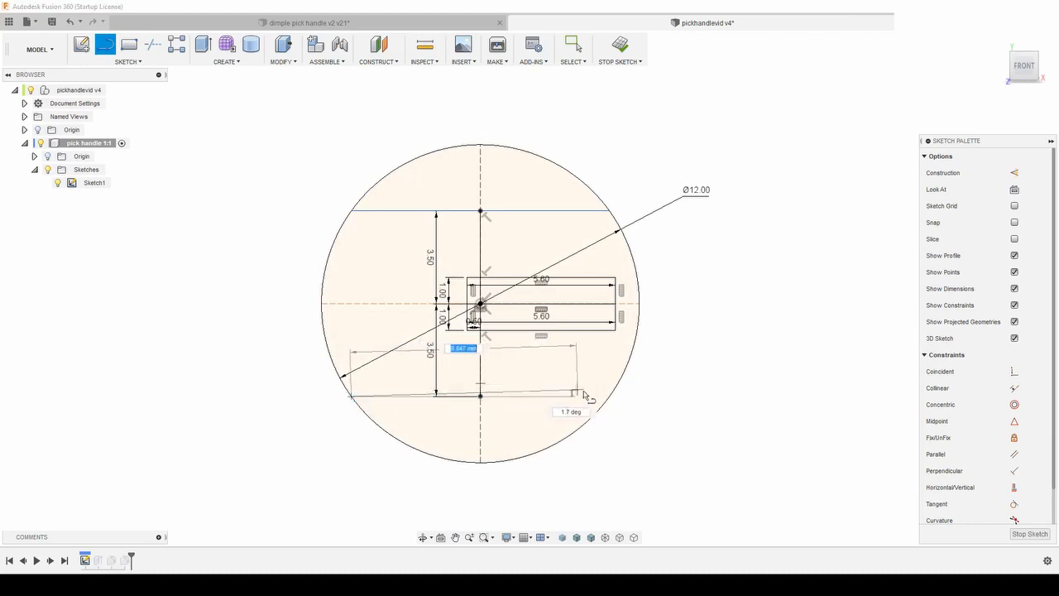
double_click(613, 396)
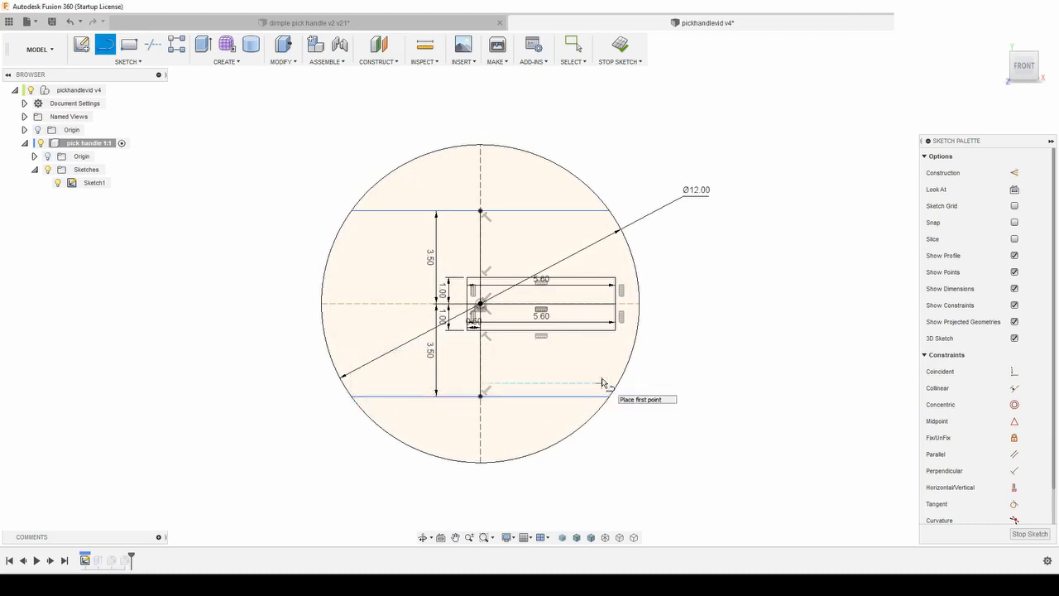
left_click(620, 45)
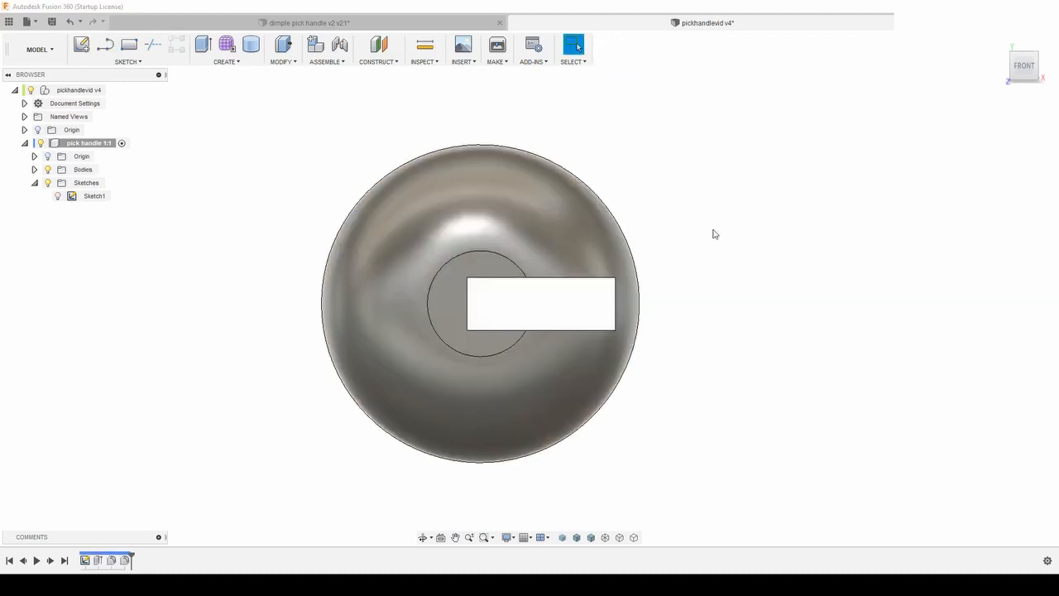
Step: Edit the 82 mm extrusion to exclude the circle segments above and below the two horizontal lines
double_click(98, 561)
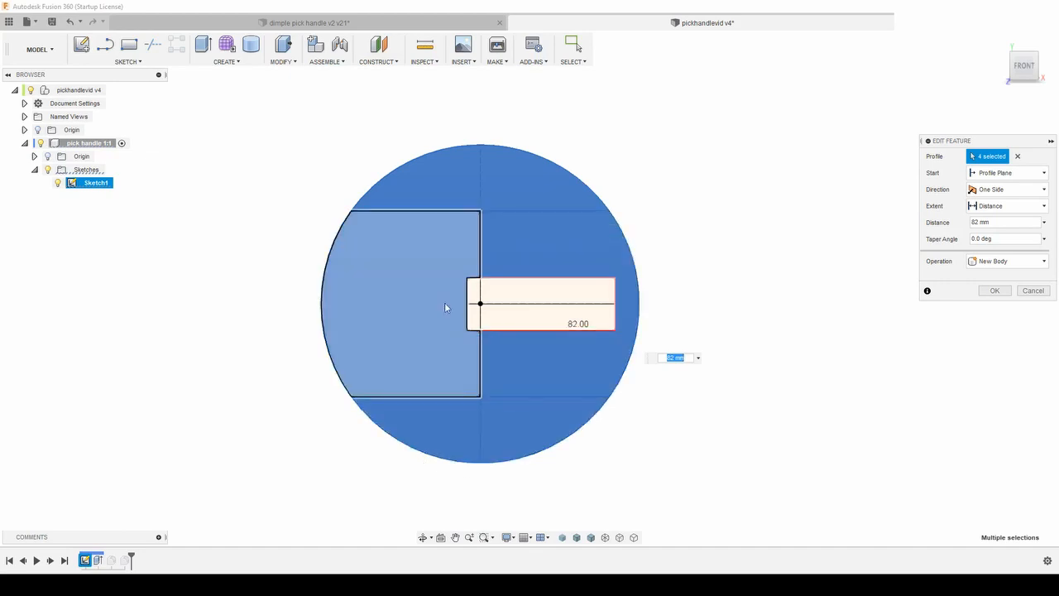
left_click(507, 183)
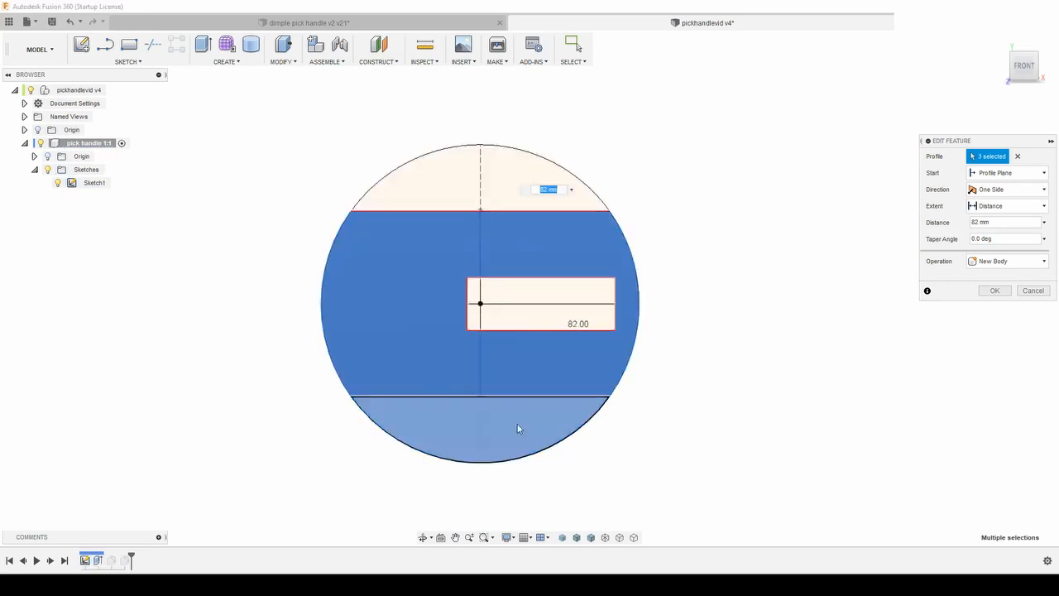
left_click(517, 422)
middle_click_drag(744, 307, 739, 314, "shift")
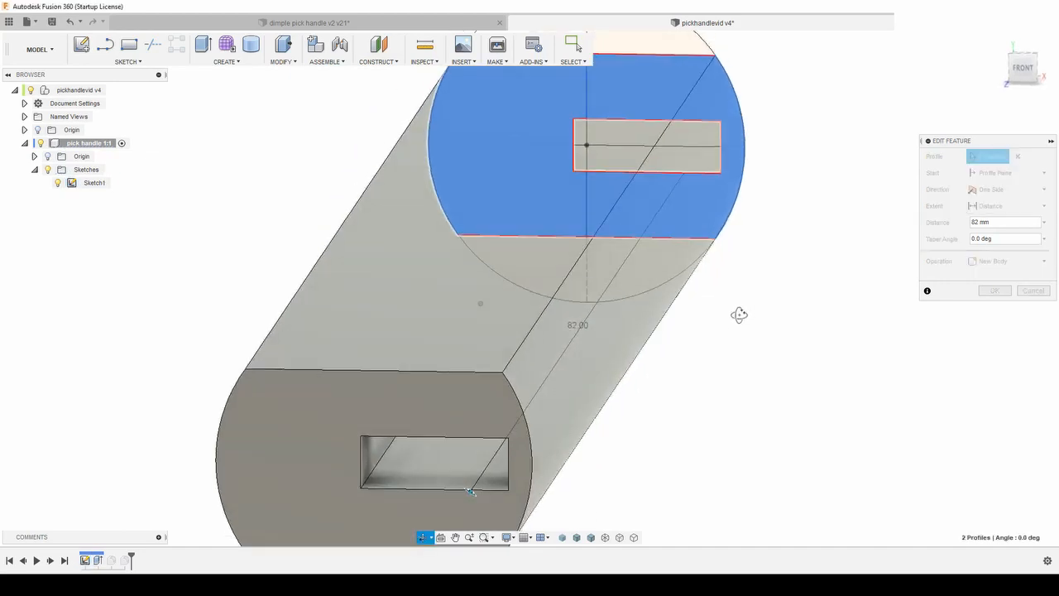
scroll(728, 331, "down", 4)
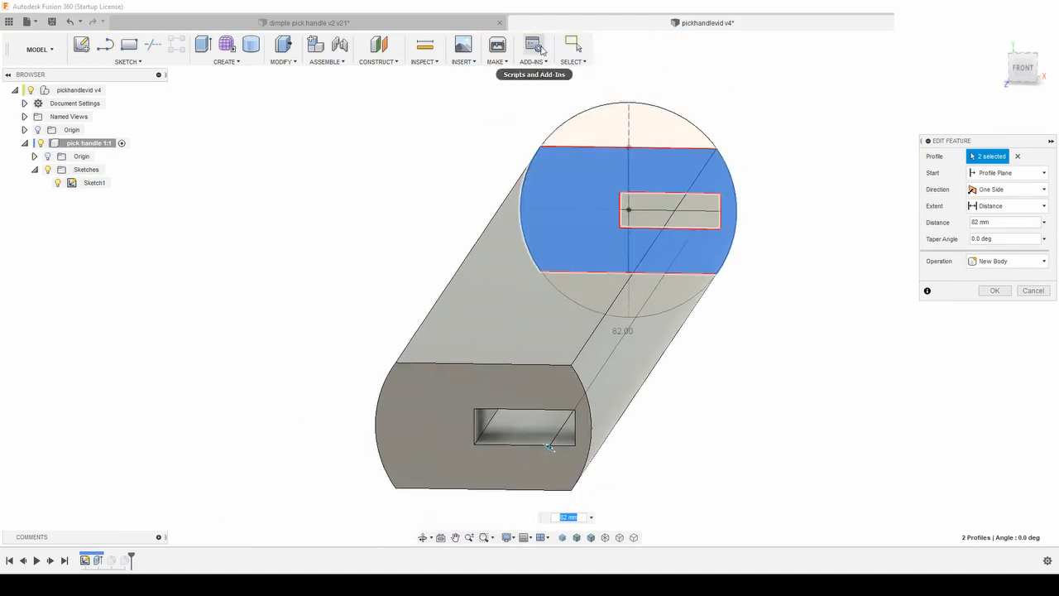
left_click(995, 291)
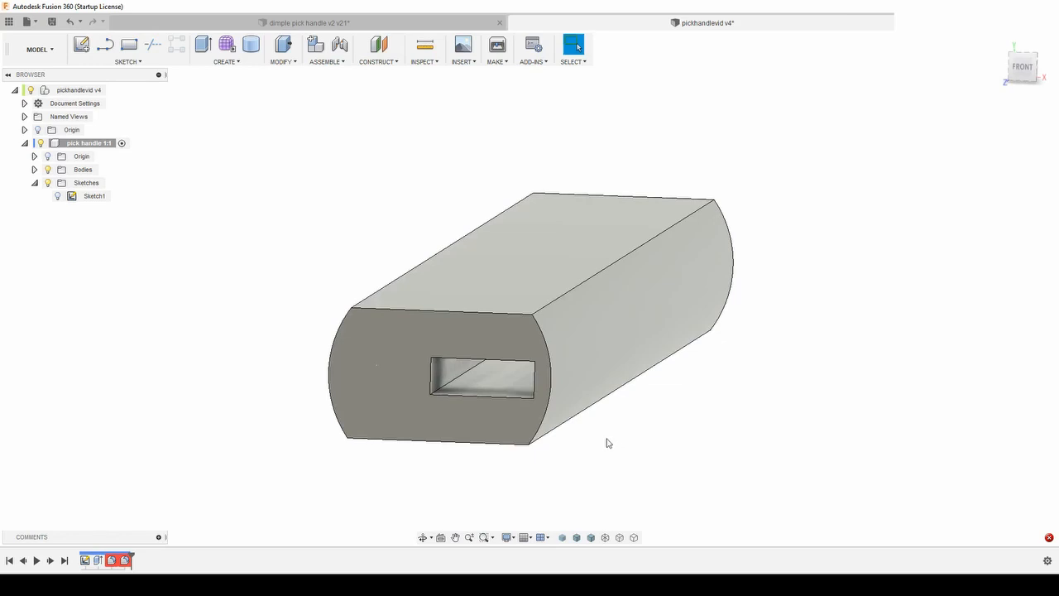
Step: Fillet all 12 outer edges of the flattened handle with a 2 mm radius, leaving out the slot edges
left_click(551, 402)
left_click(516, 442, "shift")
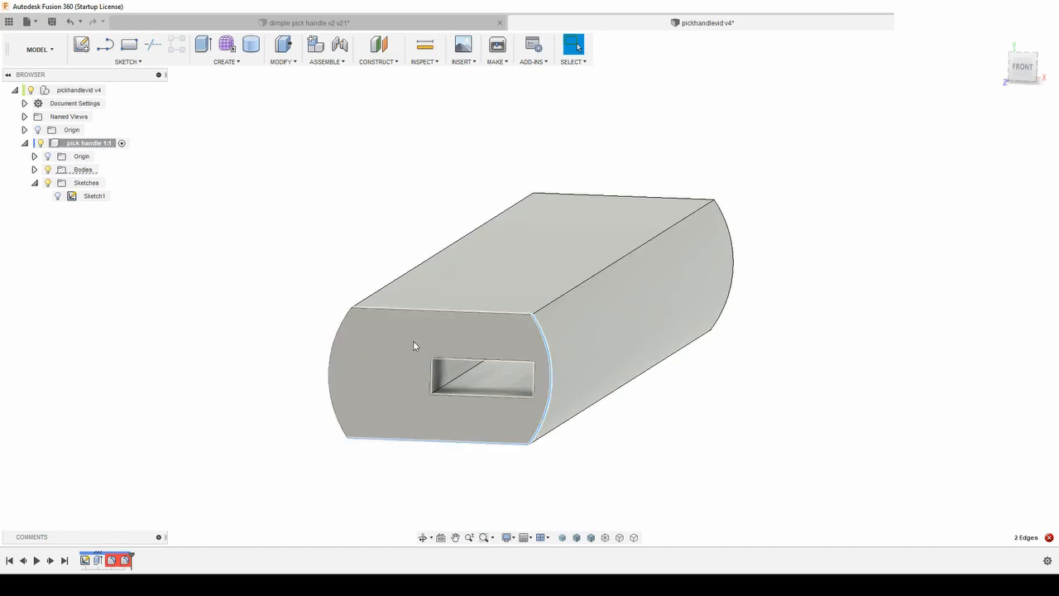
left_click(405, 309, "shift")
left_click(337, 331, "shift")
left_click(369, 303, "shift")
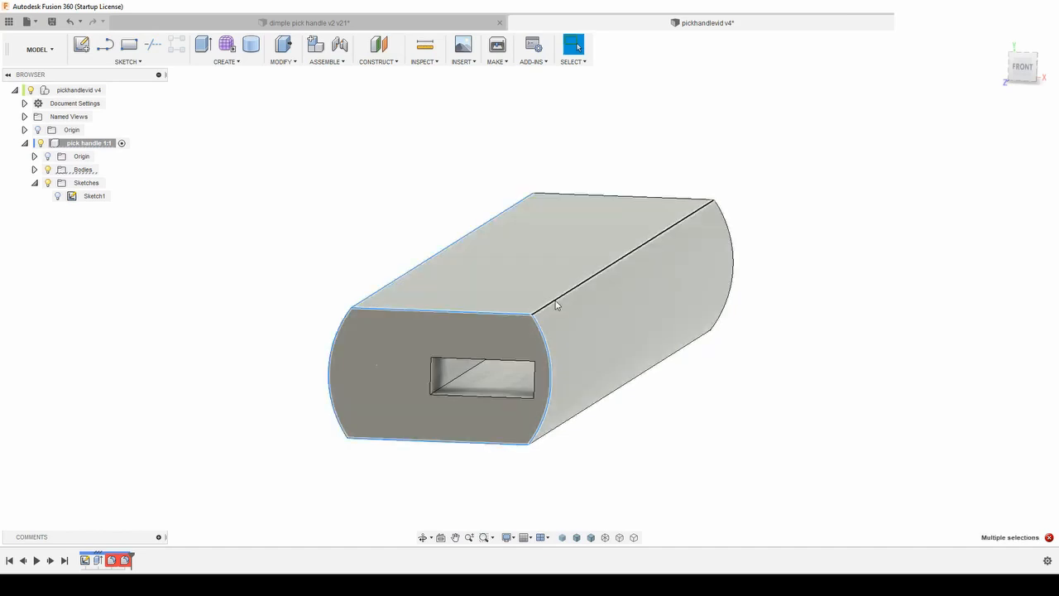
left_click(578, 314, "shift")
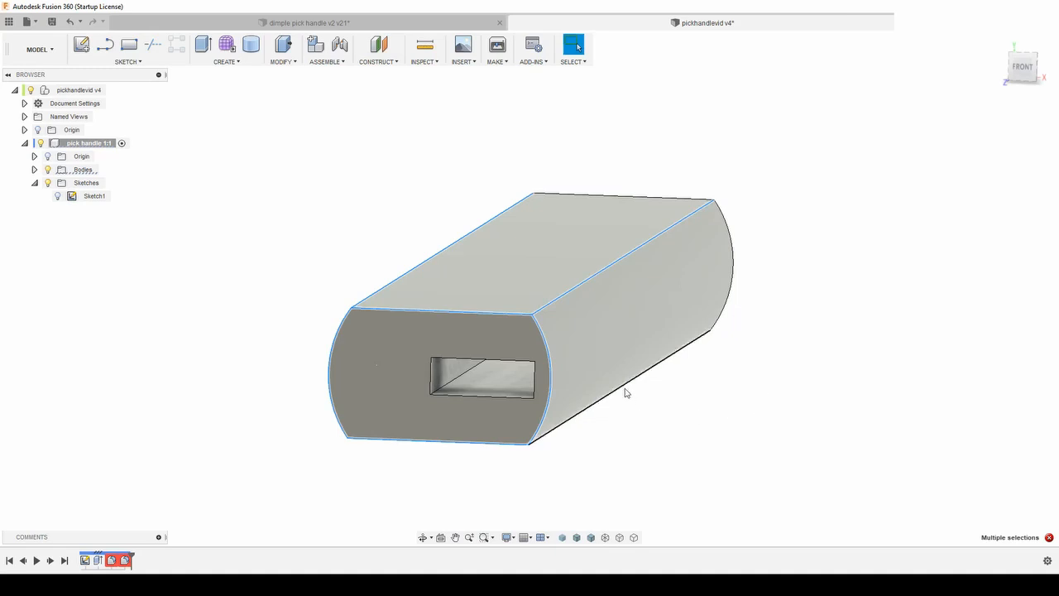
left_click(723, 321, "shift")
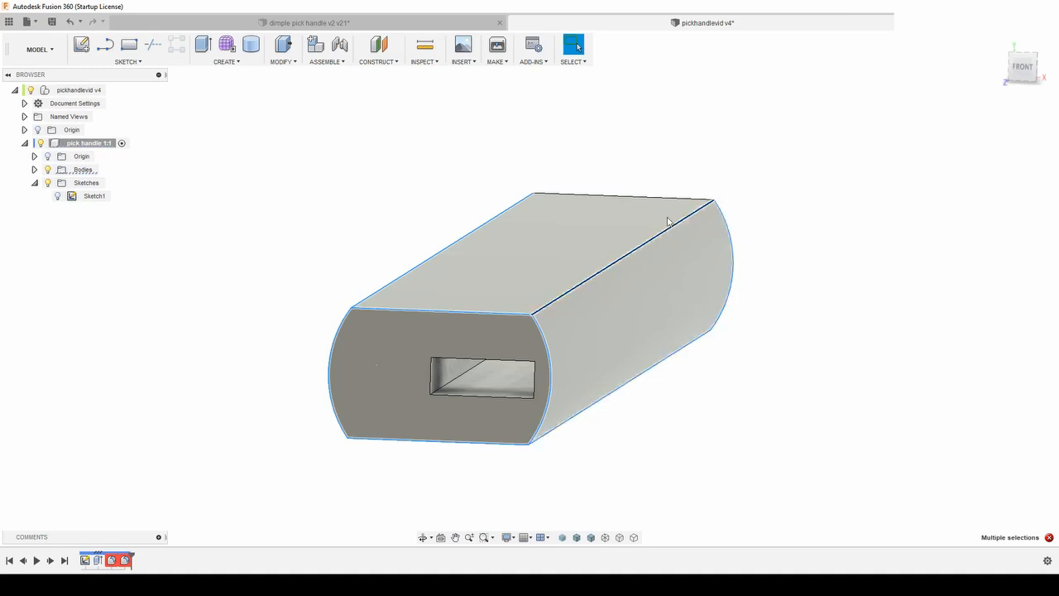
left_click(662, 200, "shift")
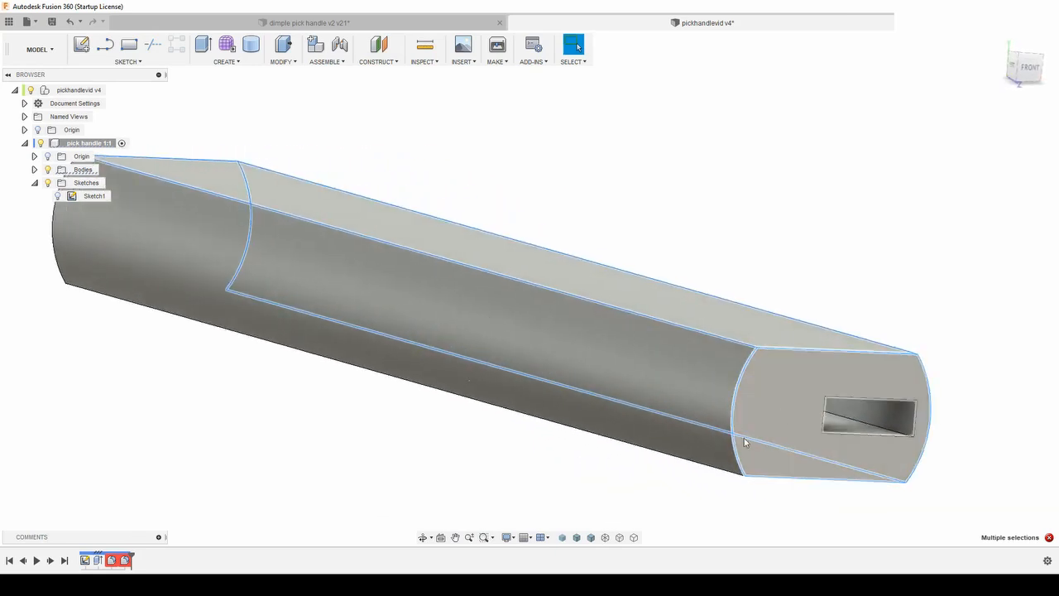
left_click(707, 469, "shift")
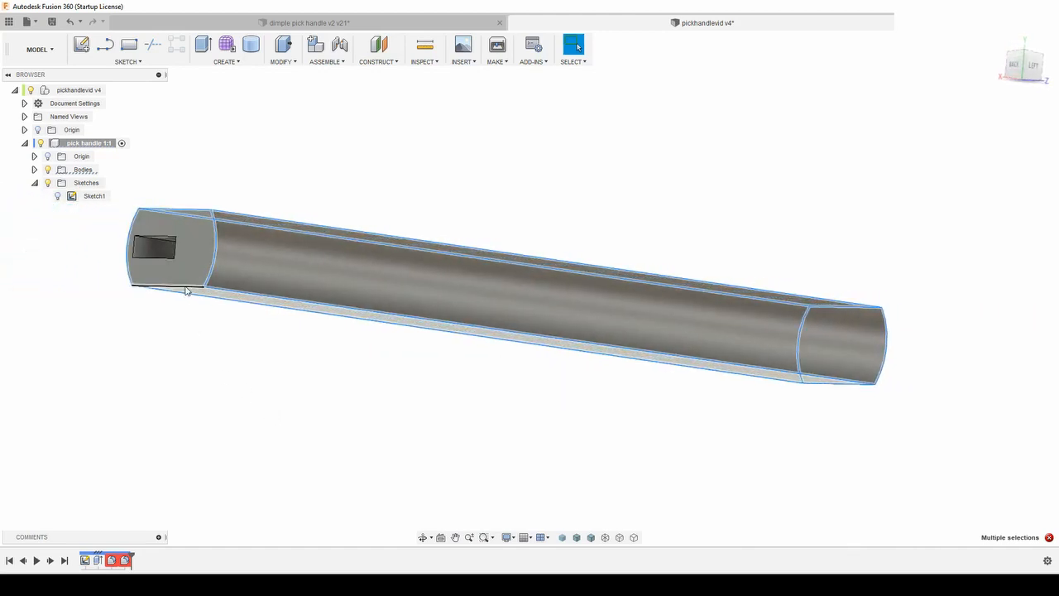
key("f")
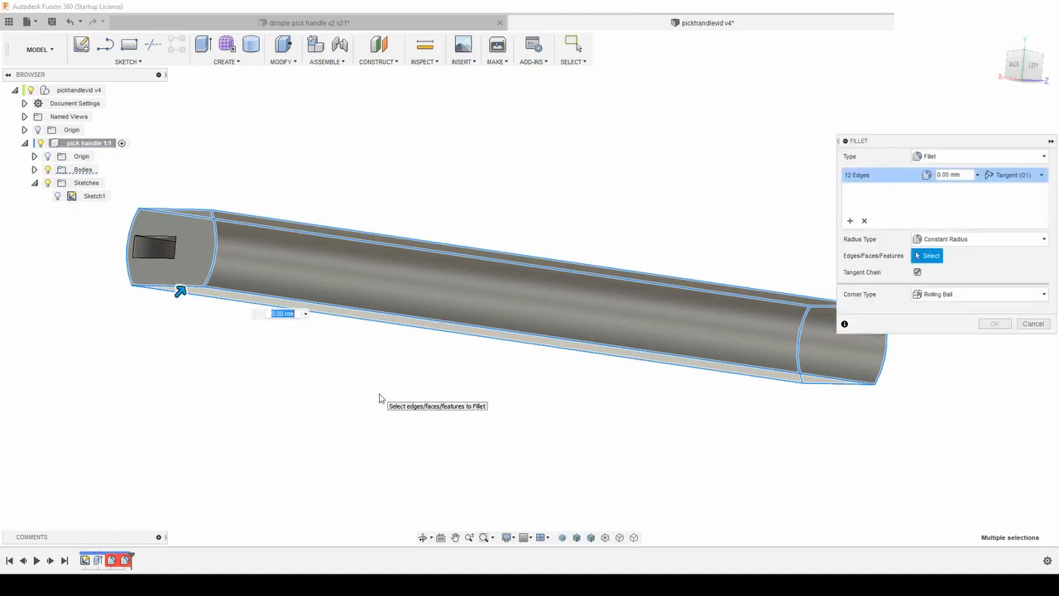
type("2")
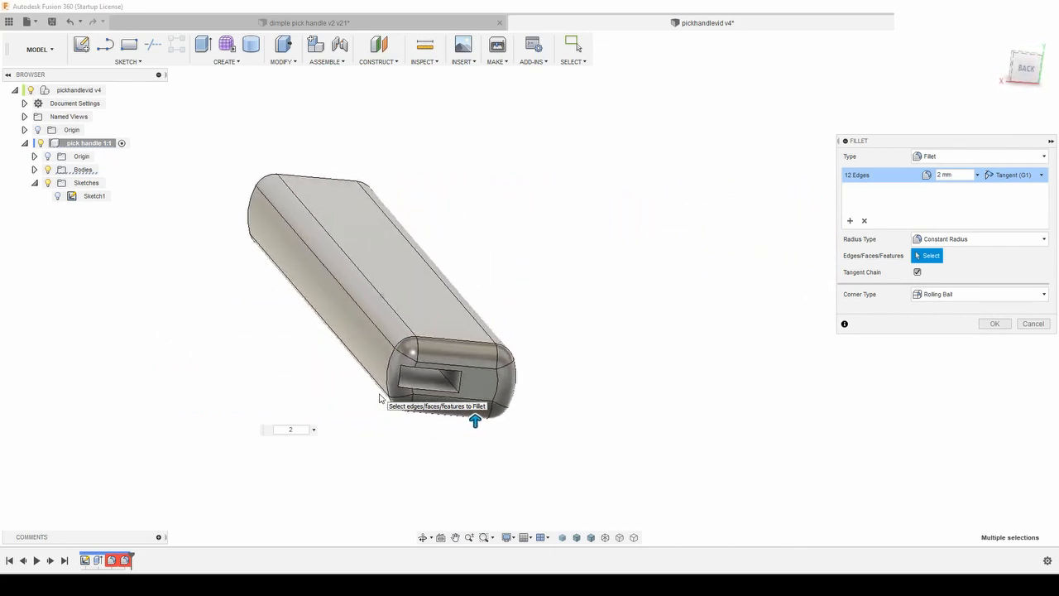
key("Return")
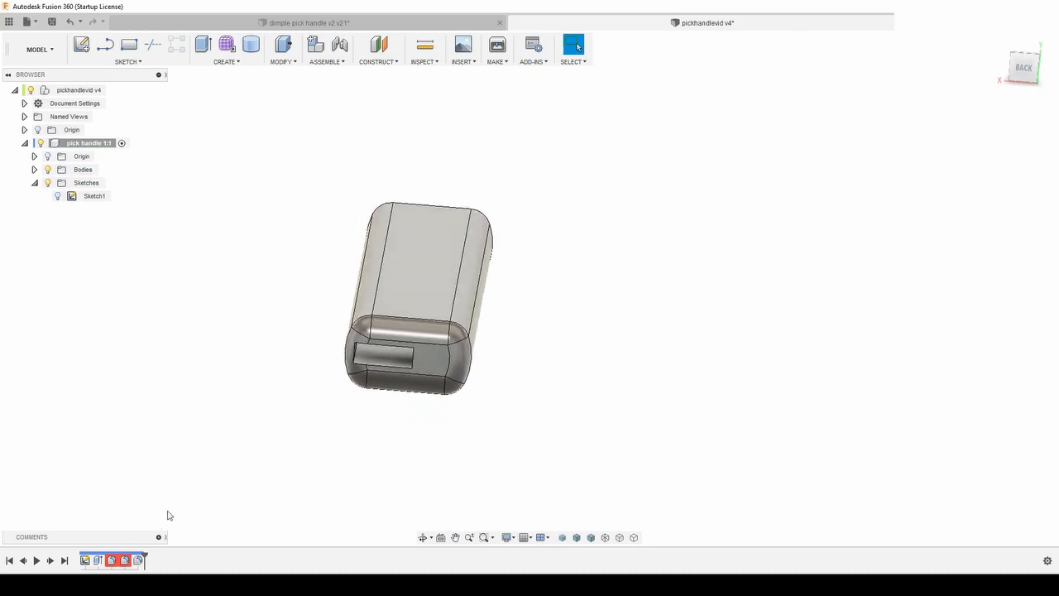
Step: Edit Sketch1 to set the distance from the slot's short side to the circle's centre to 2 mm, and finish the sketch
double_click(71, 198)
scroll(389, 323, "up", 10)
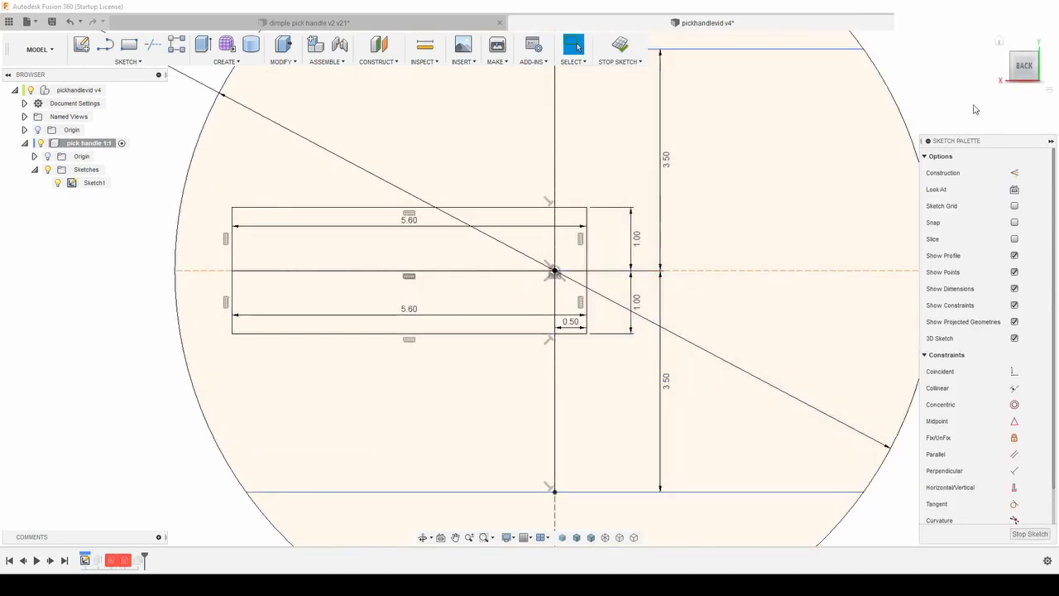
left_click(1007, 71)
left_click(1007, 71)
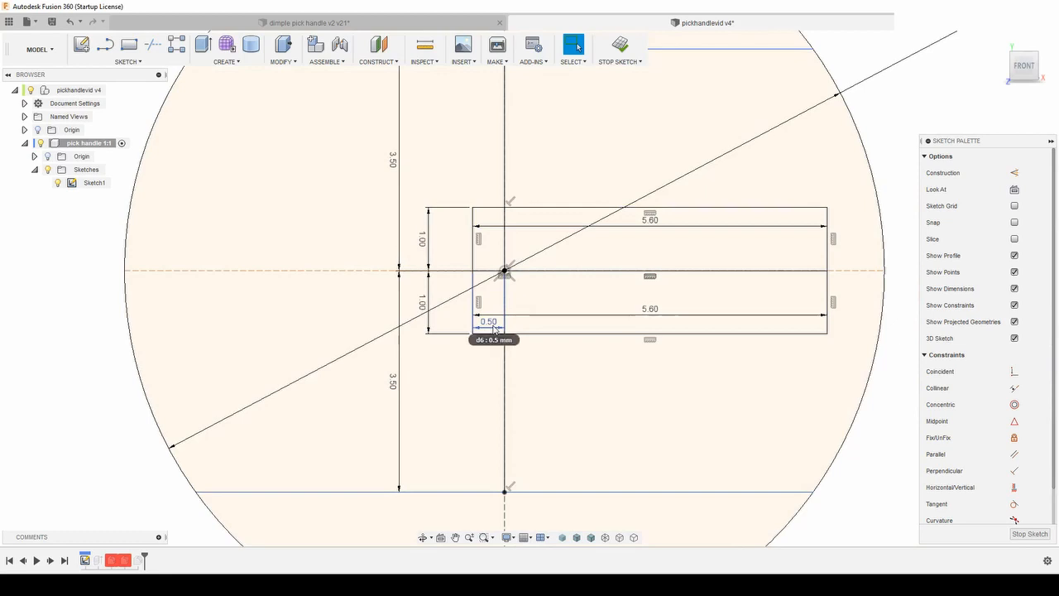
double_click(494, 329)
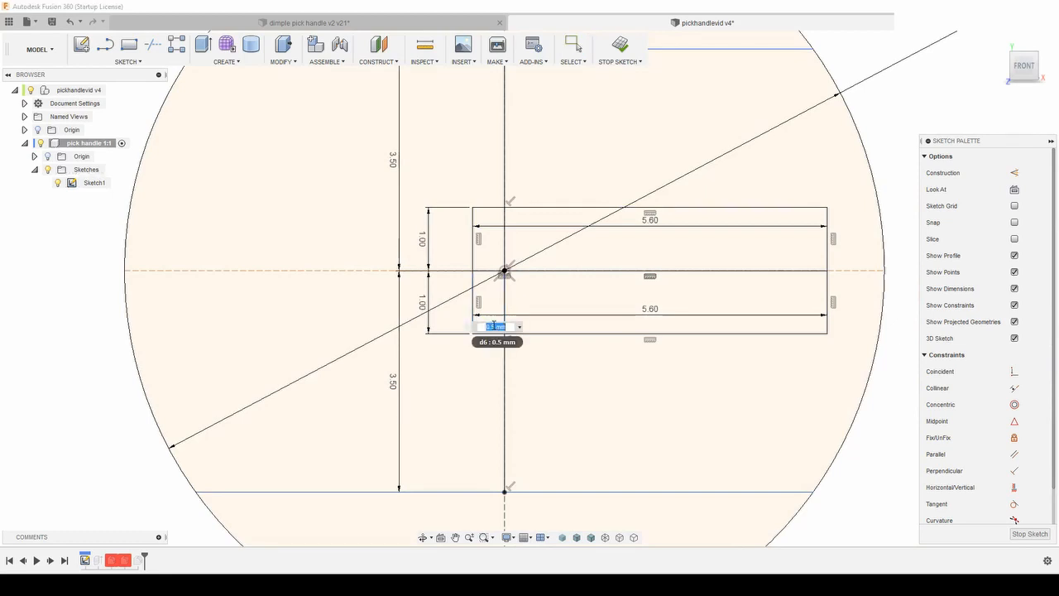
type("2")
key("Return")
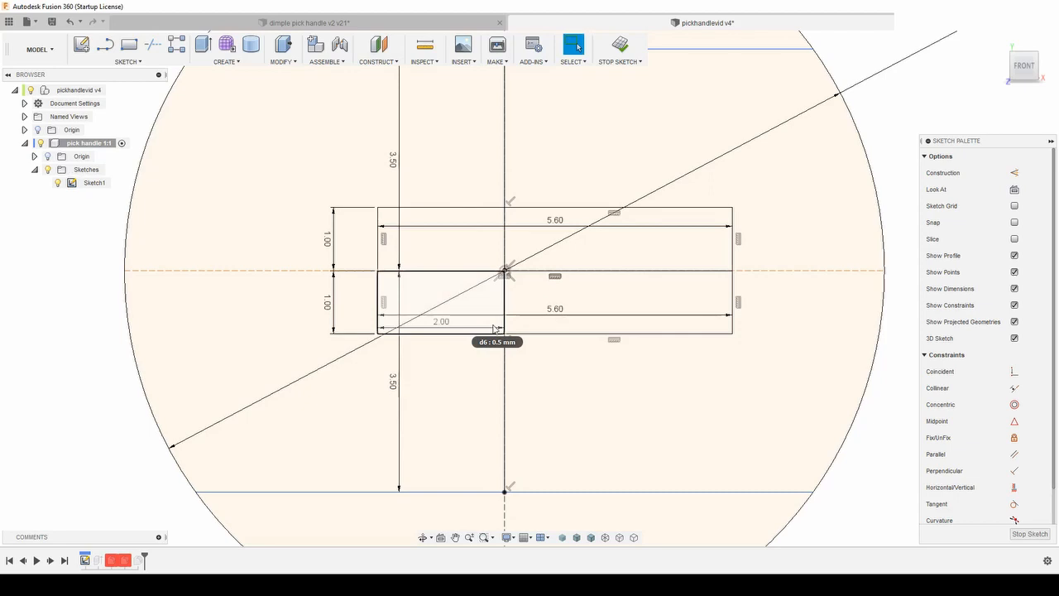
left_click(621, 46)
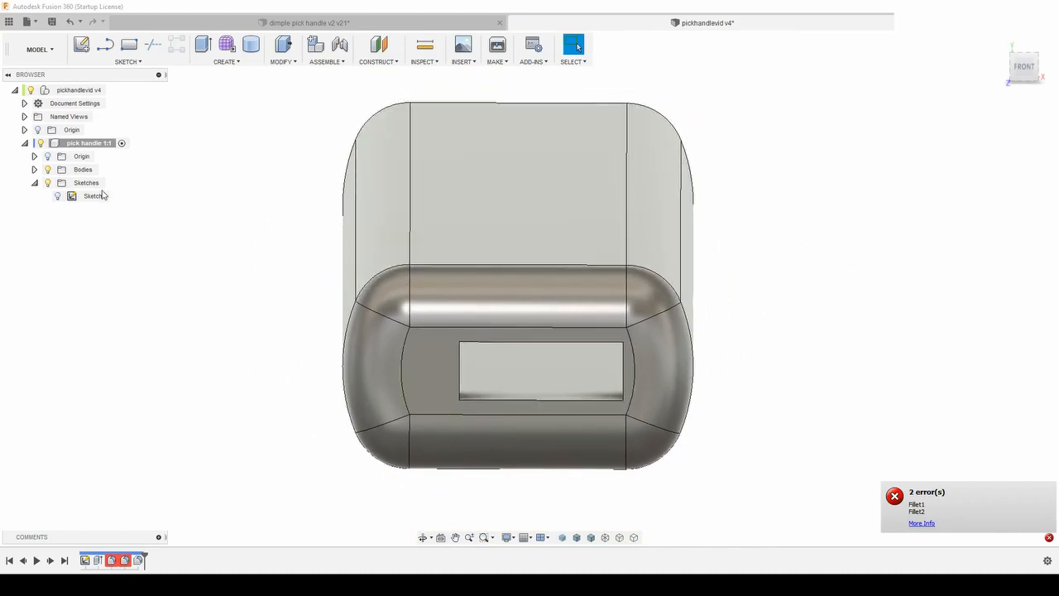
Step: Construct a midplane between the handle's flat upper and lower faces
middle_click_drag(327, 375, 315, 352, "shift")
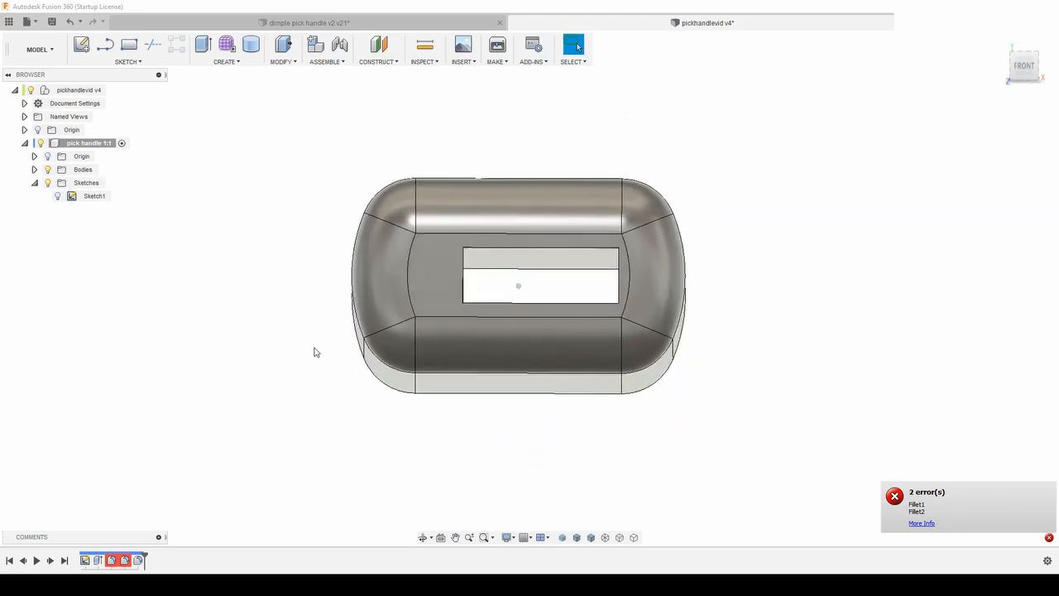
middle_click_drag(717, 269, 491, 406, "shift")
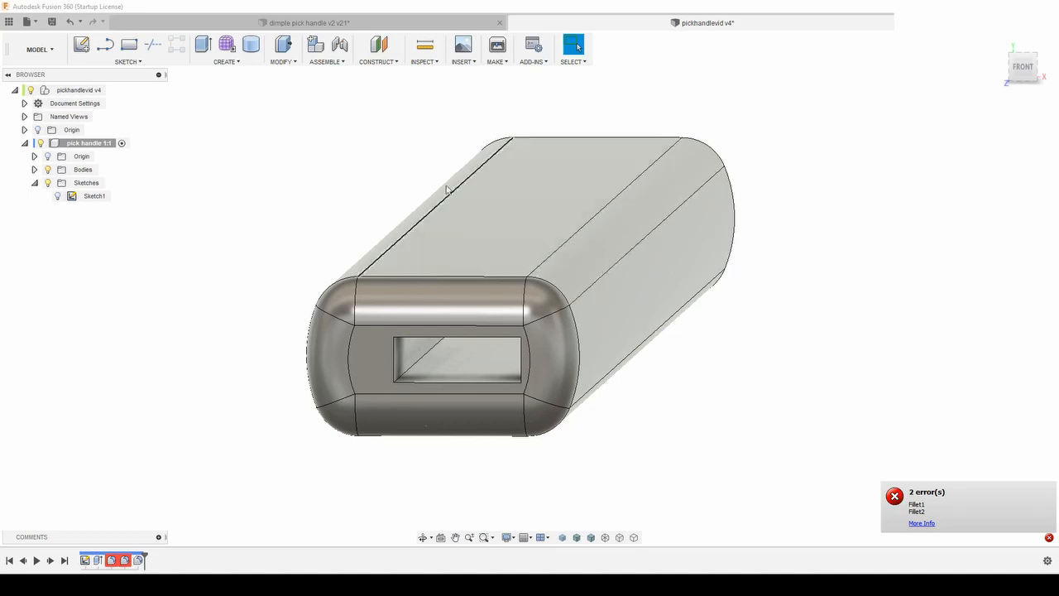
left_click(387, 62)
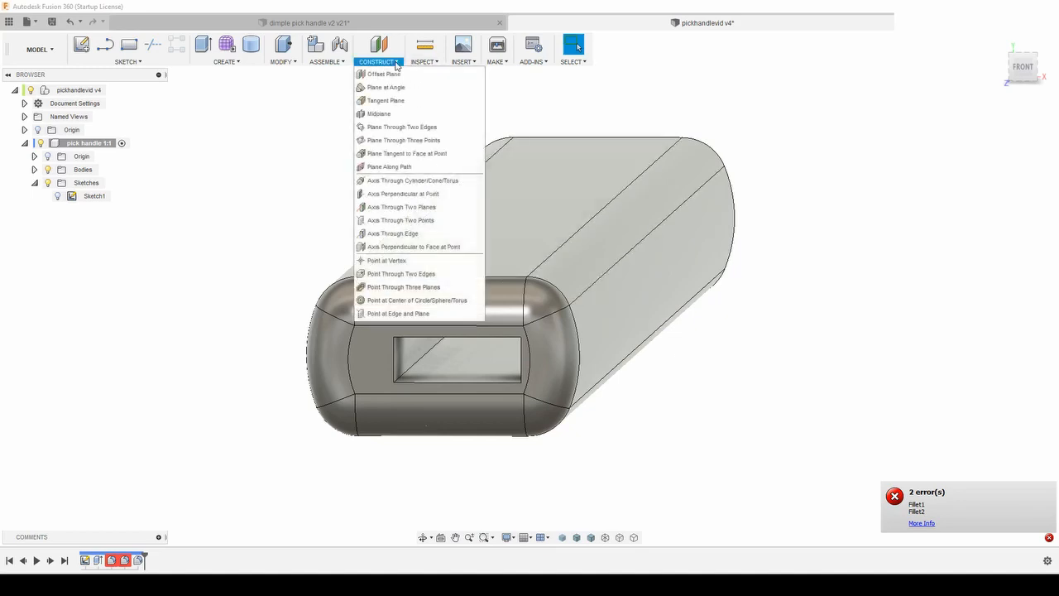
left_click(391, 118)
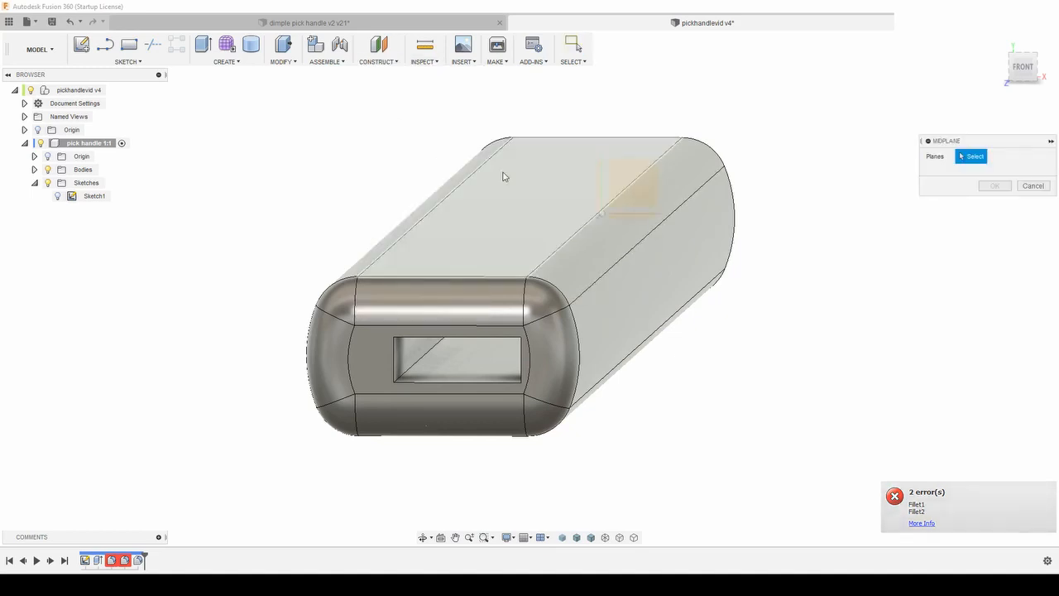
left_click(520, 211)
middle_click_drag(520, 212, 392, 430, "shift")
left_click(492, 361)
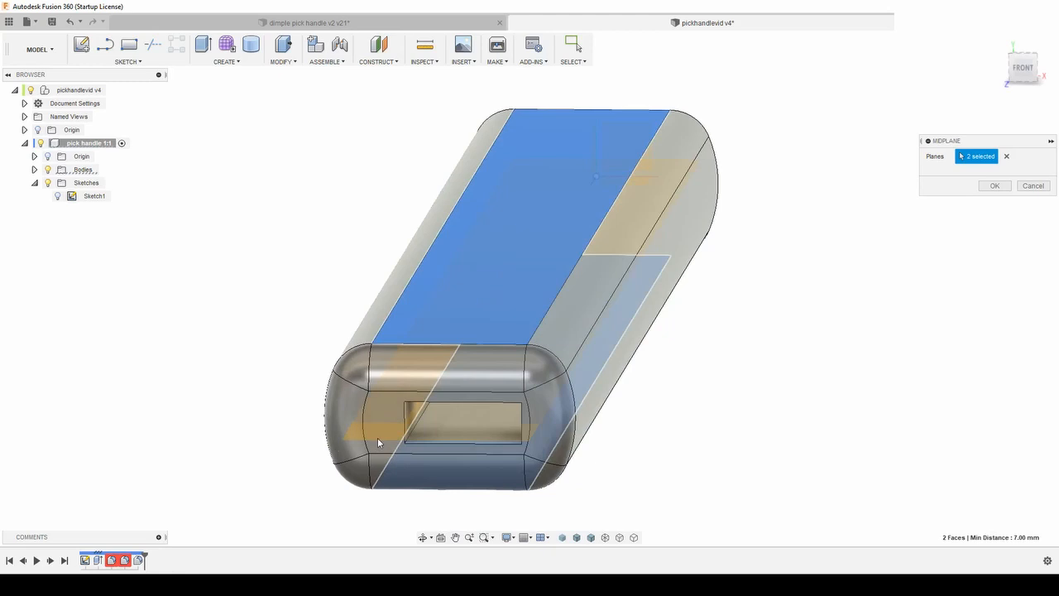
left_click(995, 186)
Step: Split the handle body into two halves, using the construction midplane as the splitting tool
middle_click_drag(959, 254, 911, 323, "shift")
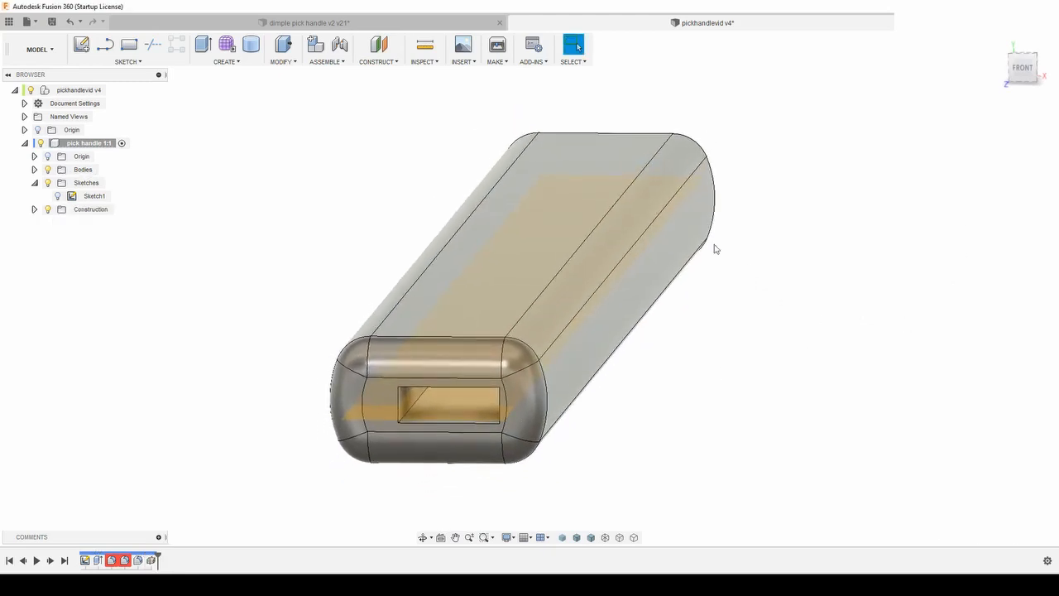
left_click(276, 63)
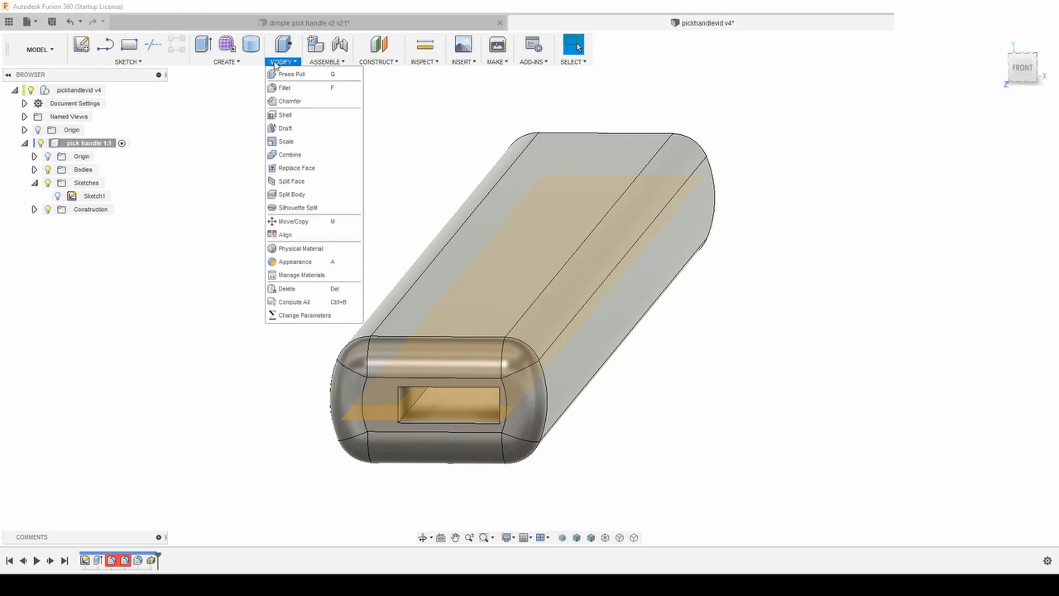
left_click(230, 214)
type("ssplit")
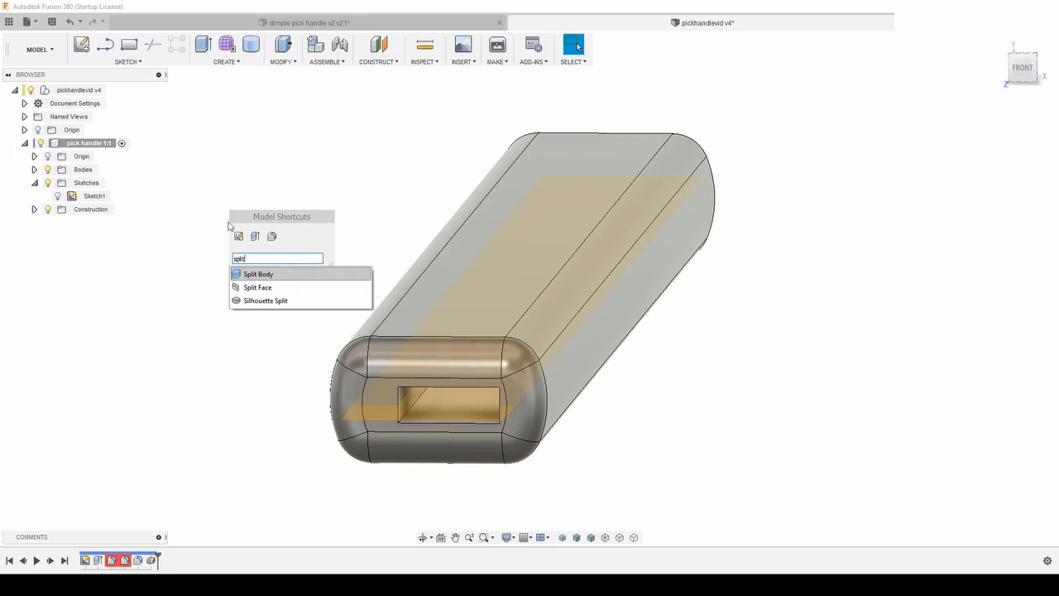
left_click(265, 277)
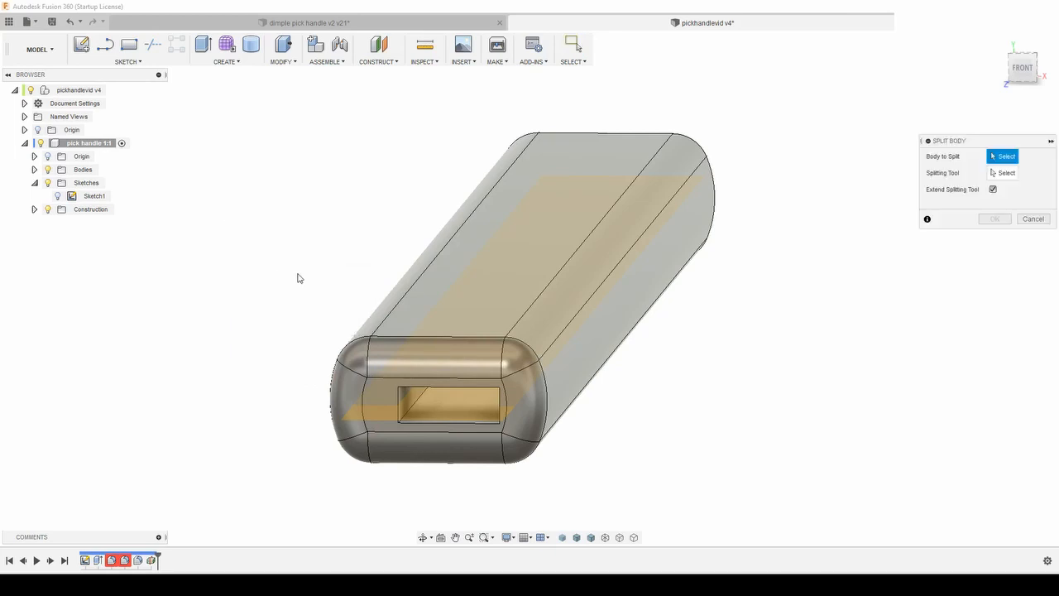
left_click(410, 293)
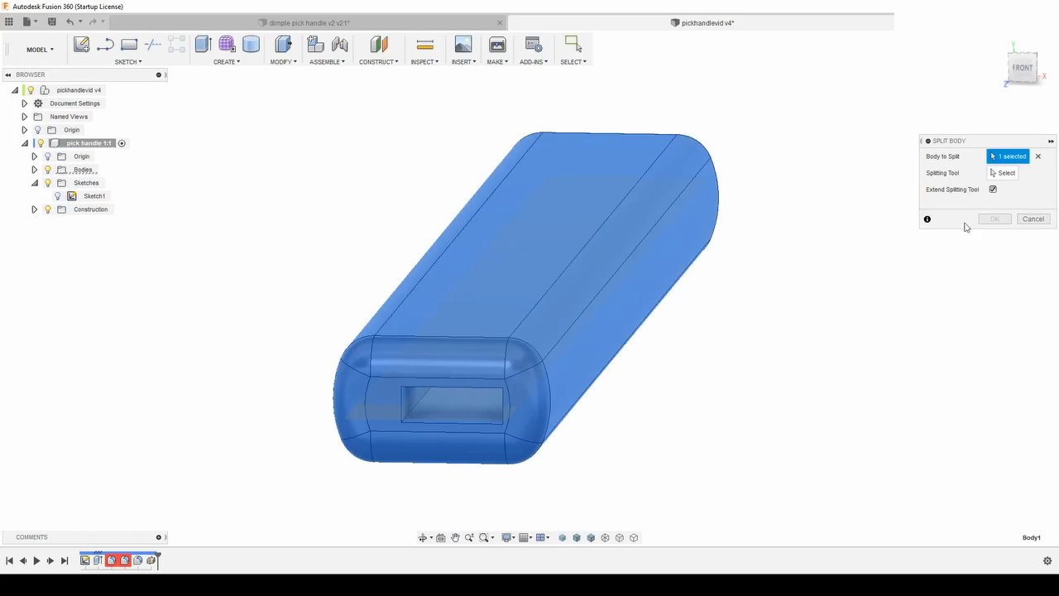
left_click(997, 173)
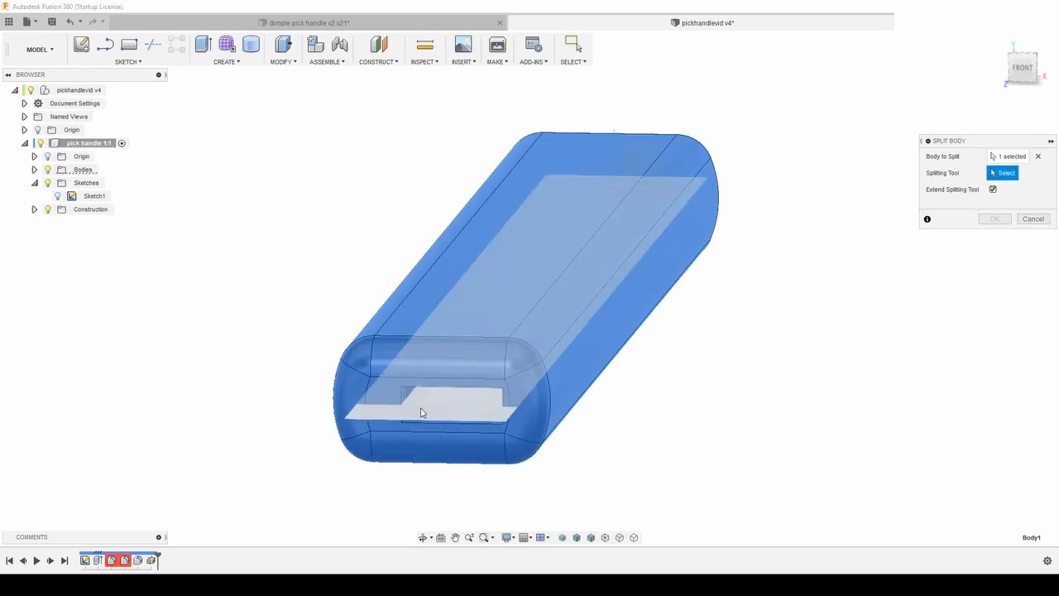
left_click(420, 410)
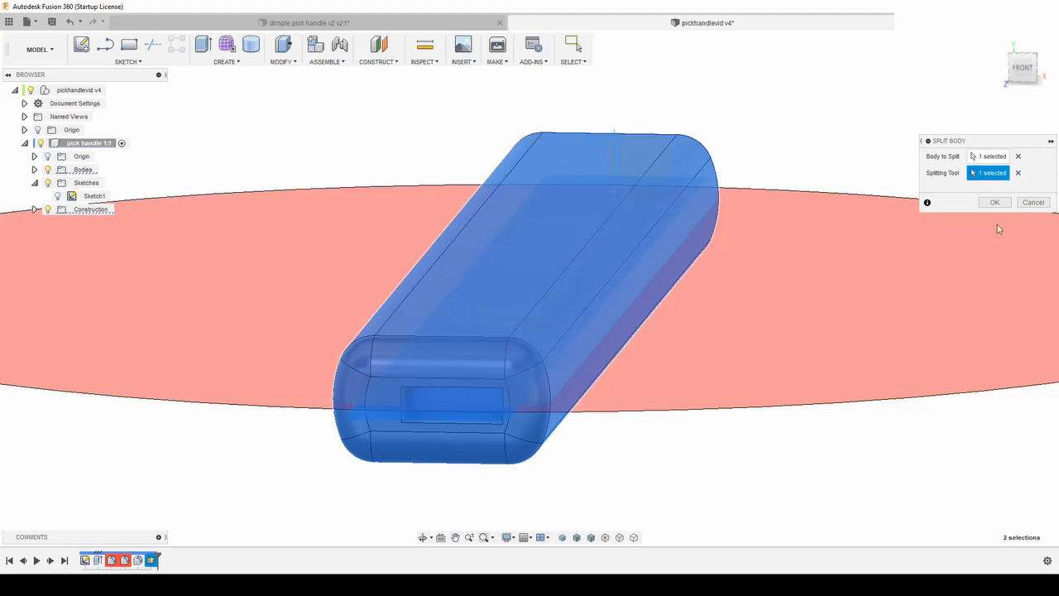
left_click(994, 202)
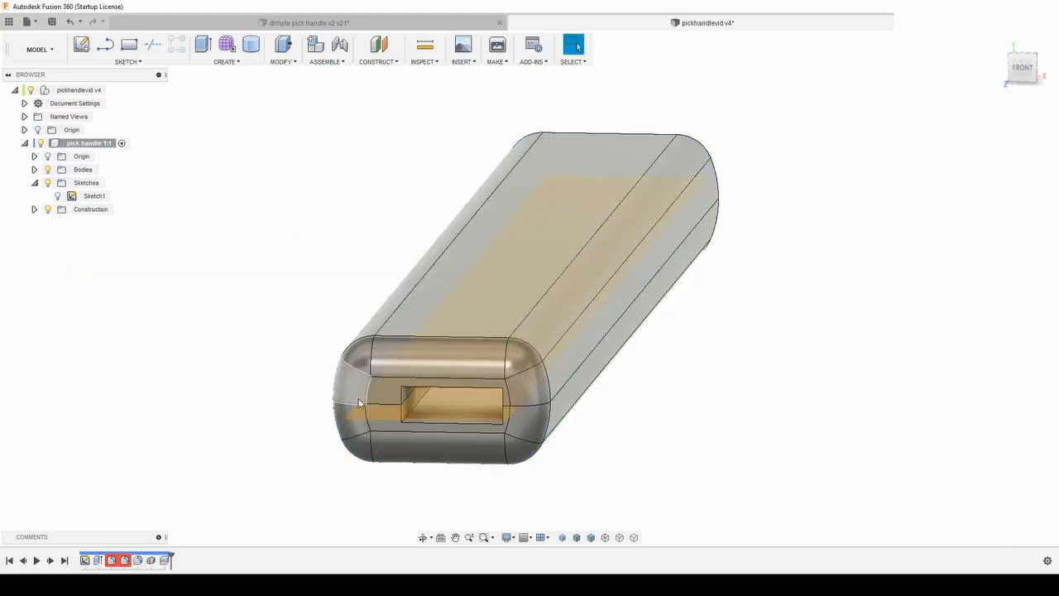
Step: Hide the upper half, Body2, and the construction midplane to expose the slot channel in the lower half
left_click(34, 168)
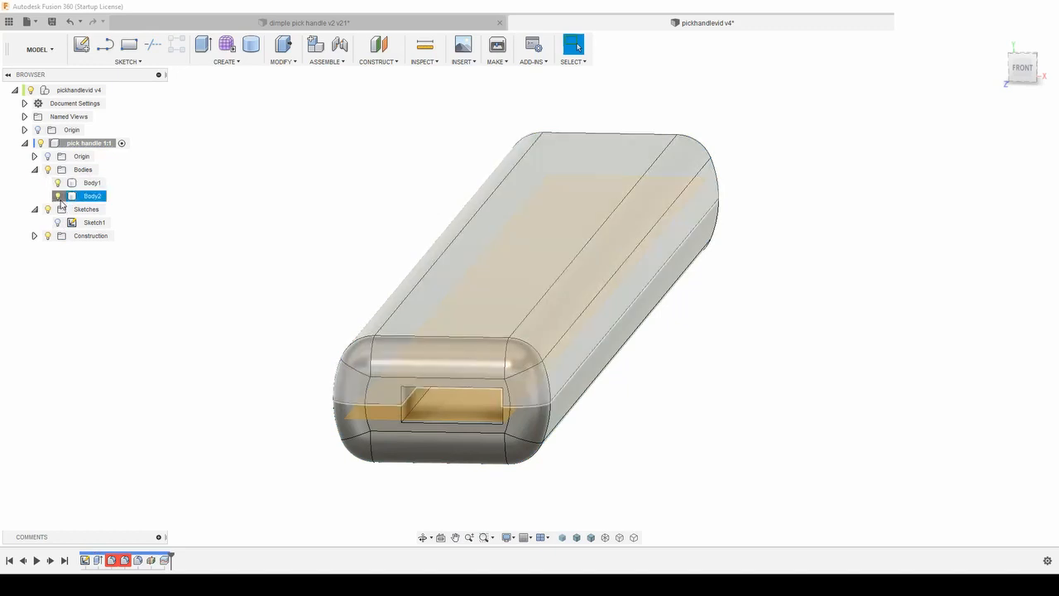
left_click(57, 196)
middle_click_drag(789, 363, 784, 362, "shift")
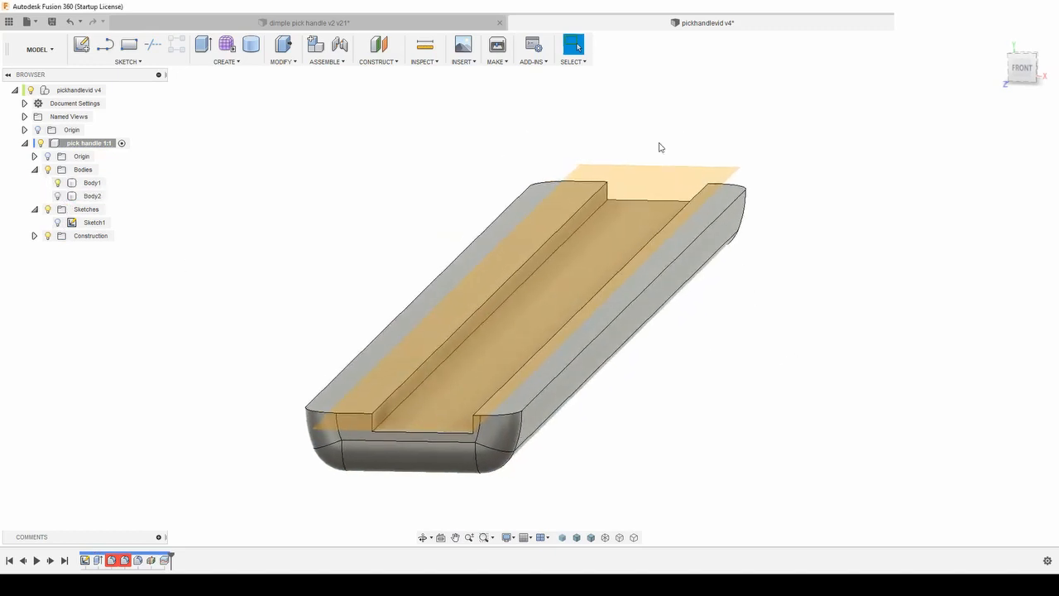
left_click(674, 188)
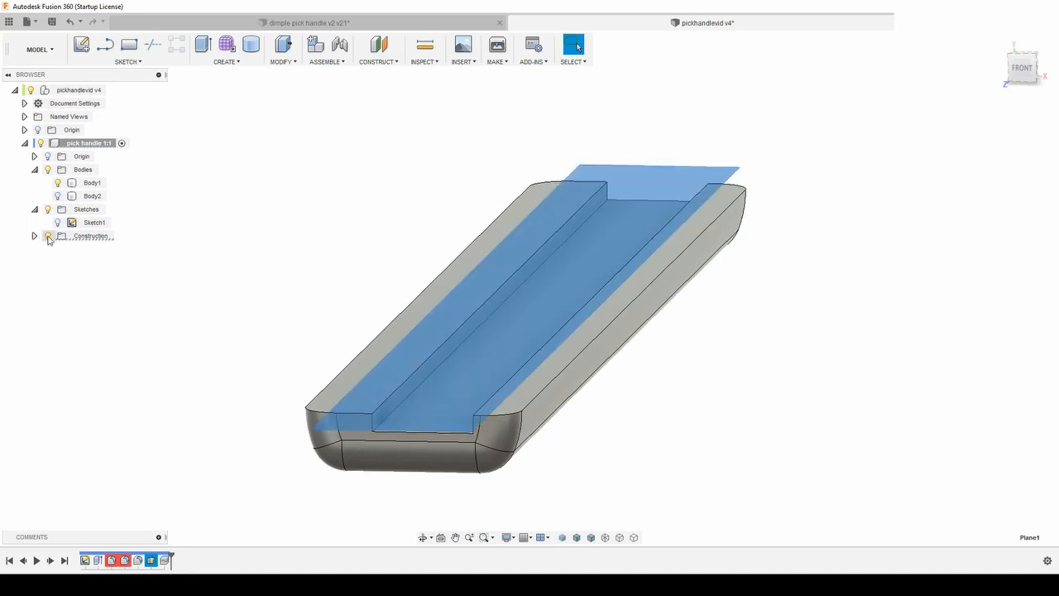
key("v")
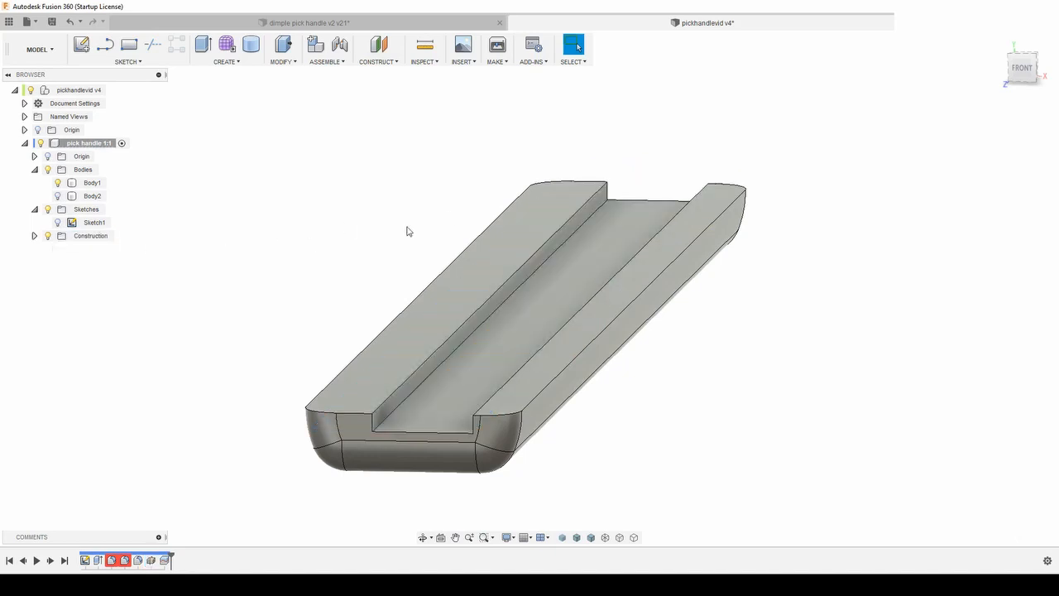
middle_click_drag(848, 312, 848, 312, "shift")
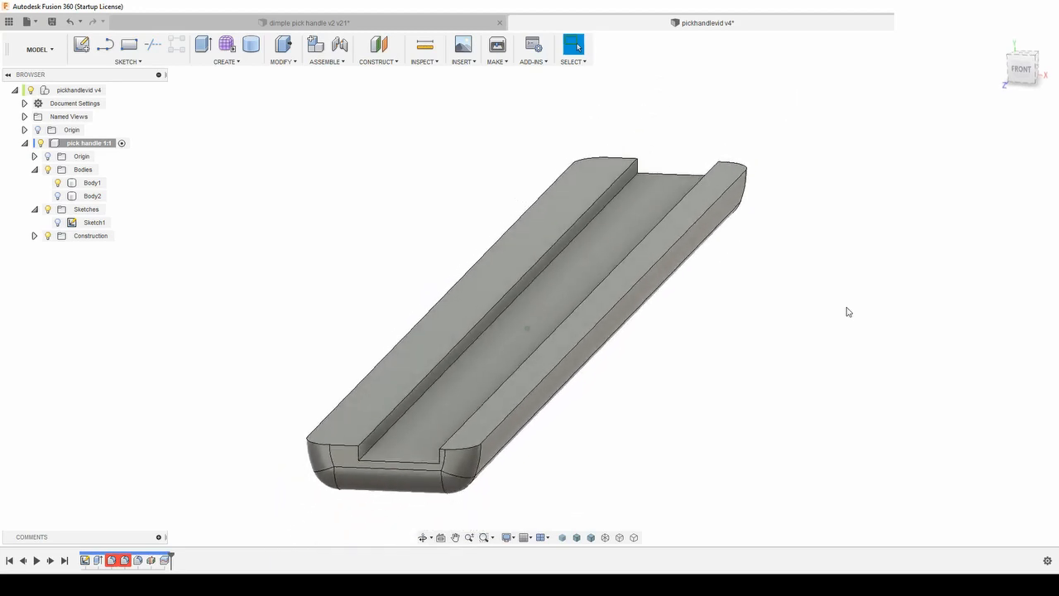
Step: Isolate the upper half by swapping the visibility of the two bodies, and restore both halves in the home view
left_click(58, 196)
left_click(58, 183)
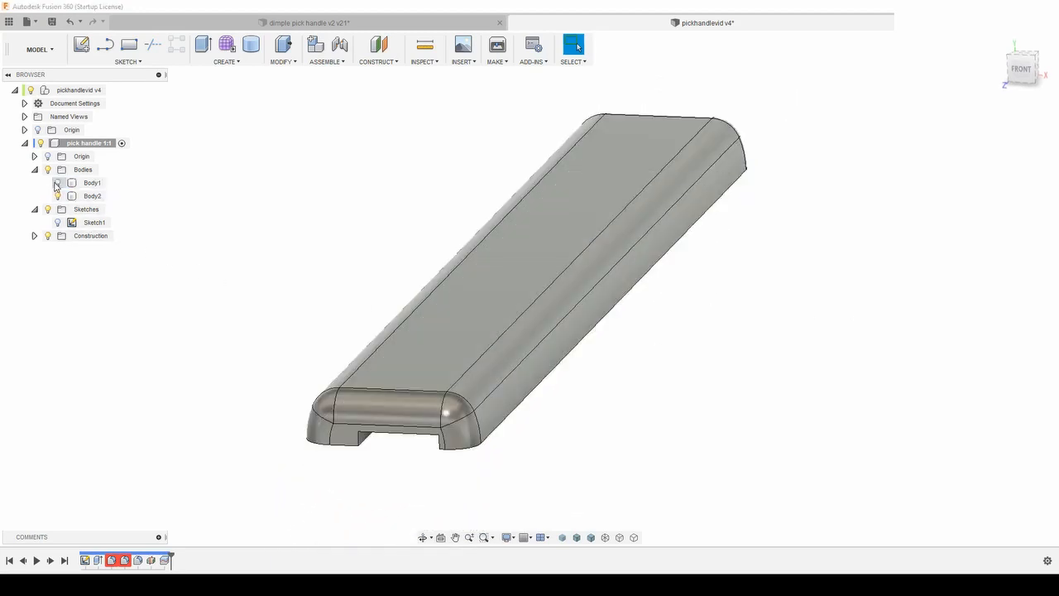
left_click(58, 183)
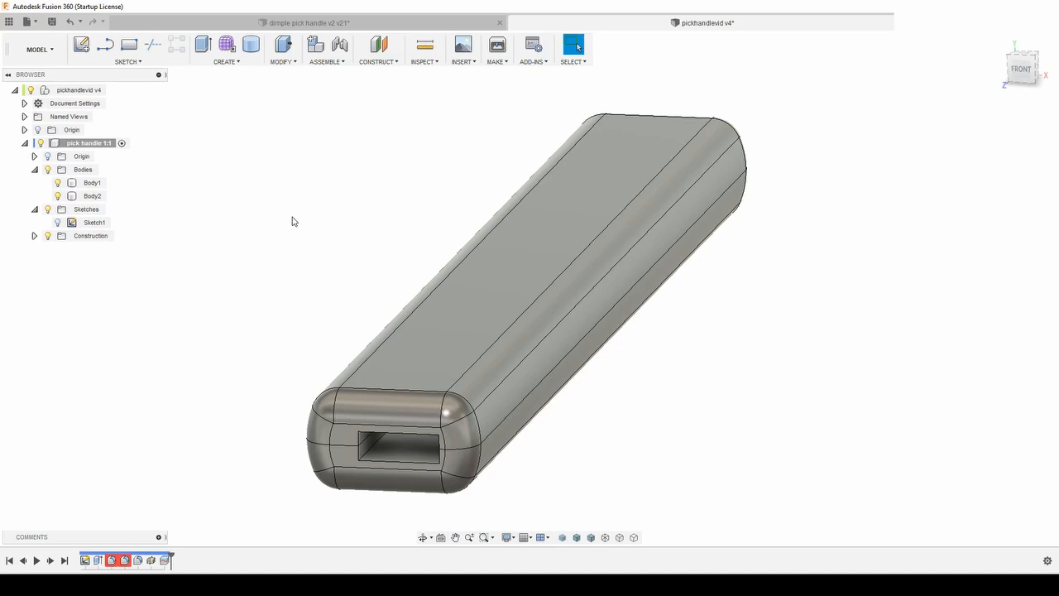
key("F6")
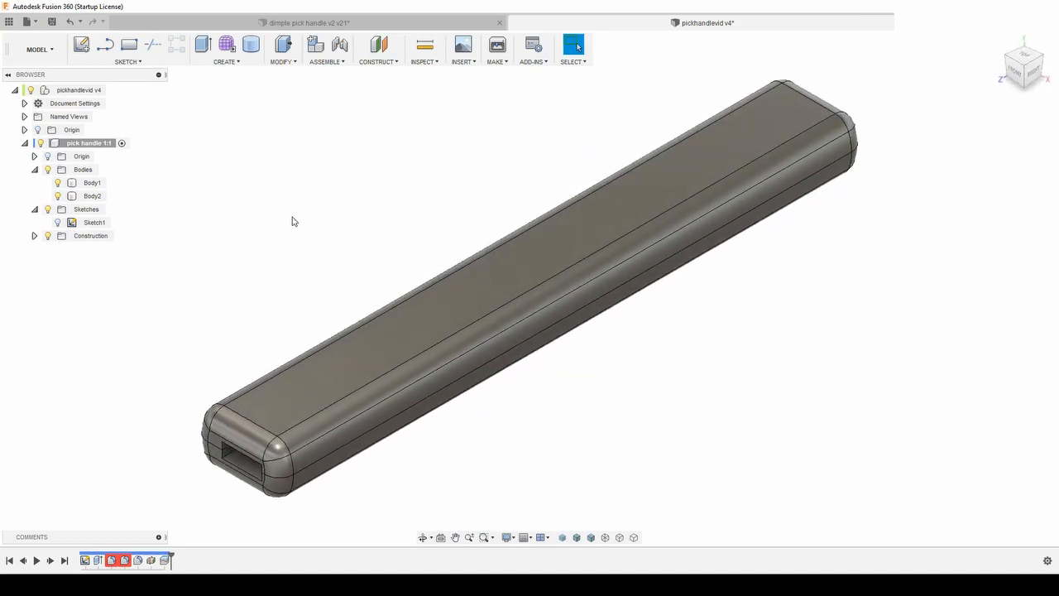